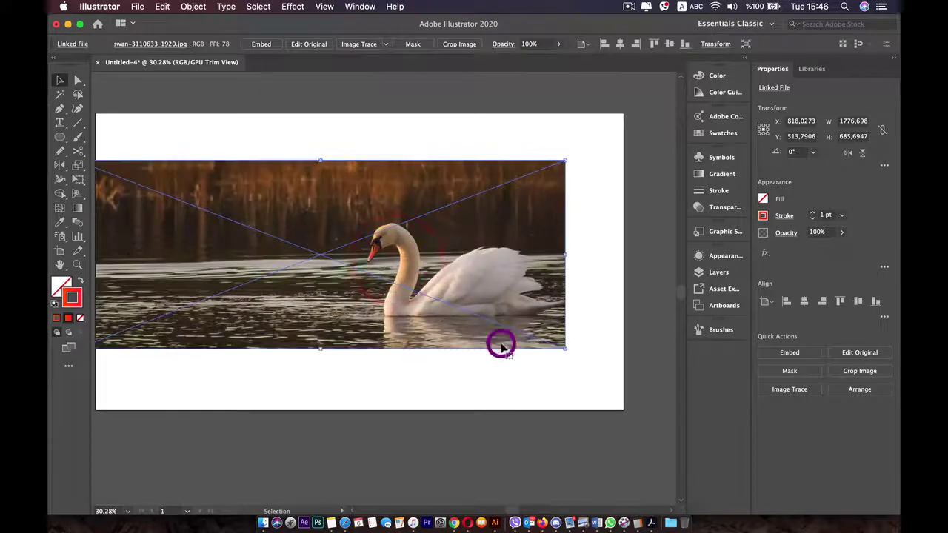
Enlarge the swan photo proportionally to about 2039 × 787 px and shift it toward the artboard's left side
left_click_drag(561, 348, 602, 383)
scroll(511, 361, "down", 3)
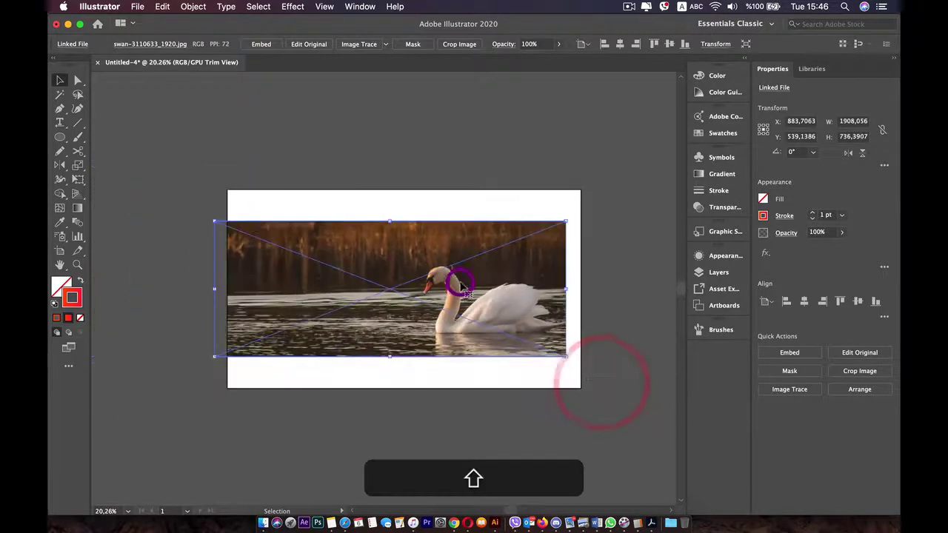
left_click_drag(455, 275, 418, 277)
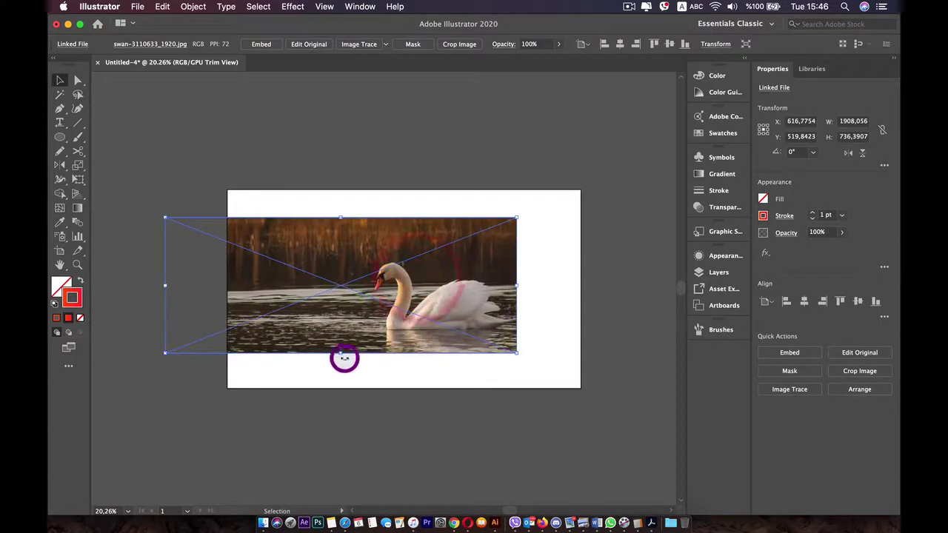
left_click_drag(345, 356, 334, 363)
left_click_drag(430, 303, 419, 295)
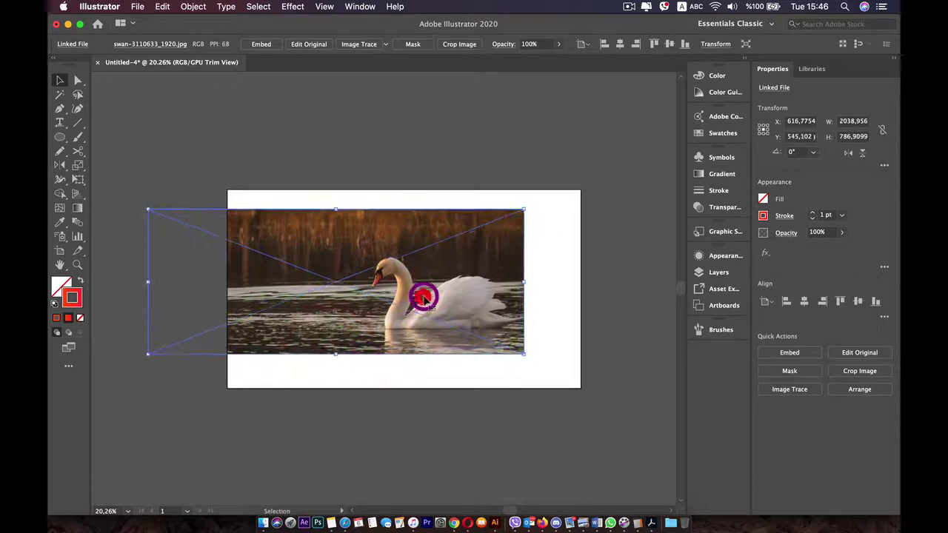
Lock the swan photo so it cannot be selected or moved while tracing over it
left_click(193, 7)
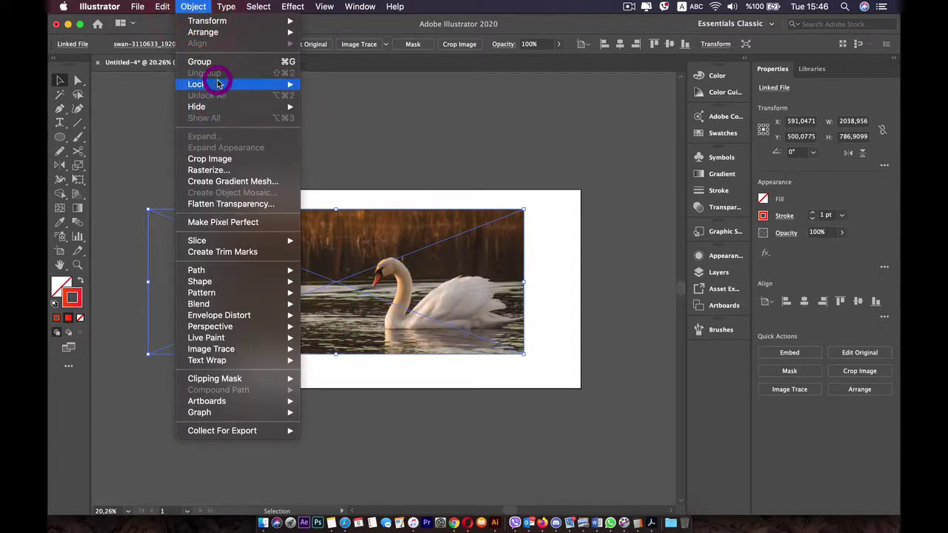
mouse_move(292, 84)
left_click(326, 83)
left_click(393, 108)
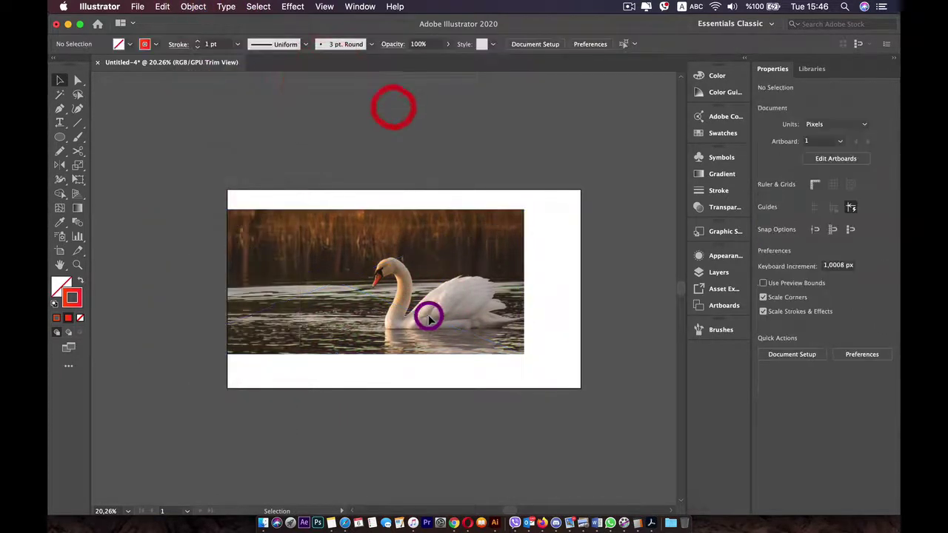
left_click(430, 318)
Activate the Paintbrush over the swan's head and keep its options at Keep Selected off and Edit Selected Paths on
scroll(421, 304, "up", 5)
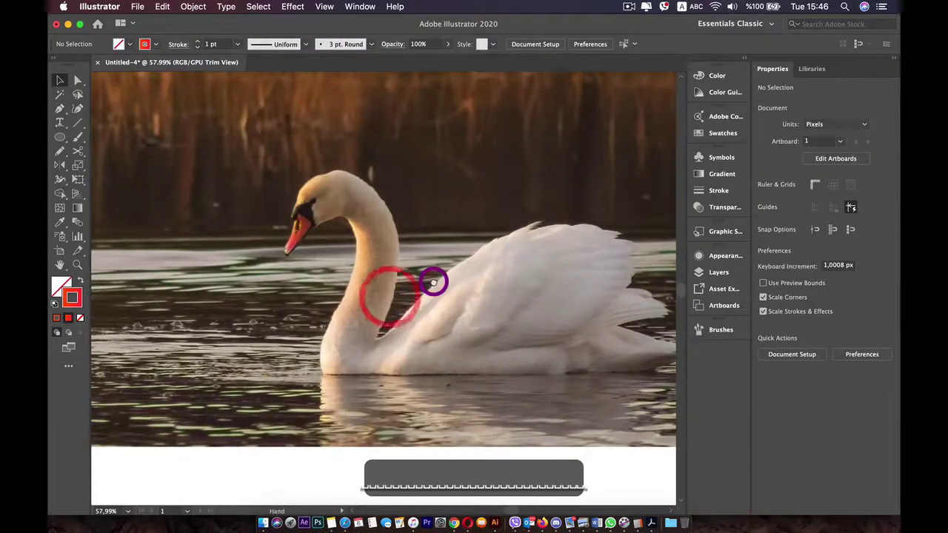
left_click_drag(434, 279, 366, 267)
left_click(78, 138)
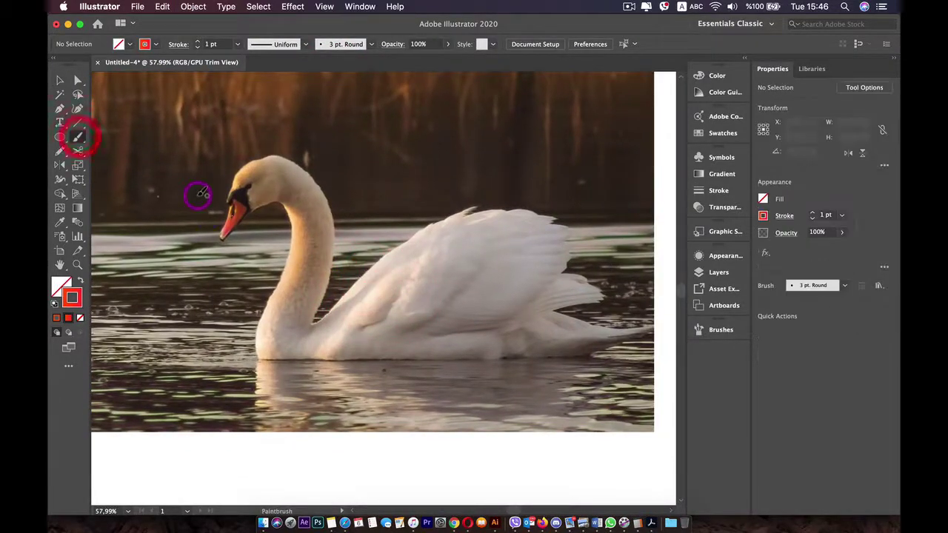
scroll(200, 197, "up", 3)
left_click_drag(301, 208, 227, 228)
scroll(151, 274, "up", 3)
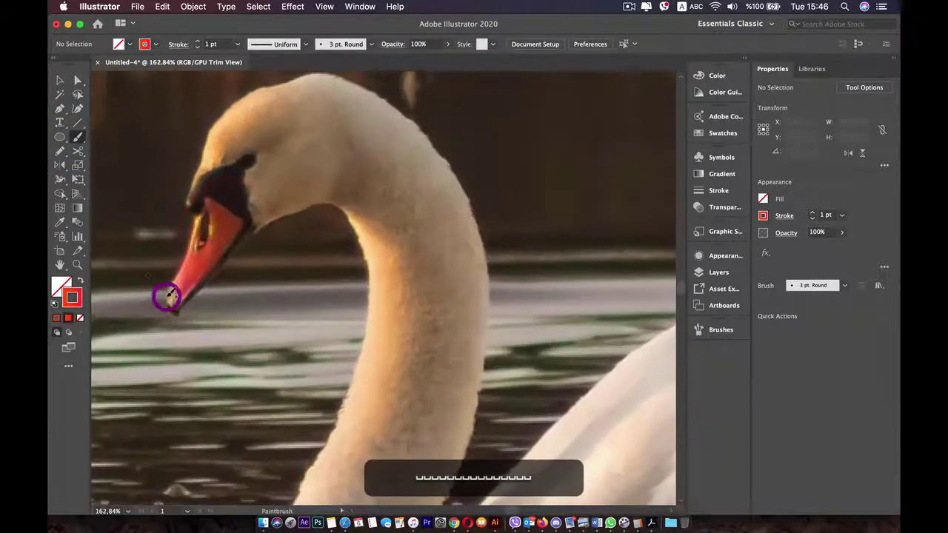
double_click(79, 138)
left_click(391, 273)
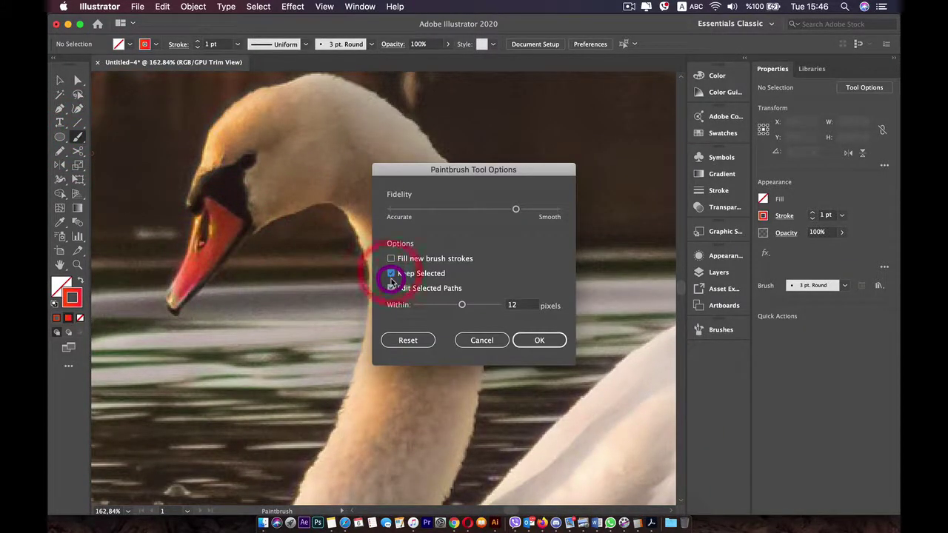
left_click(390, 275)
left_click_drag(514, 208, 543, 222)
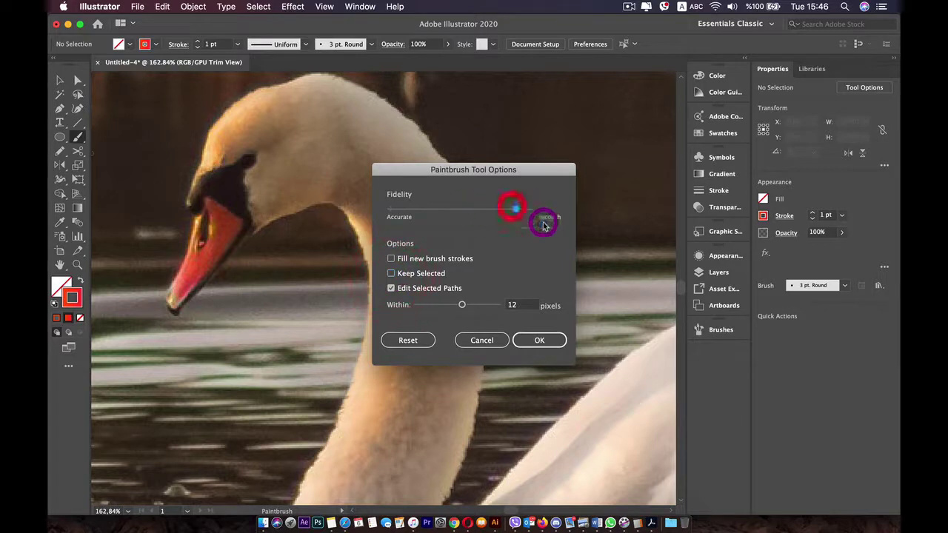
left_click(523, 341)
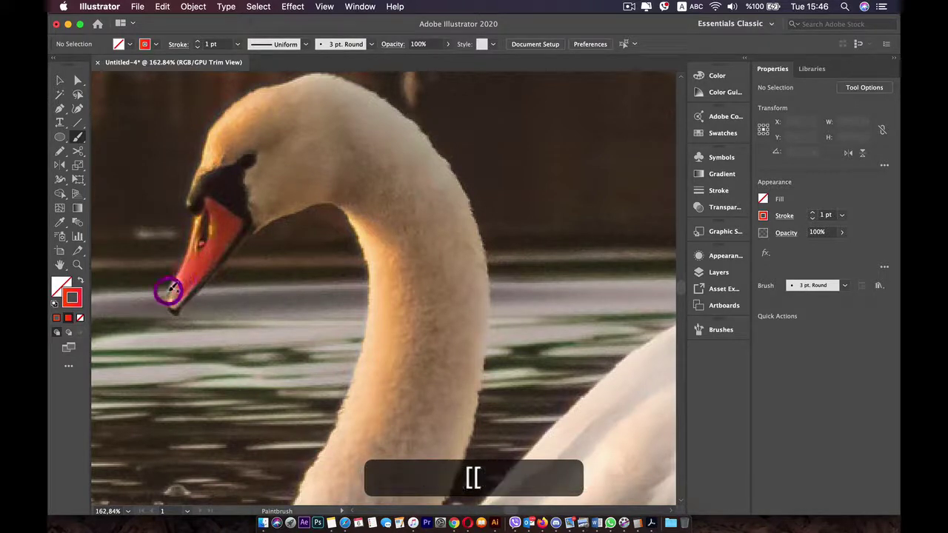
Set a black stroke with no fill and adjust the round brush size for outlining the swan's beak
scroll(165, 298, "up", 3)
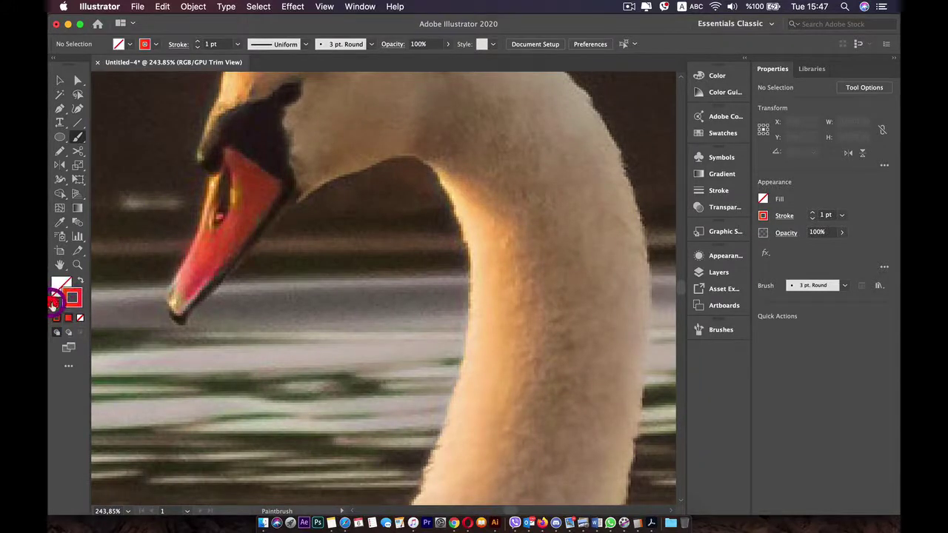
left_click(54, 304)
scroll(160, 314, "up", 3)
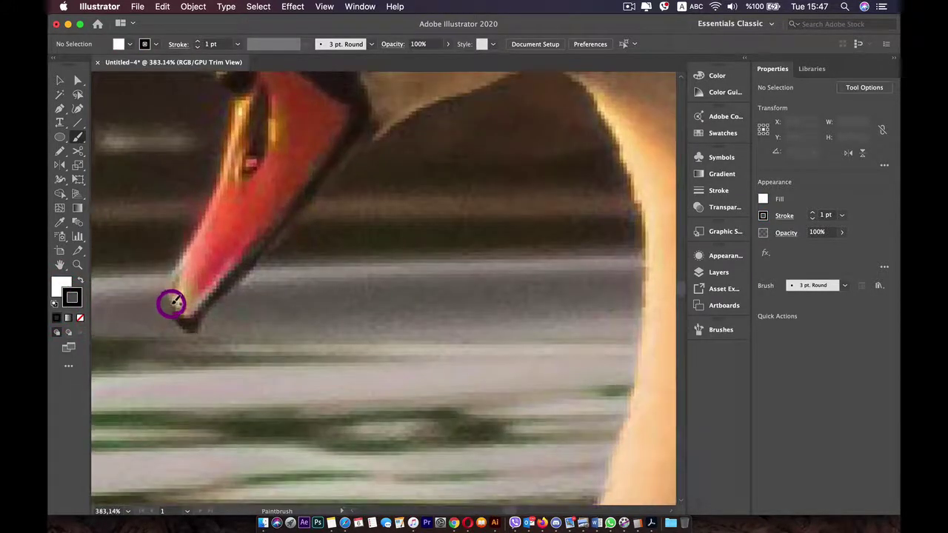
key("[")
key("[")
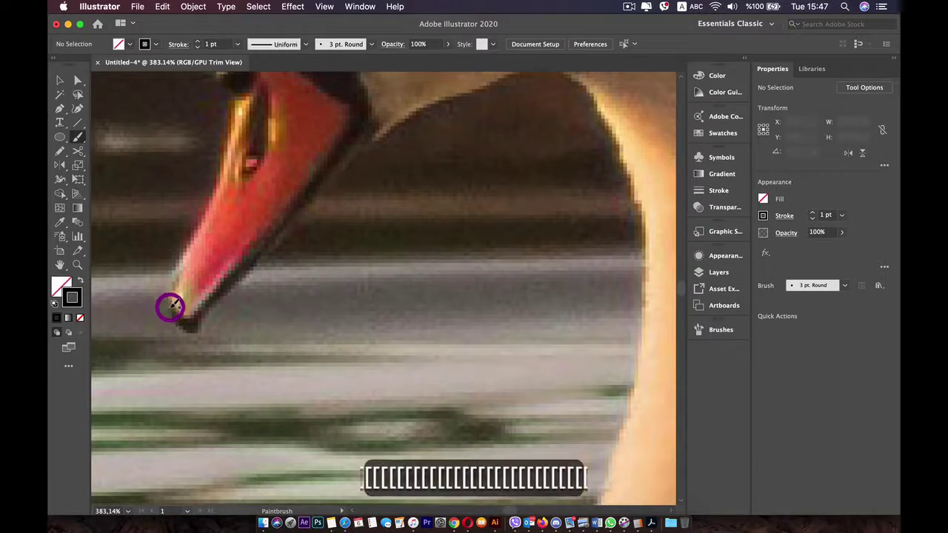
key("bracketright")
key("bracketright")
key("bracketright")
key("bracketright")
key("bracketright")
key("bracketright")
key("bracketright")
key("bracketright")
key("bracketright")
key("bracketright")
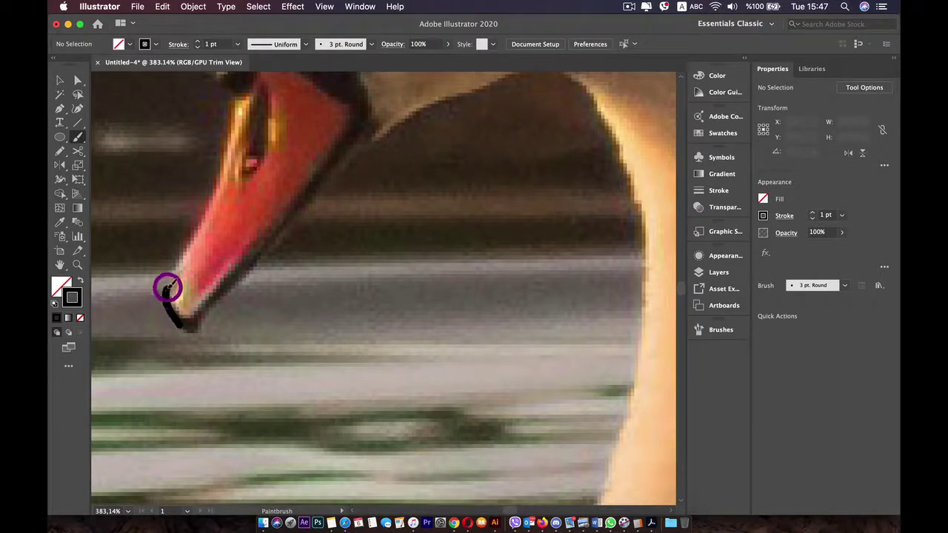
key("super+z")
left_click_drag(232, 209, 231, 304)
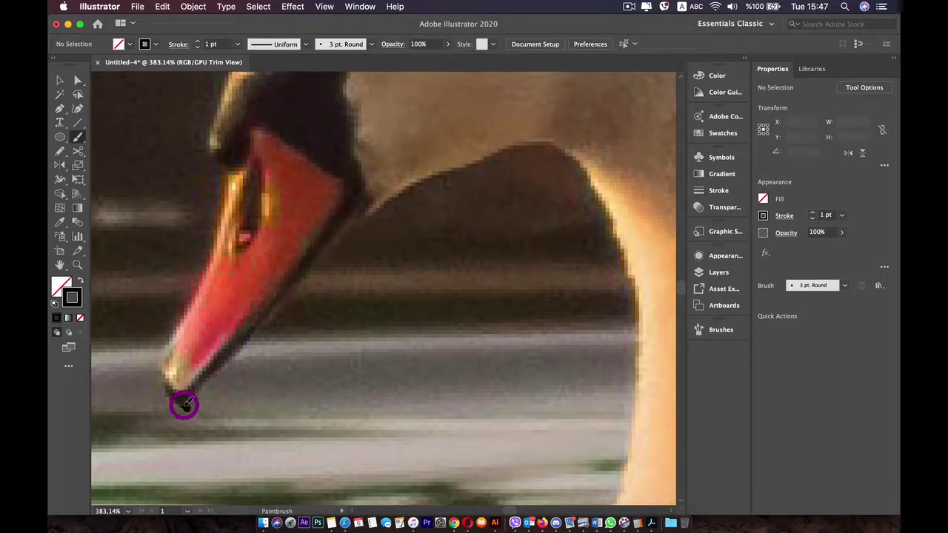
mouse_move(167, 377)
left_mouse_down()
mouse_move(165, 341)
mouse_move(197, 303)
mouse_move(220, 245)
mouse_move(228, 183)
left_mouse_up()
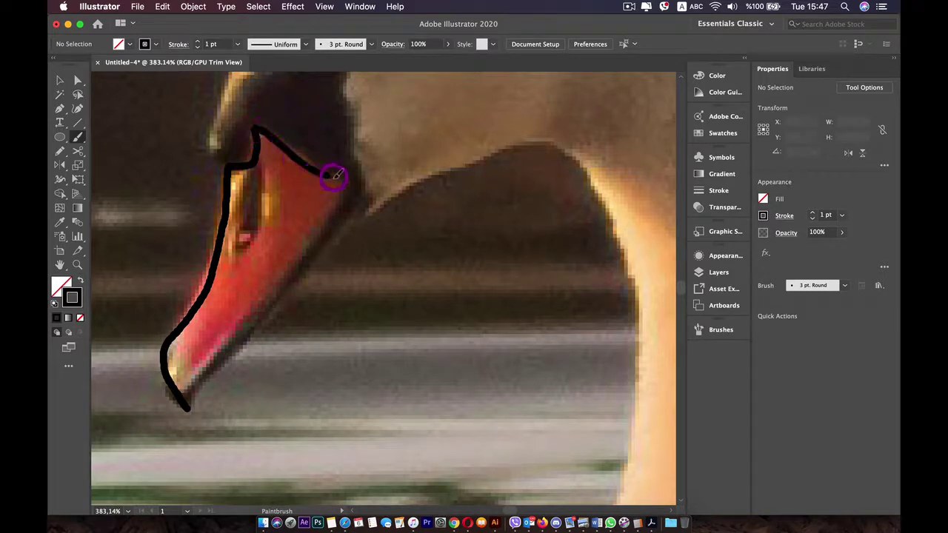
left_click_drag(336, 226, 261, 294)
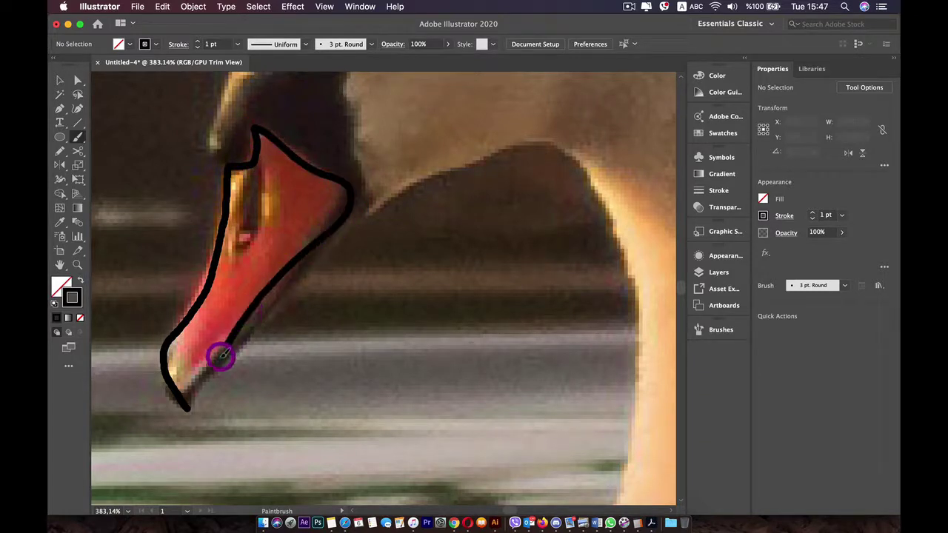
left_click_drag(187, 412, 184, 411)
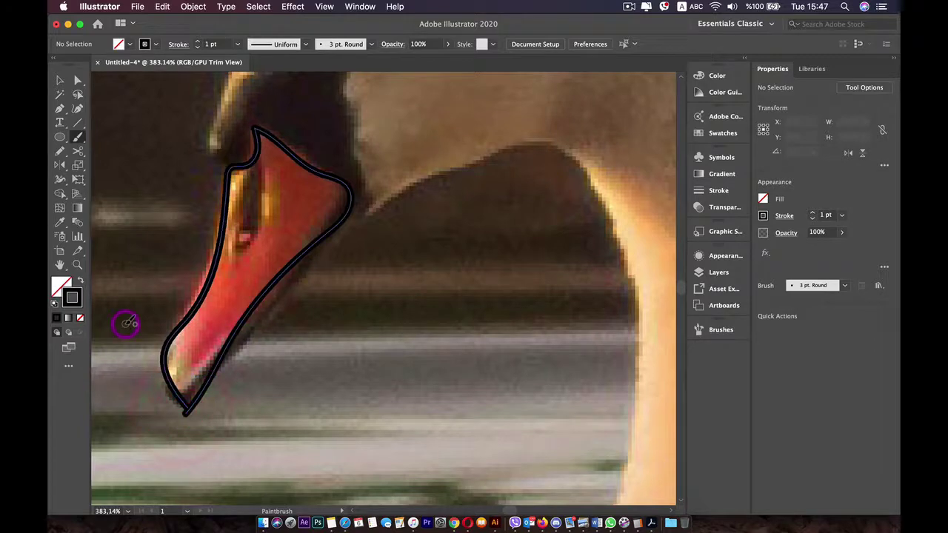
key("super+z")
mouse_move(212, 356)
left_mouse_down()
mouse_move(236, 355)
mouse_move(194, 326)
left_mouse_up()
left_click(361, 223, "alt+super")
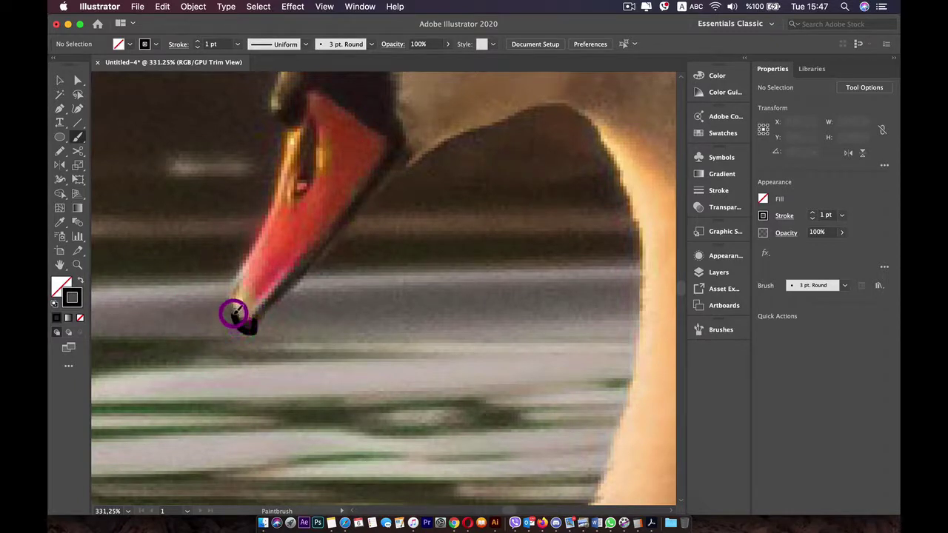
mouse_move(235, 292)
left_mouse_down()
mouse_move(257, 252)
mouse_move(269, 186)
left_mouse_up()
key("super+z")
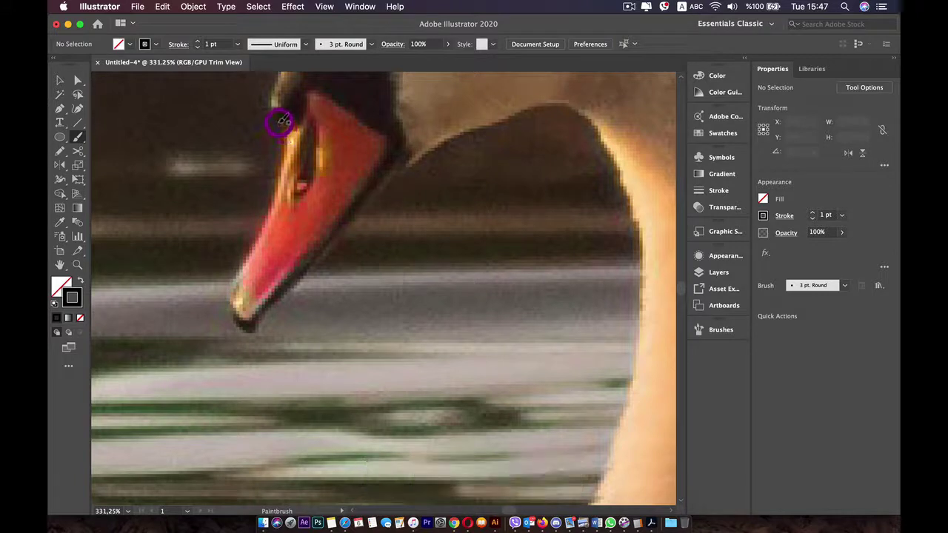
left_click_drag(251, 208, 254, 224)
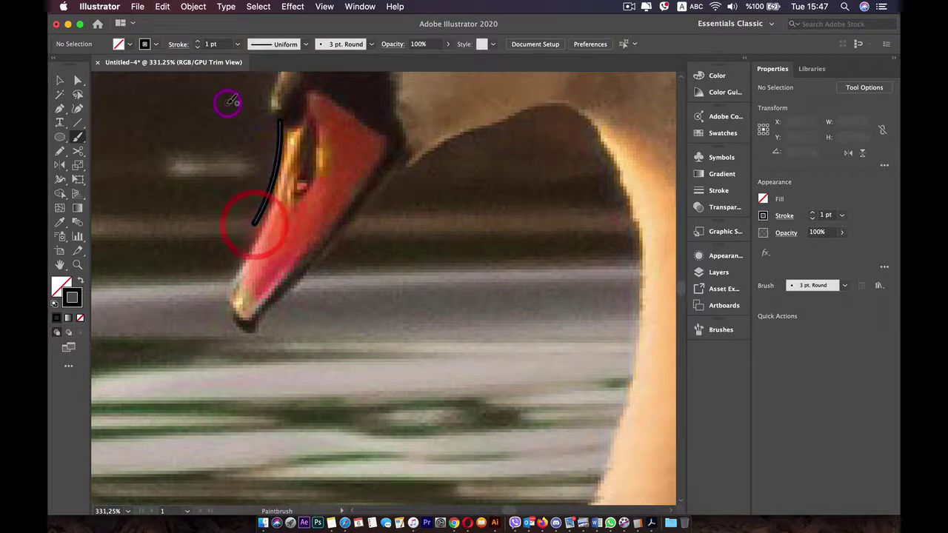
key("super+z")
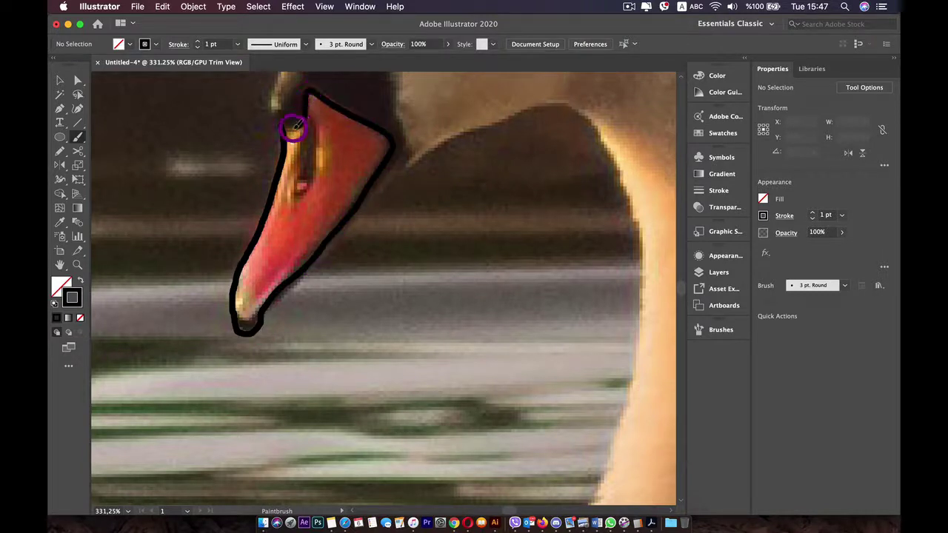
Trace the swan's red beak with the Paintbrush as one closed black outline, including the notch at its upper edge
key("alt")
left_click_drag(282, 128, 311, 93)
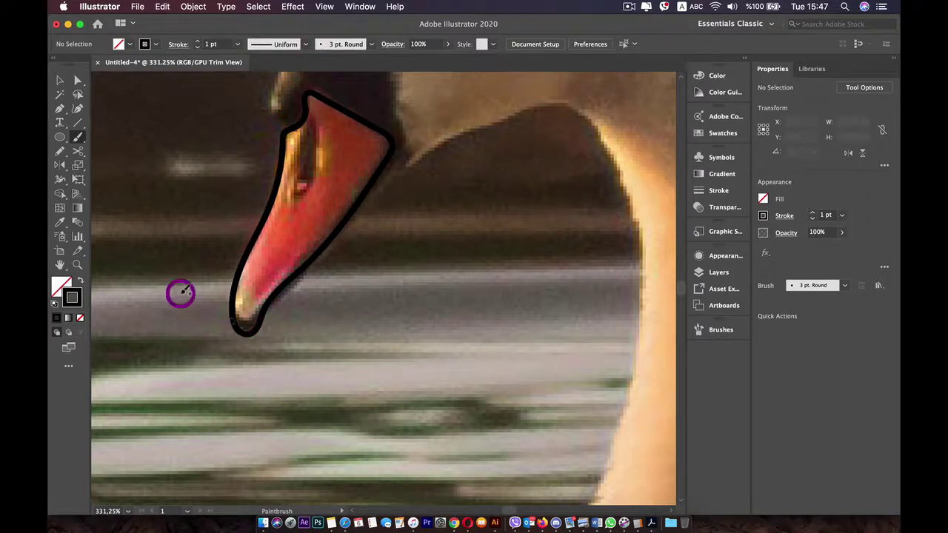
Turn on Keep Selected for the Paintbrush, try a short stroke at the beak tip and undo it
double_click(77, 137)
left_click(404, 275)
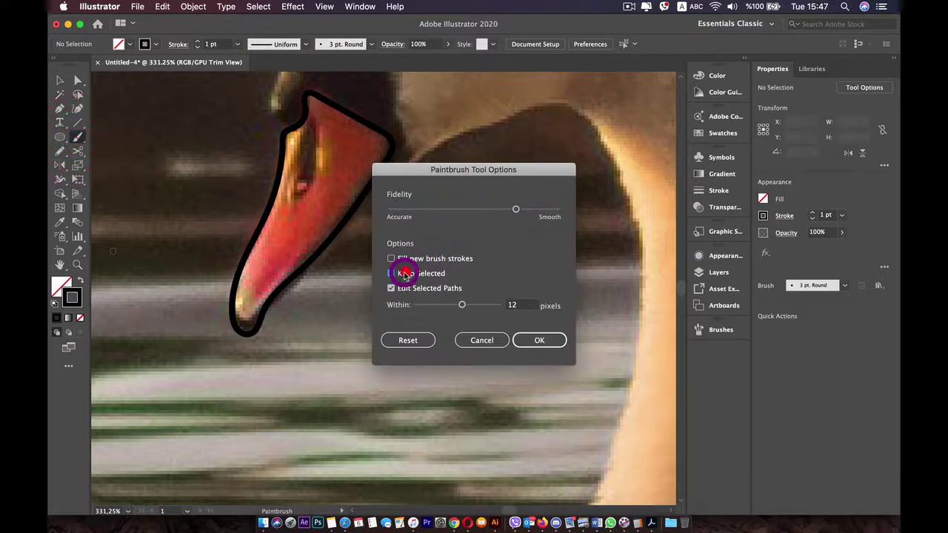
left_click(540, 340)
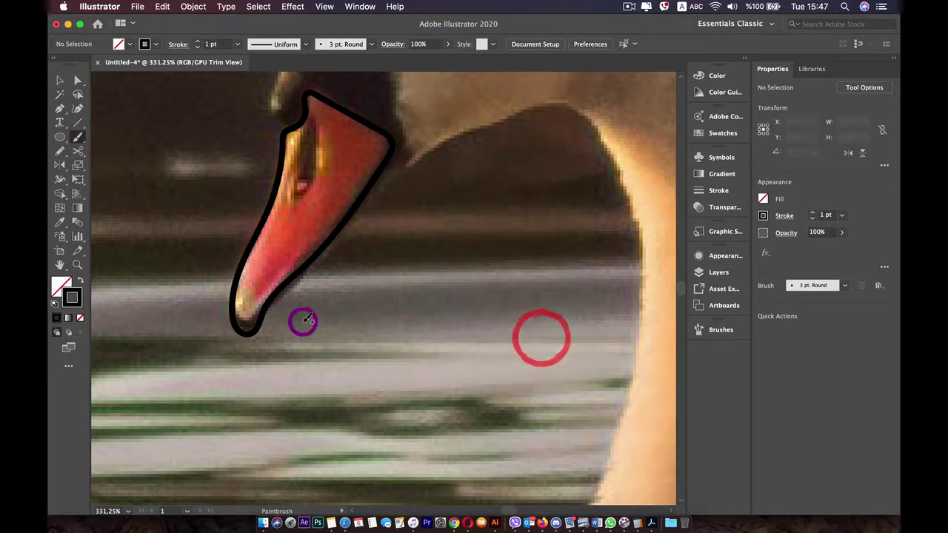
left_click(241, 311)
key("super+z")
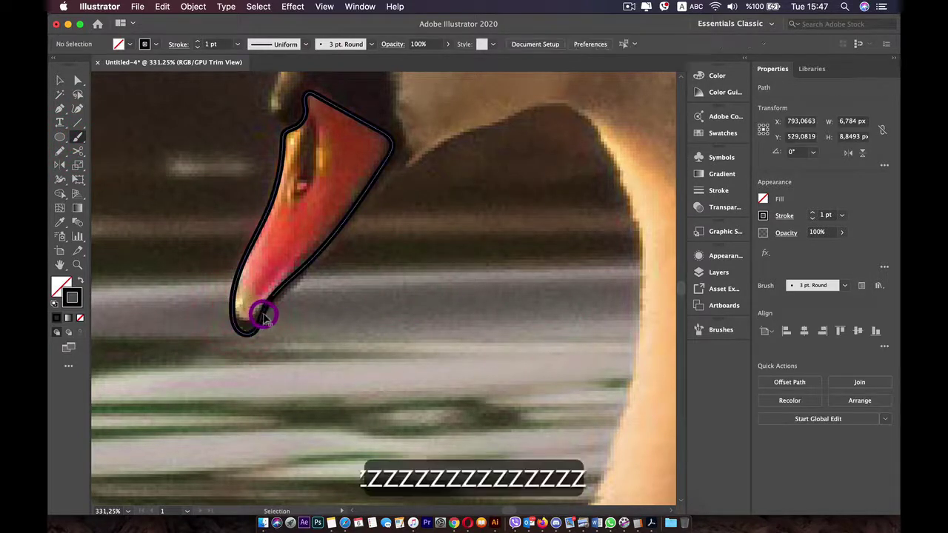
Select the beak outline and redraw its lower edge near the tip with the Paintbrush
key("v")
left_click(271, 303)
key("b")
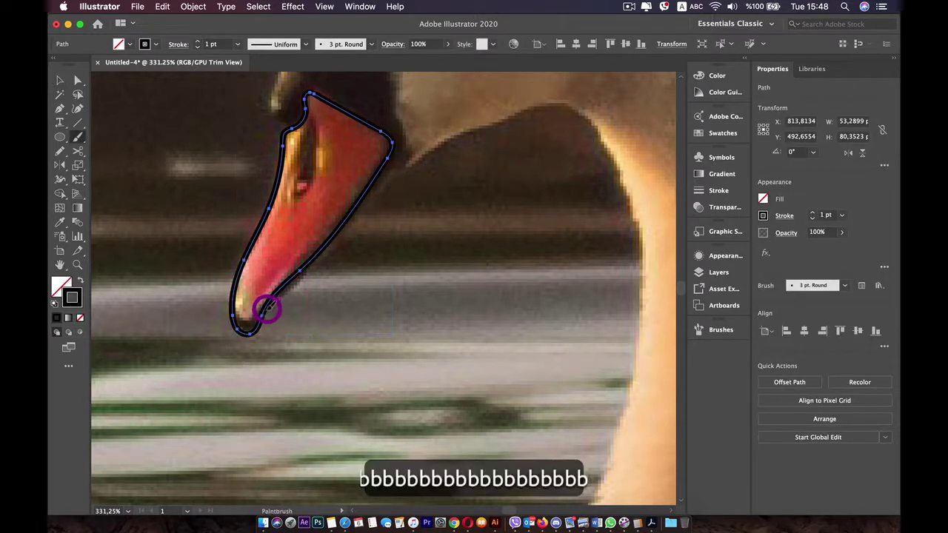
mouse_move(249, 338)
left_mouse_down()
mouse_move(231, 291)
mouse_move(244, 333)
mouse_move(267, 306)
left_mouse_up()
Turn off Keep Selected in the Paintbrush options, leaving Edit Selected Paths on within 12 pixels
scroll(343, 202, "down", 5)
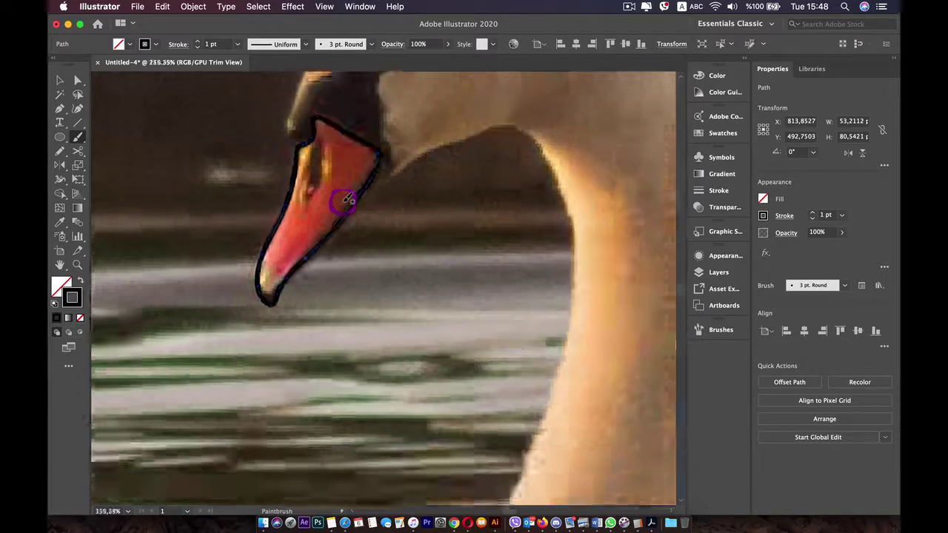
key("space")
left_click_drag(362, 175, 339, 256)
scroll(135, 160, "up", 3)
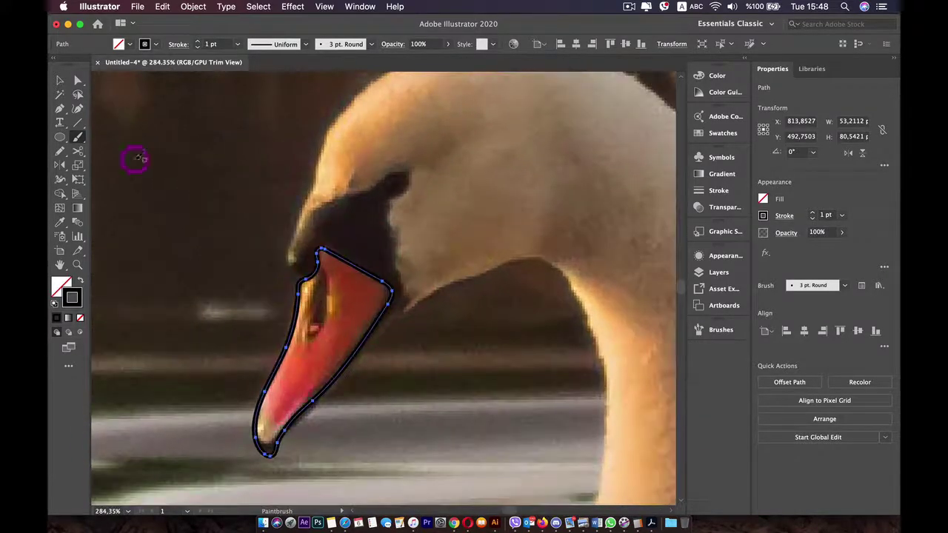
double_click(77, 137)
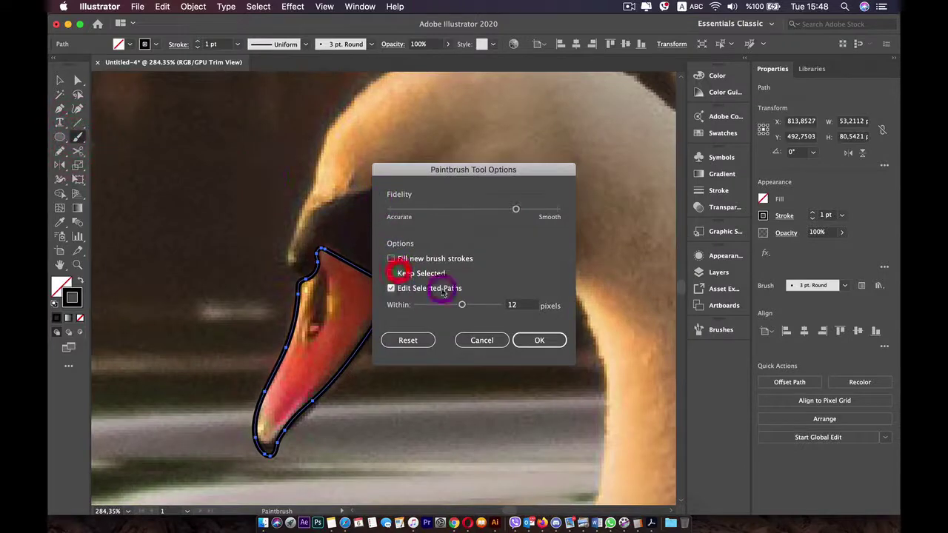
left_click(523, 333)
scroll(268, 272, "up", 3)
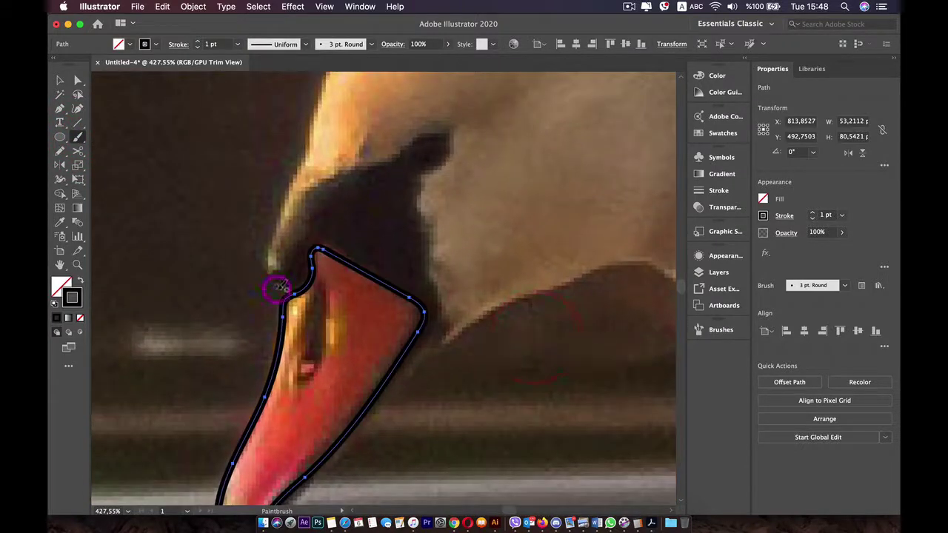
key("super+z")
key("super+z")
key("super+z")
key("super+z")
key("super+z")
key("super+z")
key("super+z")
key("super+z")
key("super+z")
key("super+z")
key("super+z")
key("super+z")
key("super+z")
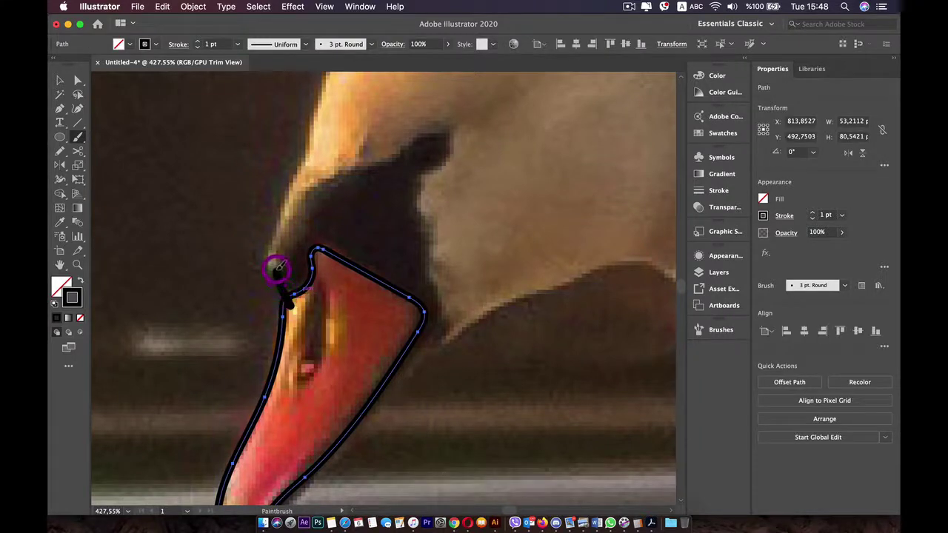
Trace the dark face patch above the beak with the Paintbrush, around its upper point and down to the beak's rear corner
left_click_drag(286, 222, 315, 181)
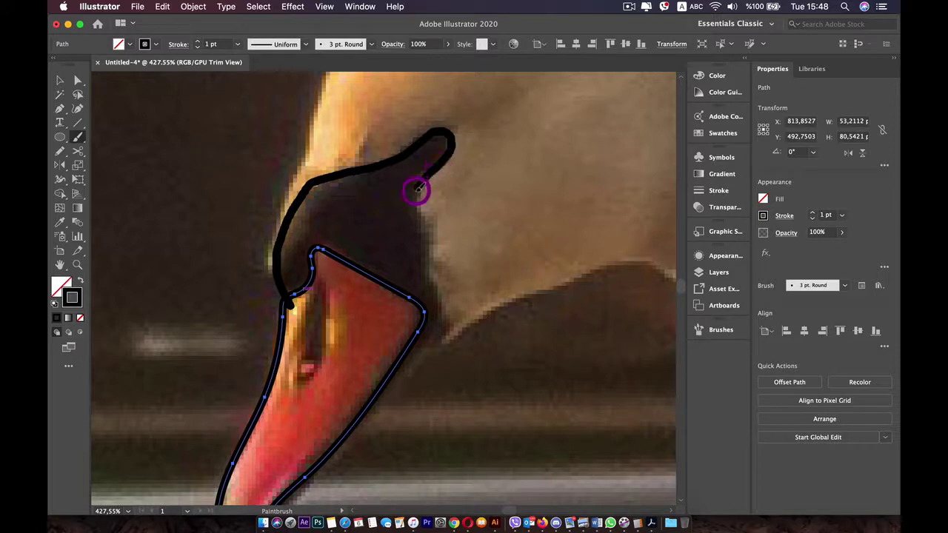
left_click_drag(426, 246, 445, 298)
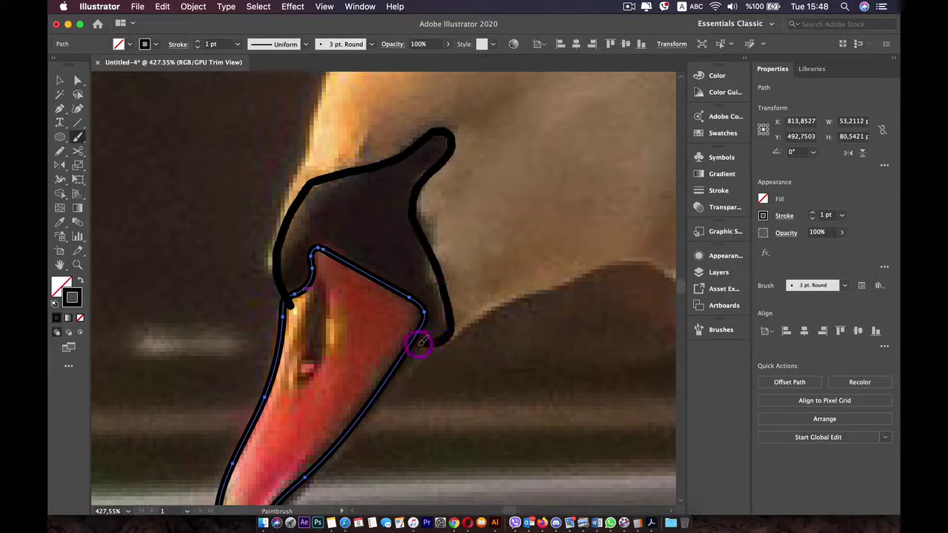
left_click_drag(401, 338, 397, 337)
Draw the forehead outline with the Paintbrush from the beak's base up to the front of the crown
scroll(214, 234, "down", 2)
left_click_drag(324, 225, 287, 254)
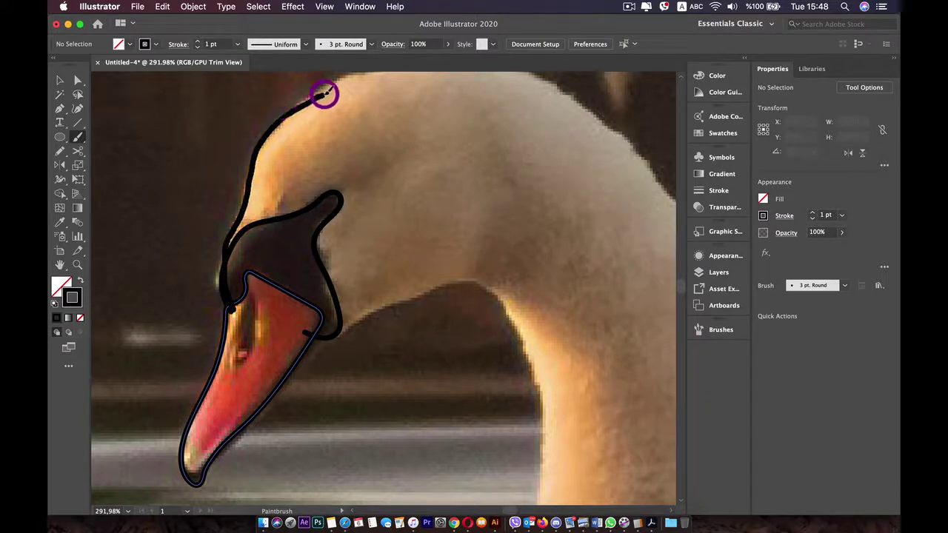
left_click_drag(374, 144, 313, 300)
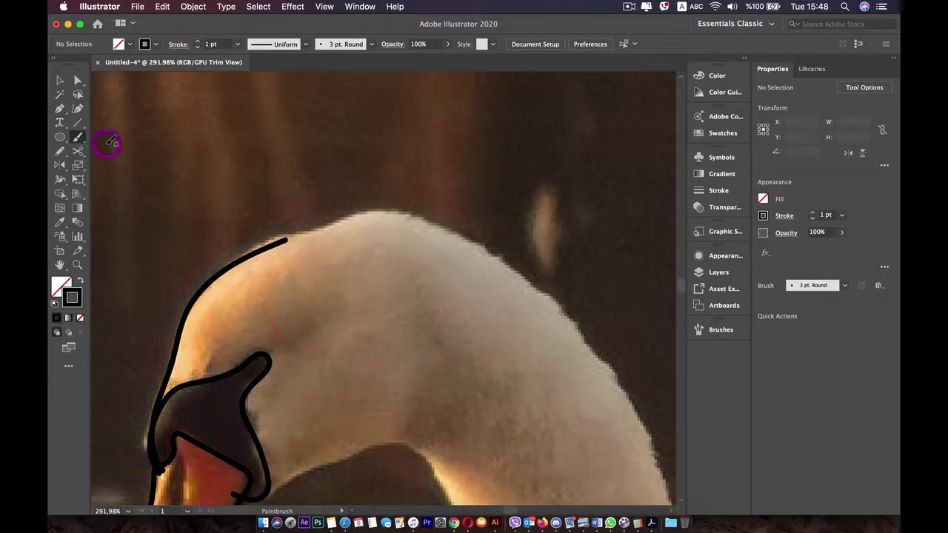
Turn on Keep Selected in the Paintbrush options
double_click(77, 139)
left_click(404, 273)
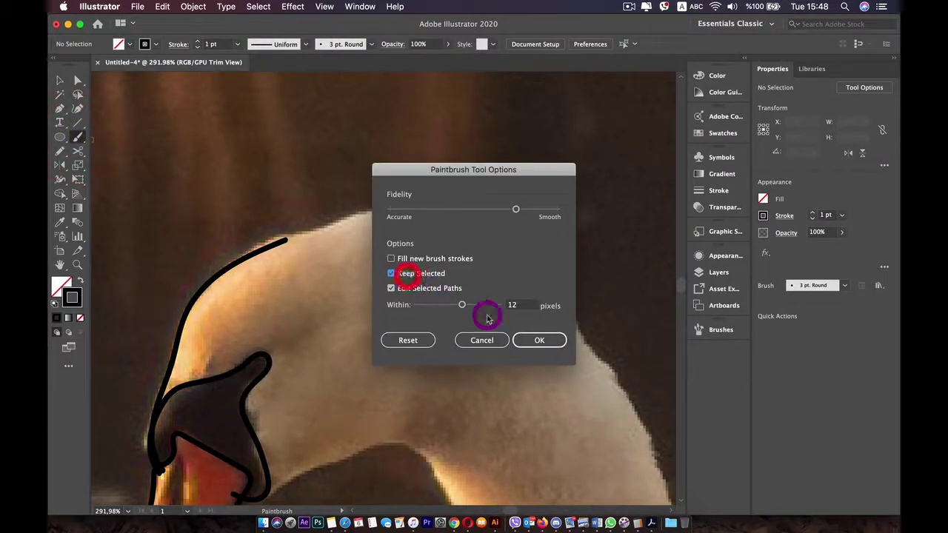
left_click(518, 342)
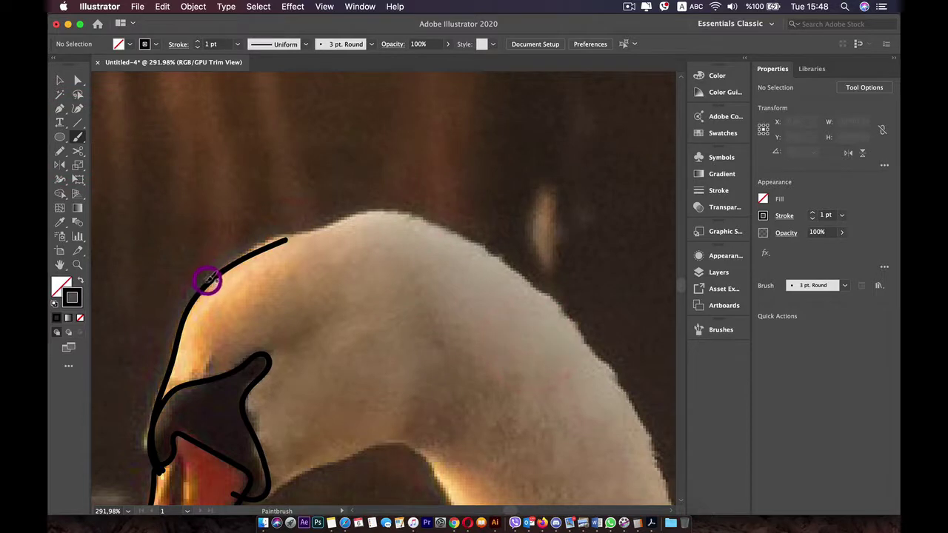
left_click_drag(209, 280, 272, 237)
key("super+z")
key("super+z")
key("super+z")
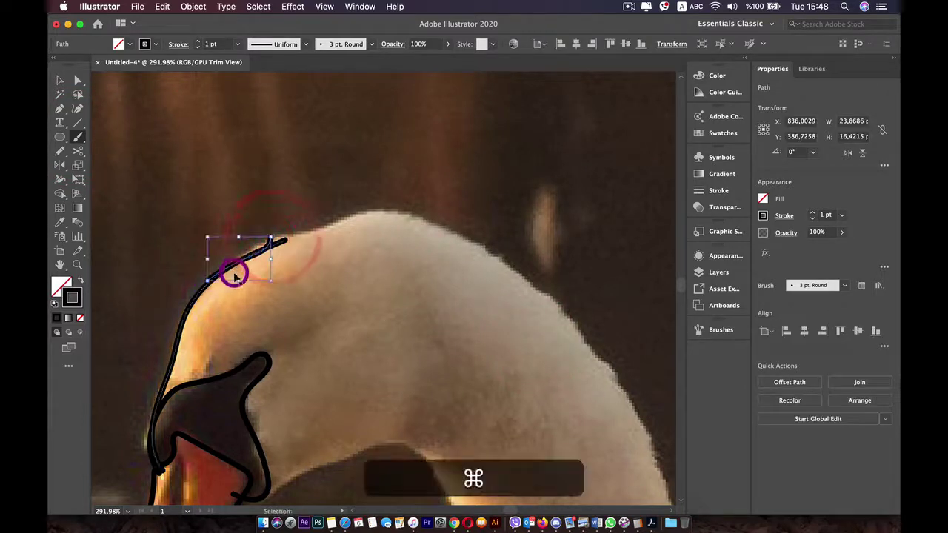
Select the forehead line and extend it with the Paintbrush over the crown and down the back of the head
key("v")
left_click(222, 278)
key("b")
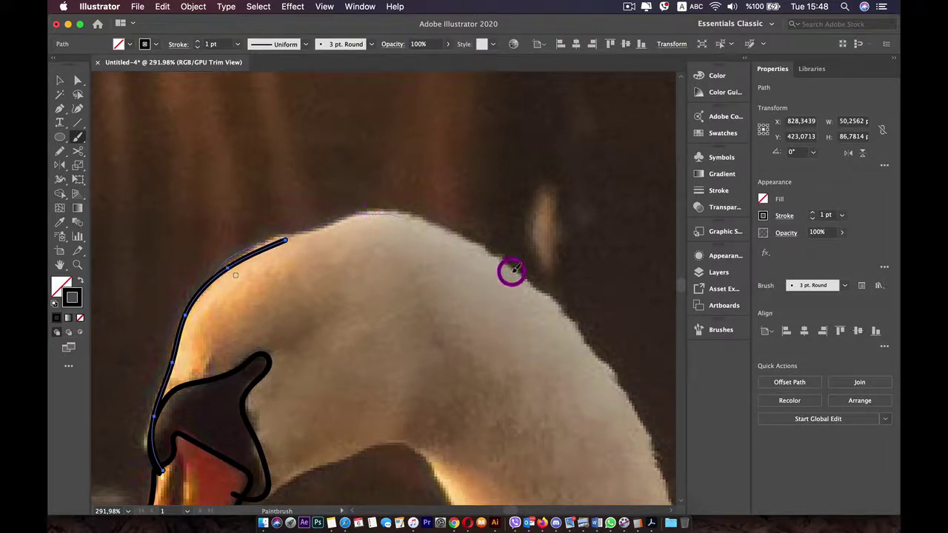
left_click_drag(621, 396, 648, 449)
Continue the outline down the back of the neck to the dip at its base and in an arc across the wing
key("space")
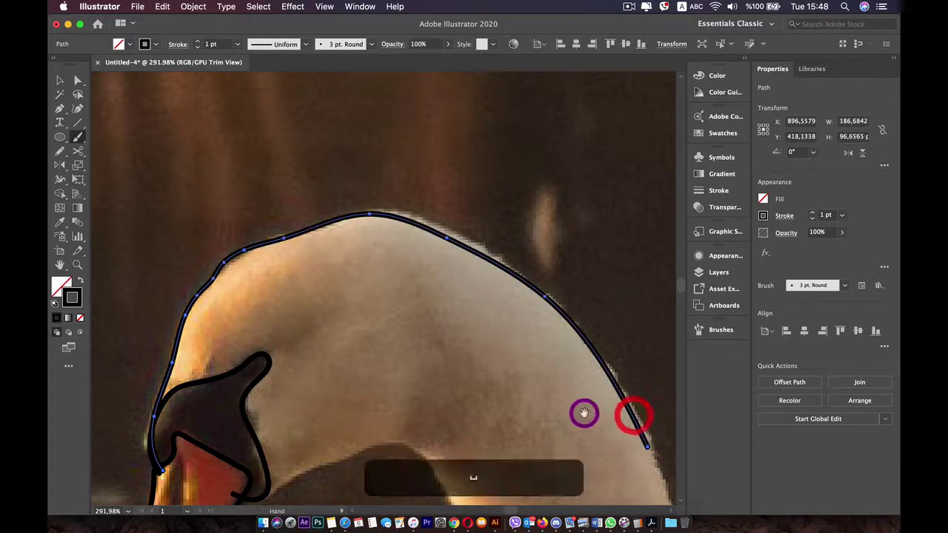
left_click_drag(584, 413, 238, 133)
scroll(264, 244, "down", 3)
left_click_drag(274, 261, 354, 170)
scroll(366, 104, "down", 3)
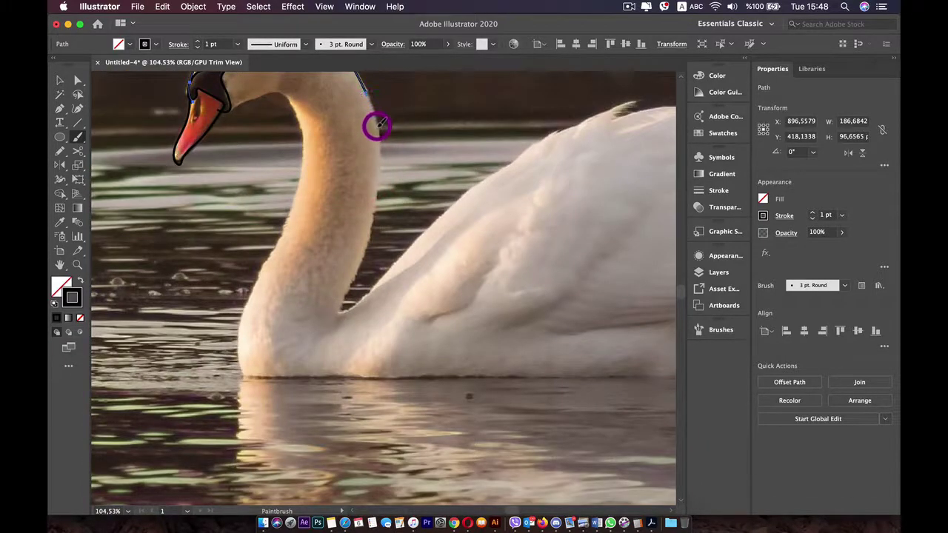
left_click_drag(377, 126, 378, 210)
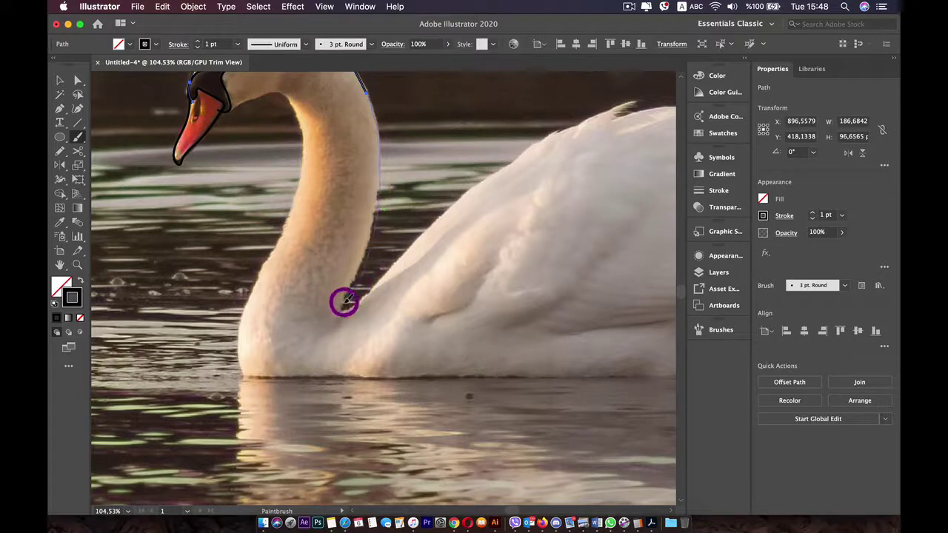
mouse_move(336, 315)
left_mouse_down()
mouse_move(464, 227)
mouse_move(629, 210)
mouse_move(318, 176)
mouse_move(387, 180)
mouse_move(492, 243)
left_mouse_up()
Extend the body outline to the tail tip, around it and back below the waterline towards the chest
key("space")
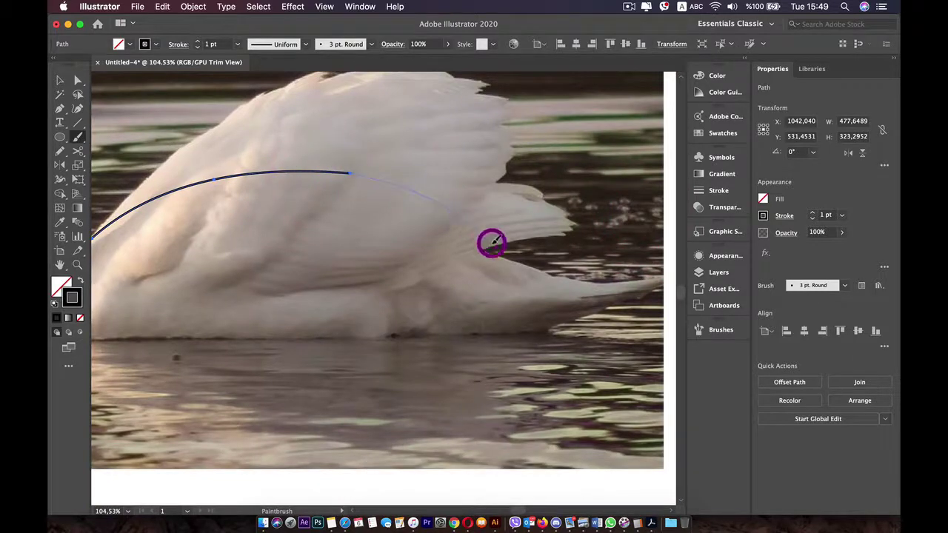
mouse_move(563, 275)
left_mouse_down()
mouse_move(660, 269)
mouse_move(463, 361)
left_mouse_up()
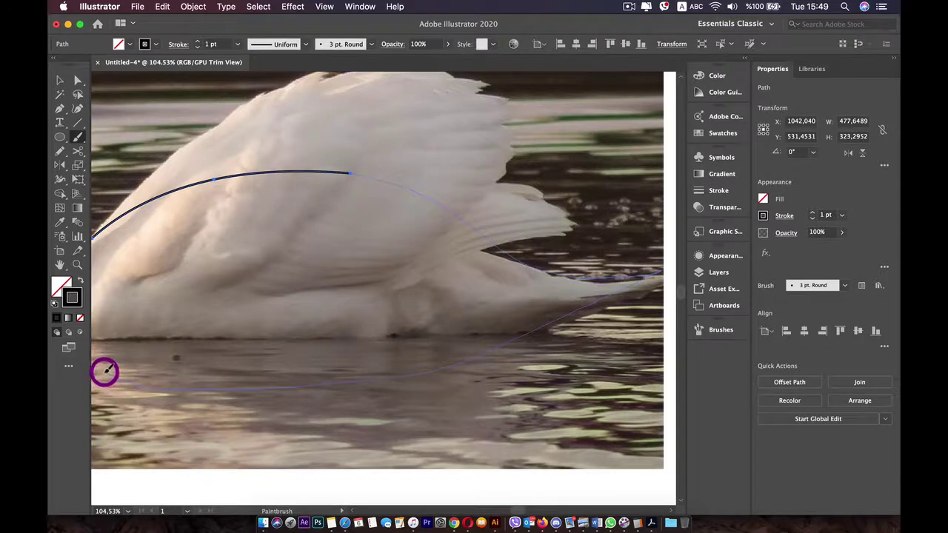
left_click_drag(104, 372, 95, 365)
Extend the outline from below the belly around the chest and up the front of the lower neck, undoing the first attempt
left_click_drag(187, 307, 405, 317)
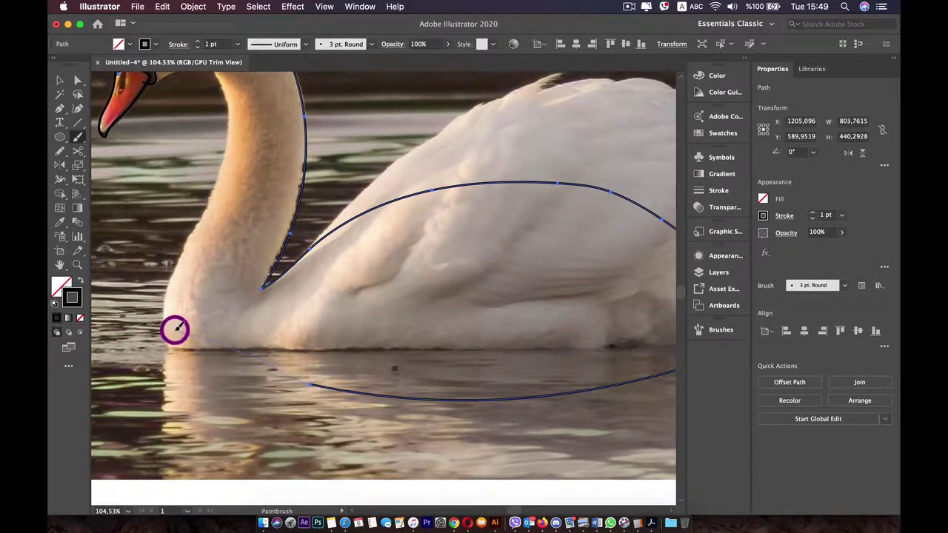
mouse_move(175, 330)
left_mouse_down()
mouse_move(229, 340)
mouse_move(318, 382)
mouse_move(174, 332)
mouse_move(162, 300)
left_mouse_up()
key("super+z")
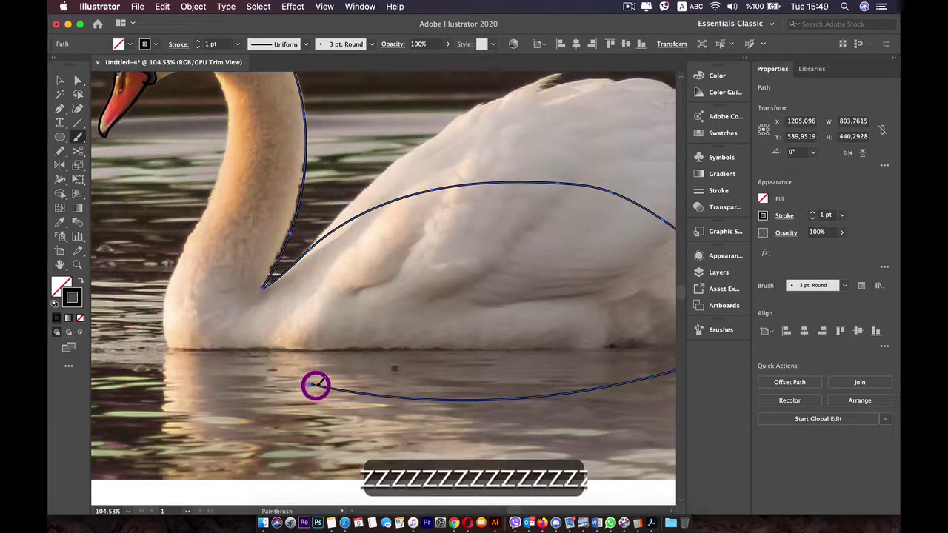
mouse_move(315, 385)
left_mouse_down()
mouse_move(233, 356)
mouse_move(182, 320)
mouse_move(175, 290)
left_mouse_up()
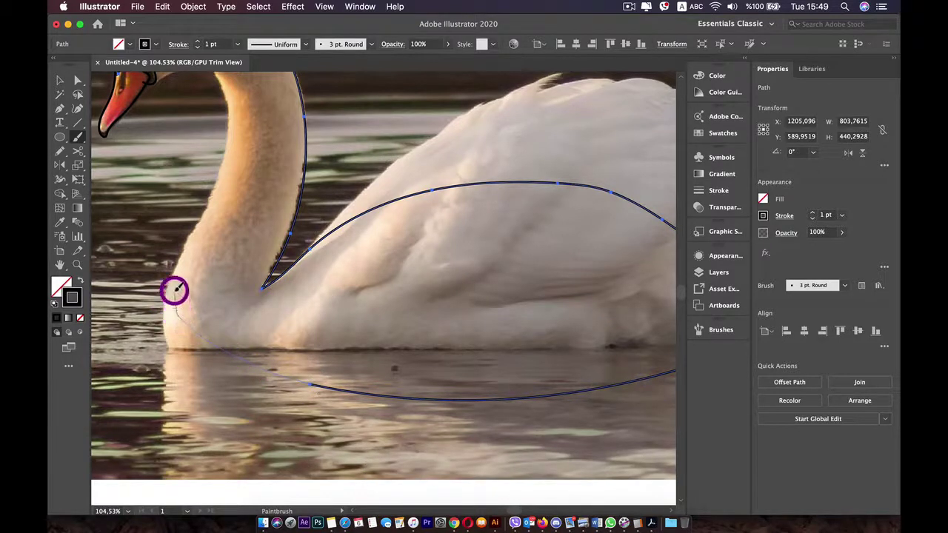
left_click_drag(175, 255, 218, 176)
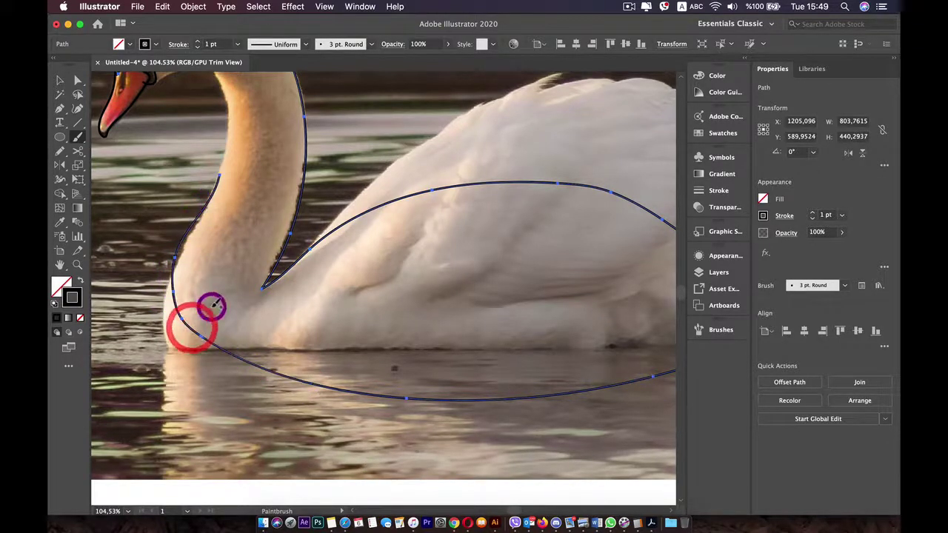
mouse_move(197, 332)
left_mouse_down()
mouse_move(182, 300)
mouse_move(185, 251)
mouse_move(244, 168)
left_mouse_up()
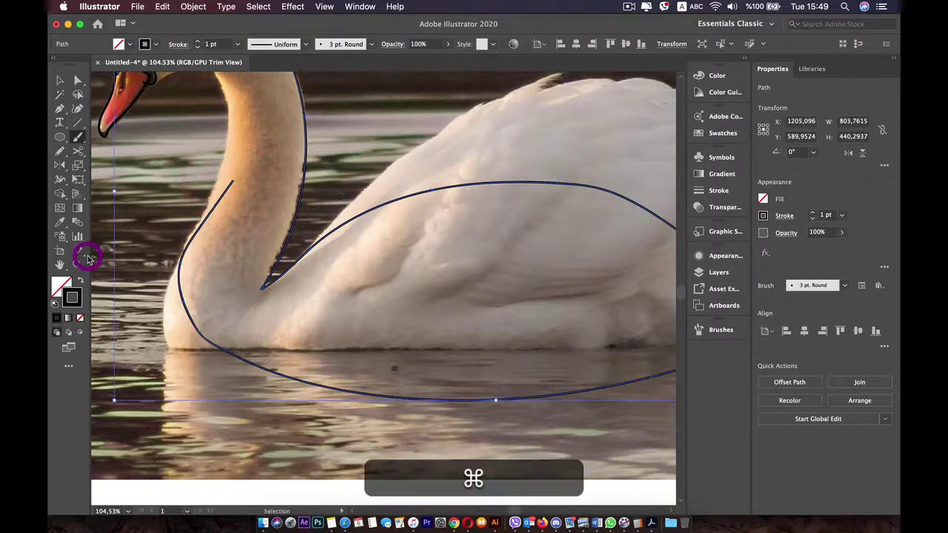
key("super+z")
mouse_move(241, 364)
left_mouse_down()
mouse_move(205, 328)
mouse_move(186, 267)
mouse_move(189, 228)
left_mouse_up()
left_click_drag(205, 196, 226, 143)
scroll(243, 231, "up", 3)
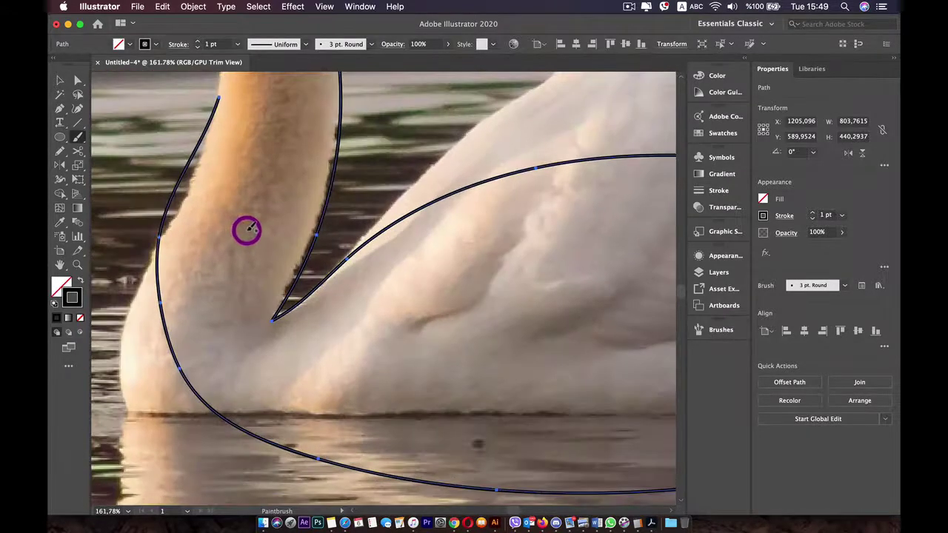
key("super+z")
key("super+z")
key("super+z")
key("super+z")
key("super+z")
key("super+z")
key("super+z")
key("super+z")
key("super+z")
key("super+z")
key("super+z")
key("super+z")
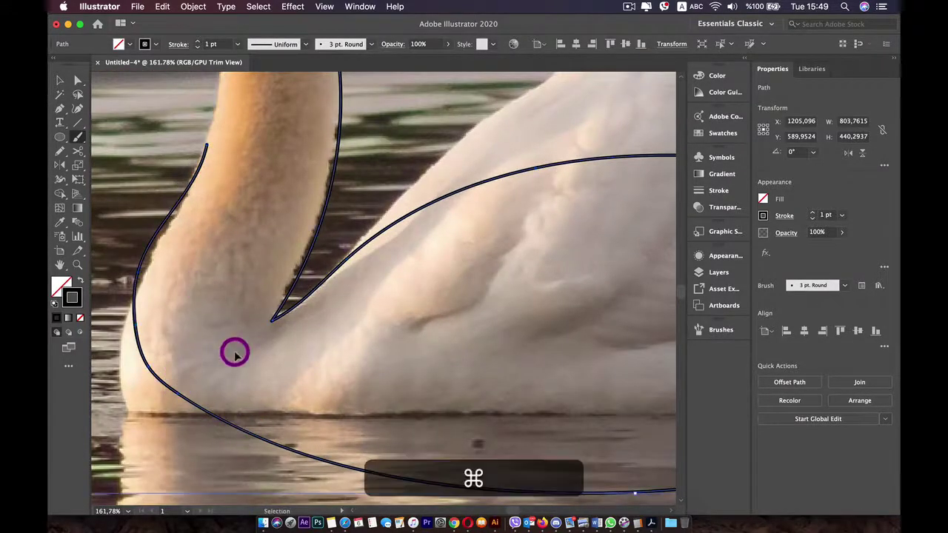
key("super+z")
Redraw the chest and front of the neck, continuing along the inner neck curve and under the jaw to the beak
mouse_move(293, 445)
left_mouse_down()
mouse_move(166, 383)
mouse_move(146, 337)
mouse_move(163, 254)
mouse_move(235, 93)
left_mouse_up()
scroll(234, 93, "up", 6)
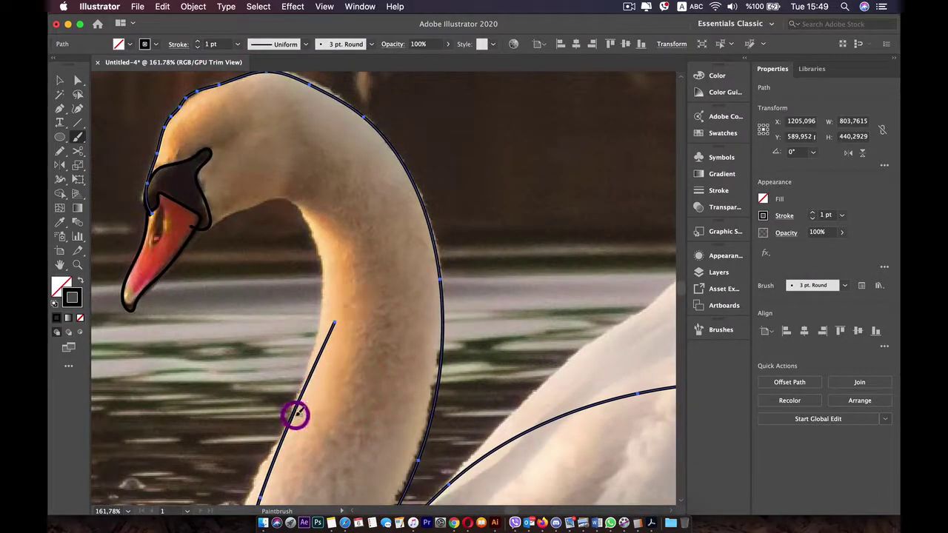
left_click_drag(295, 407, 323, 297)
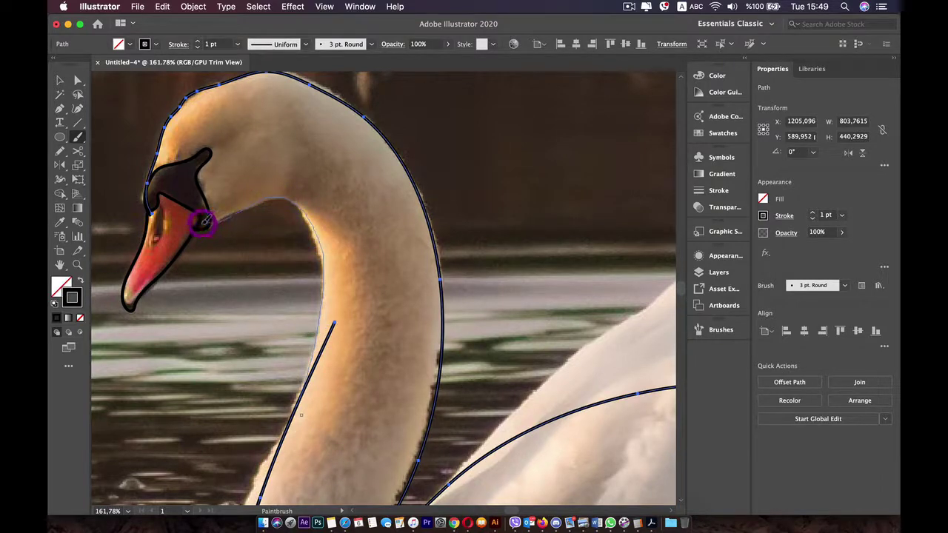
left_click_drag(206, 221, 191, 229)
Redraw the chest curve with the Paintbrush so it bulges further forward and runs into the line below the belly
scroll(370, 355, "down", 3)
key("space")
left_click_drag(370, 355, 314, 143)
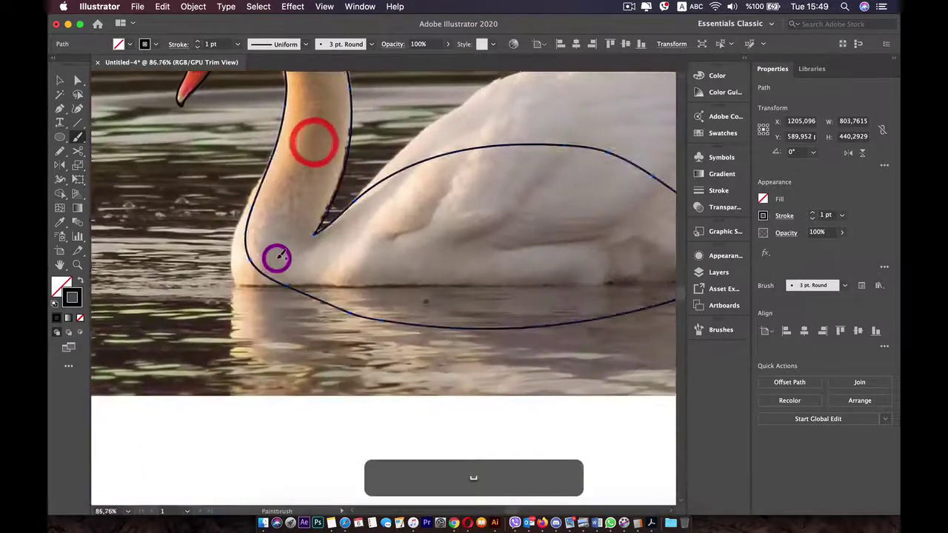
scroll(278, 257, "up", 1)
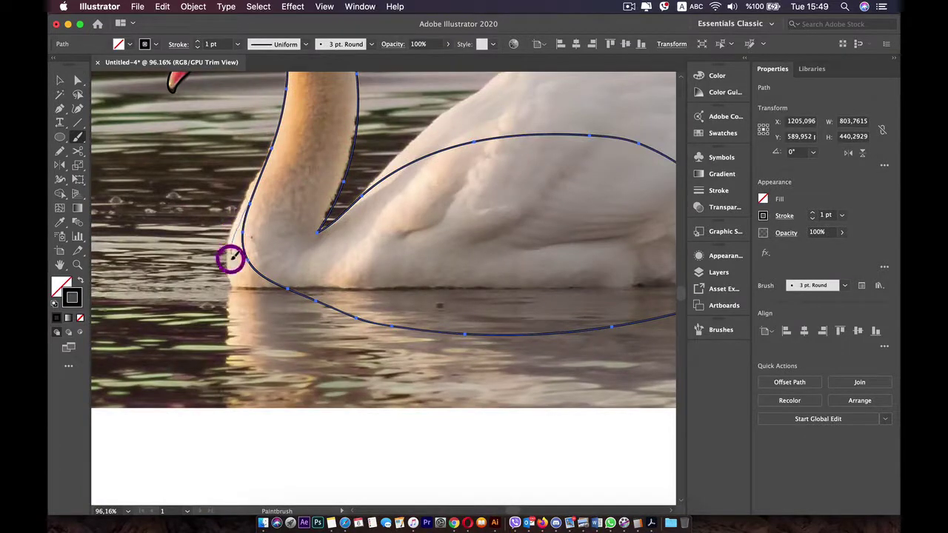
mouse_move(230, 257)
left_mouse_down()
mouse_move(238, 280)
mouse_move(288, 315)
mouse_move(455, 332)
left_mouse_up()
Turn off Keep Selected in the Paintbrush options
scroll(621, 370, "down", 6)
key("space")
left_click_drag(506, 258, 332, 256)
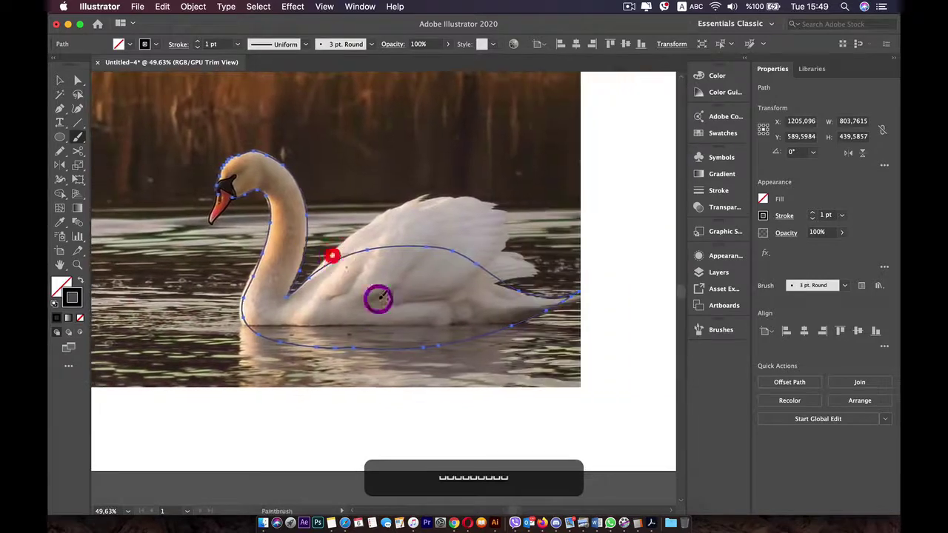
scroll(355, 292, "up", 3)
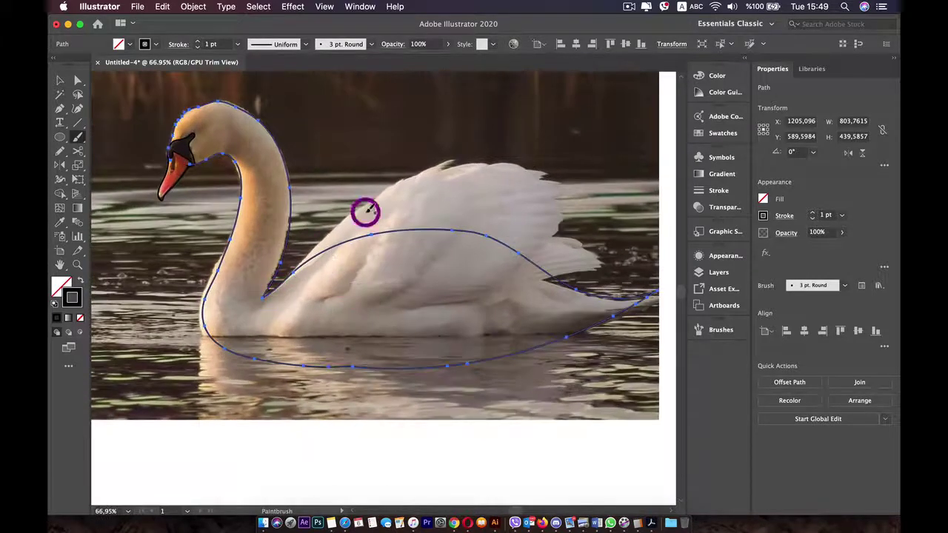
scroll(232, 201, "up", 2)
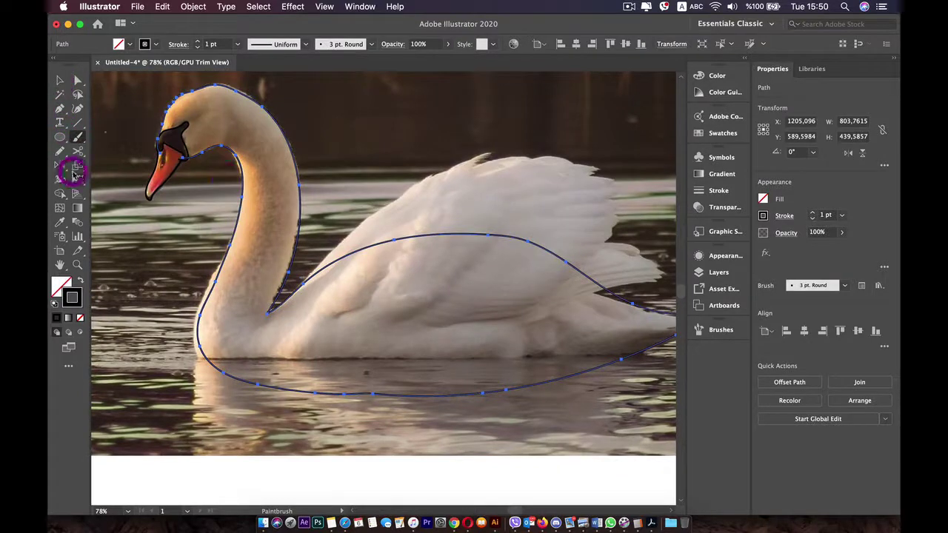
double_click(77, 138)
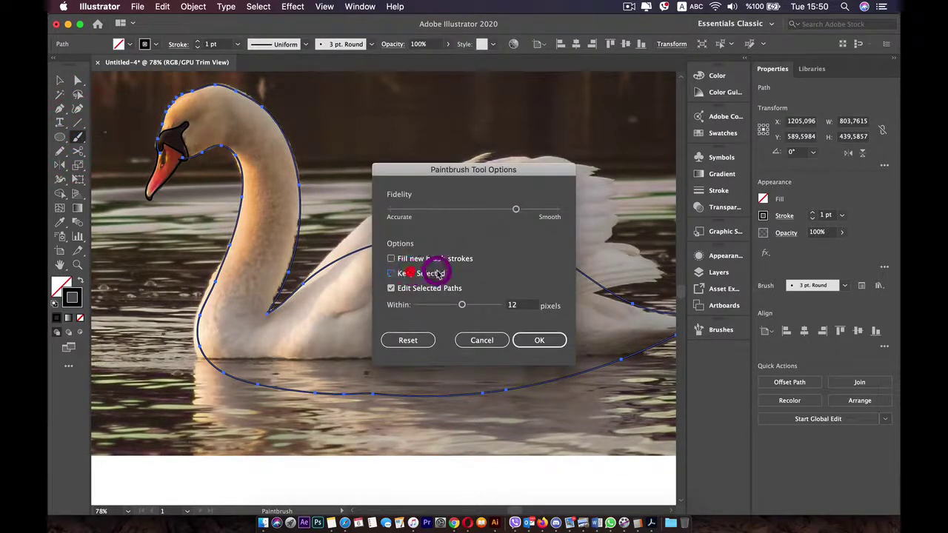
left_click(545, 341)
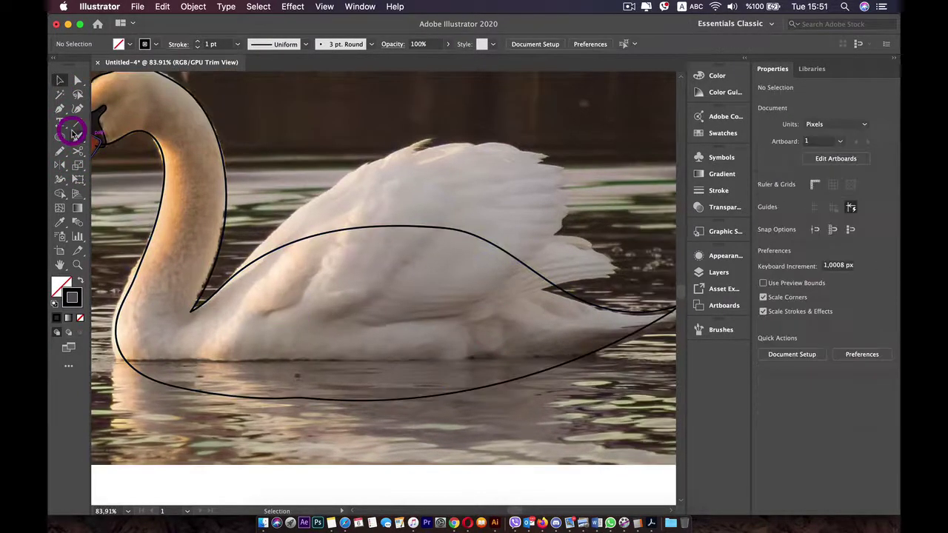
Paint the wing's lower edge from the rear feather tips to the base of the neck, and undo a trial upper edge
left_click(74, 135)
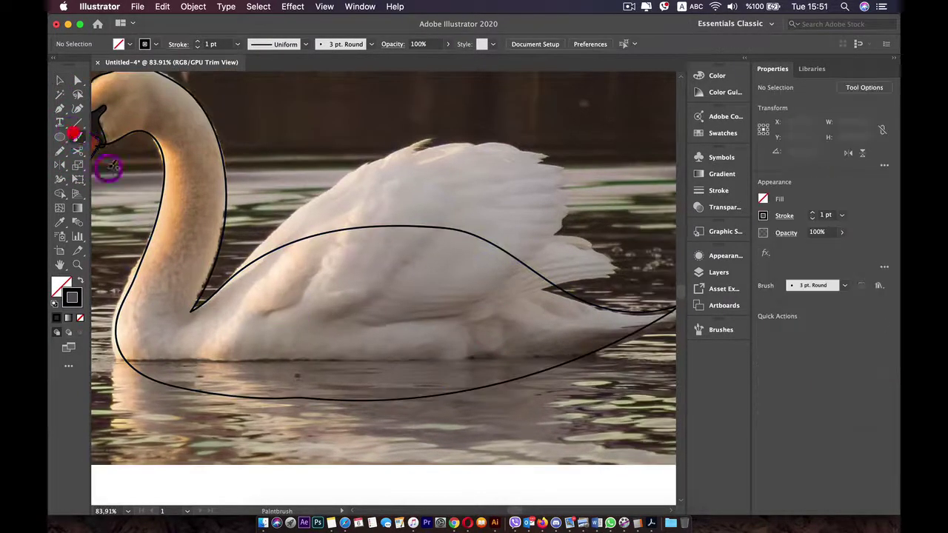
mouse_move(565, 205)
left_mouse_down()
mouse_move(532, 249)
mouse_move(475, 289)
mouse_move(338, 319)
mouse_move(208, 312)
left_mouse_up()
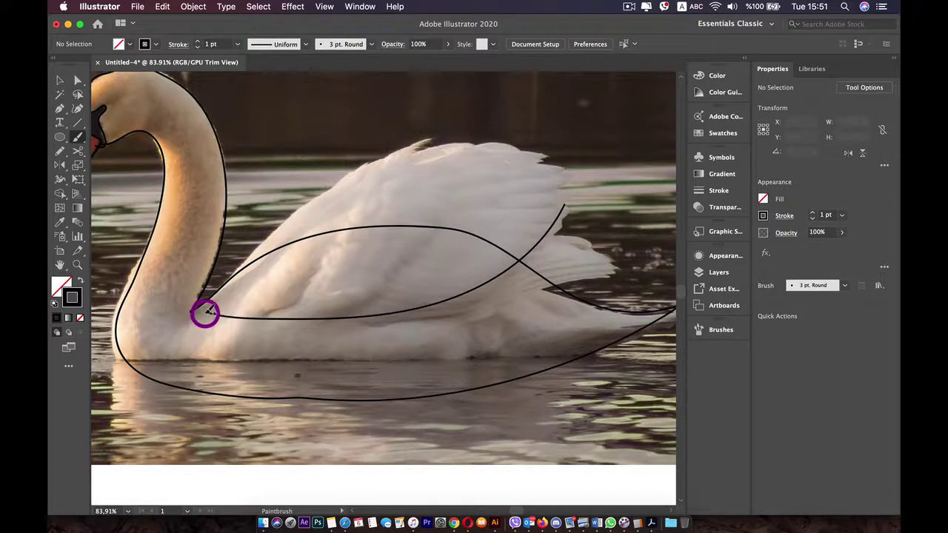
mouse_move(276, 236)
left_mouse_down()
mouse_move(344, 191)
mouse_move(405, 174)
mouse_move(561, 179)
mouse_move(572, 183)
mouse_move(566, 231)
left_mouse_up()
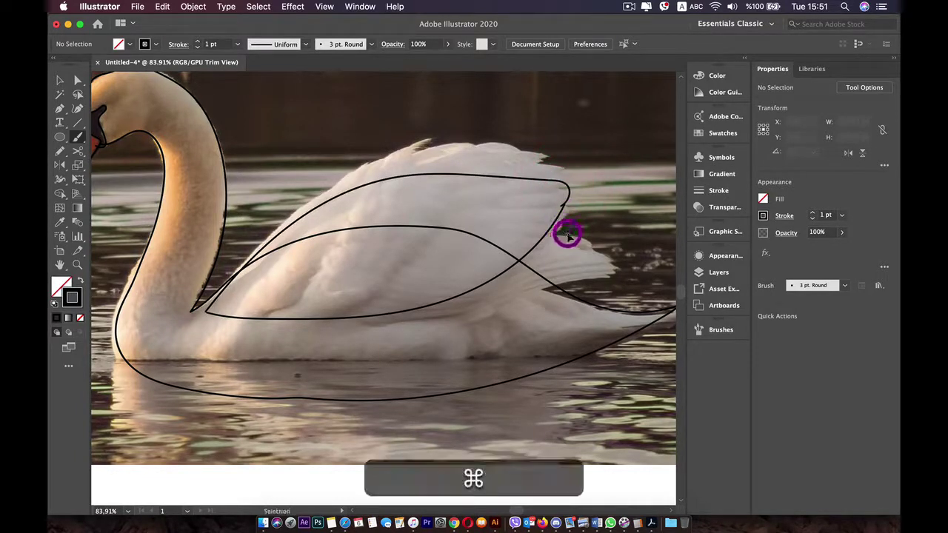
key("super+z")
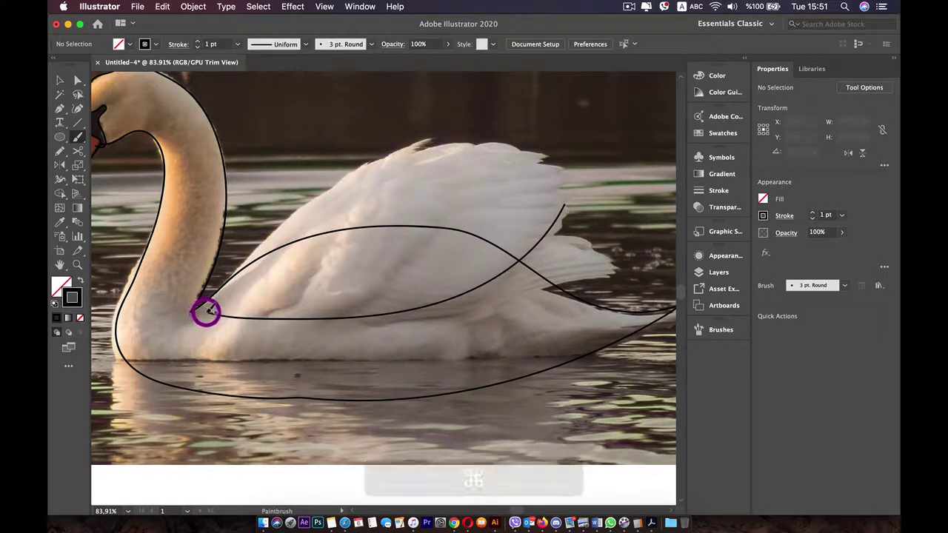
Select the lower wing stroke and redraw the upper edge over the back to a pointed rear tip, closing the wing outline
key("v")
left_click(227, 320)
key("b")
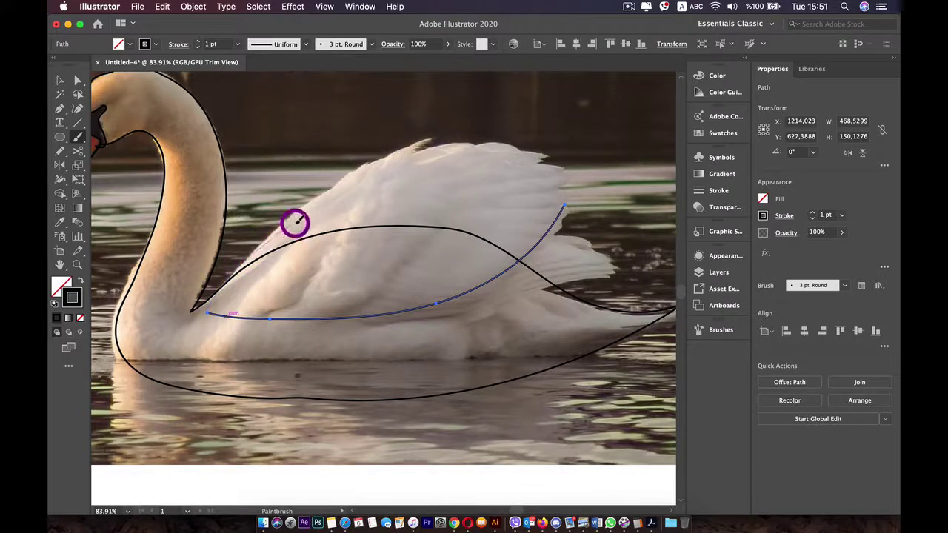
mouse_move(294, 223)
left_mouse_down()
mouse_move(354, 191)
mouse_move(409, 180)
mouse_move(542, 174)
left_mouse_up()
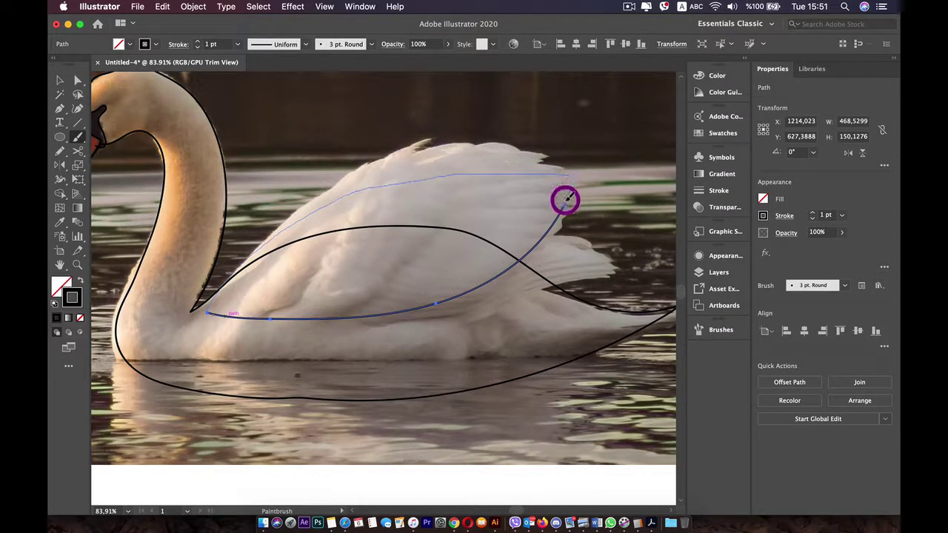
key("alt")
left_click_drag(565, 203, 563, 206)
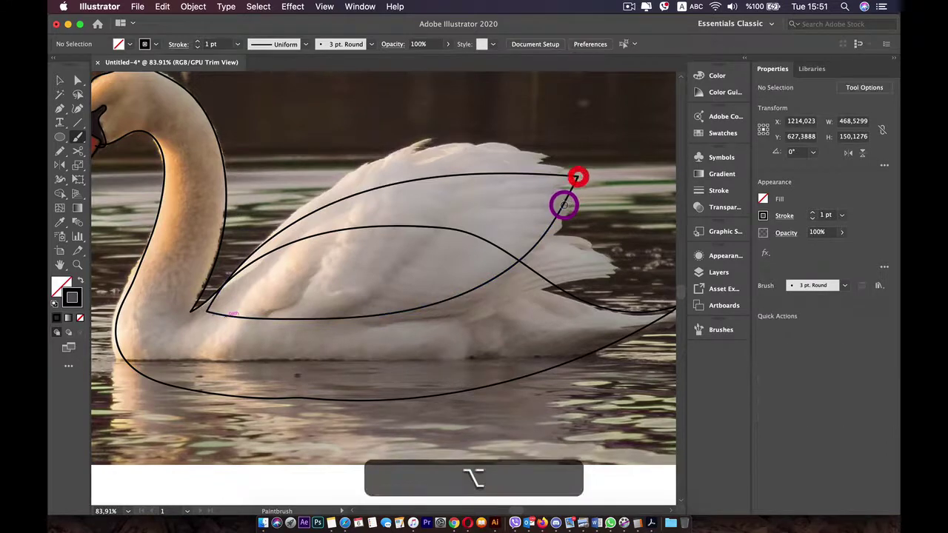
scroll(557, 320, "down", 2)
scroll(557, 320, "down", 1)
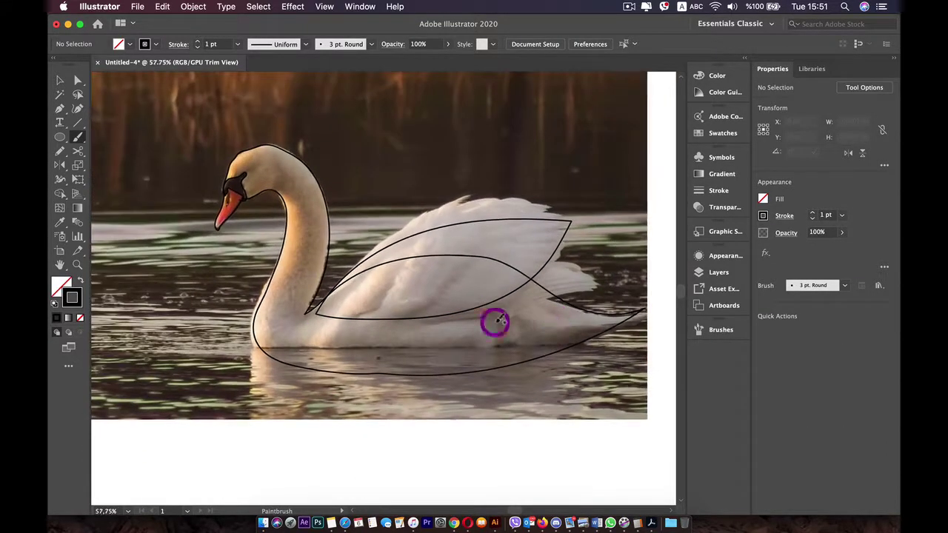
key("alt")
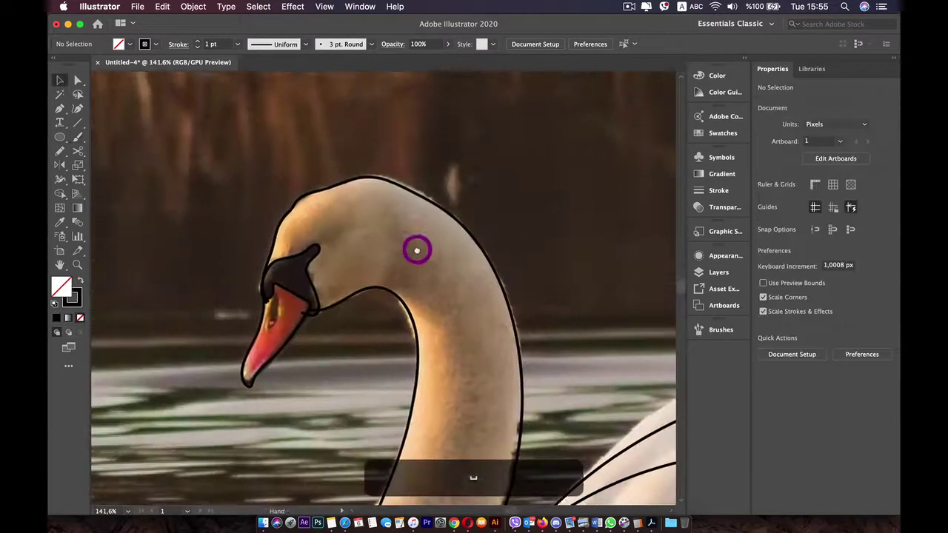
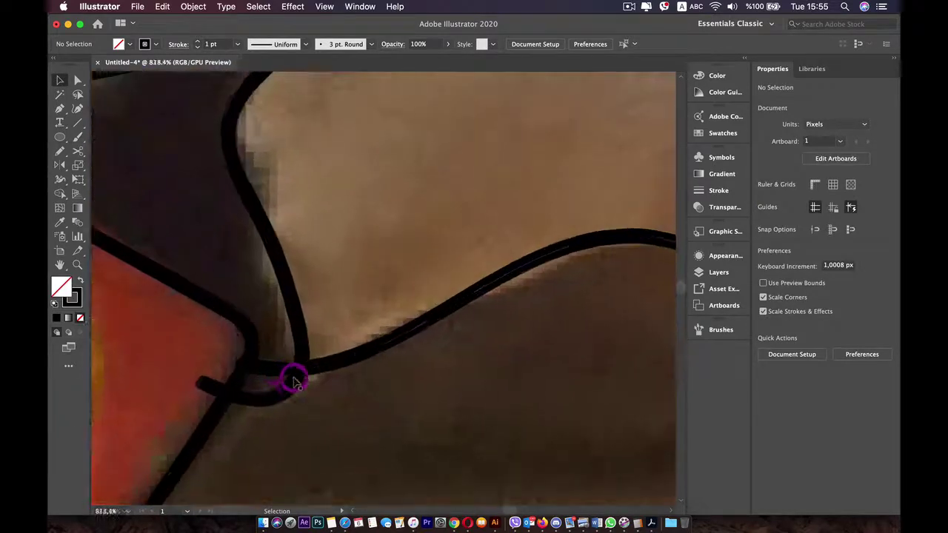
Select the head and neck outline and repaint its forehead and crown as one smooth, rounded curve with the Paintbrush
left_click(262, 368)
scroll(288, 354, "down", 2)
scroll(287, 354, "down", 3)
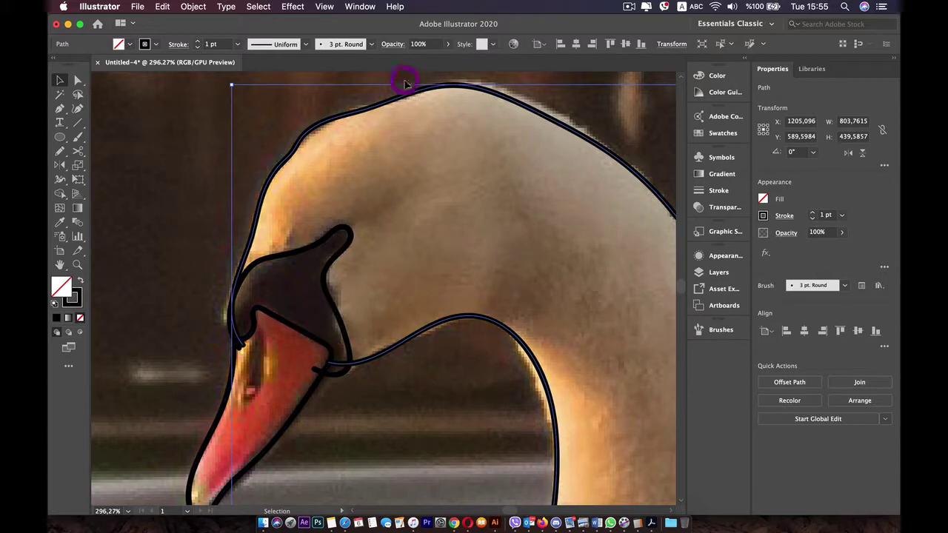
scroll(392, 121, "up", 2)
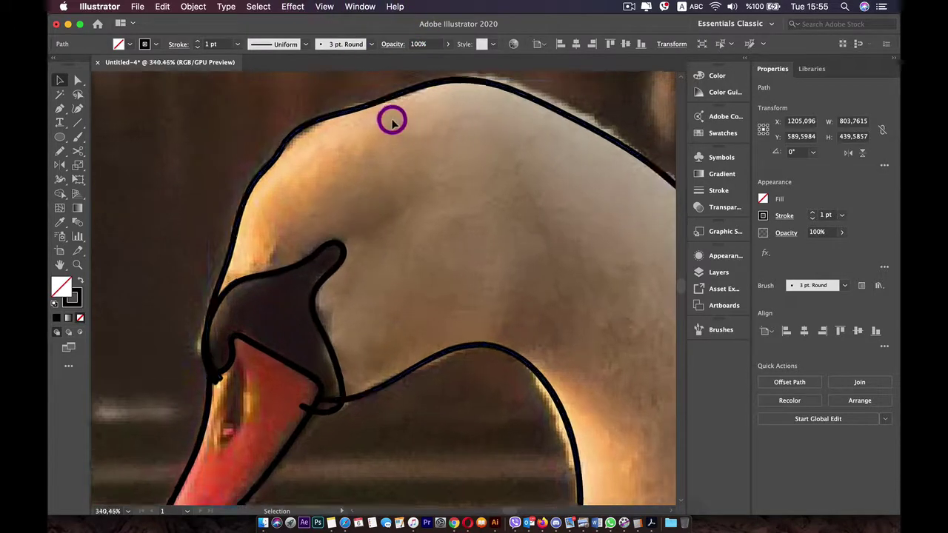
left_click_drag(392, 121, 360, 267)
scroll(365, 268, "down", 5)
left_click(410, 430)
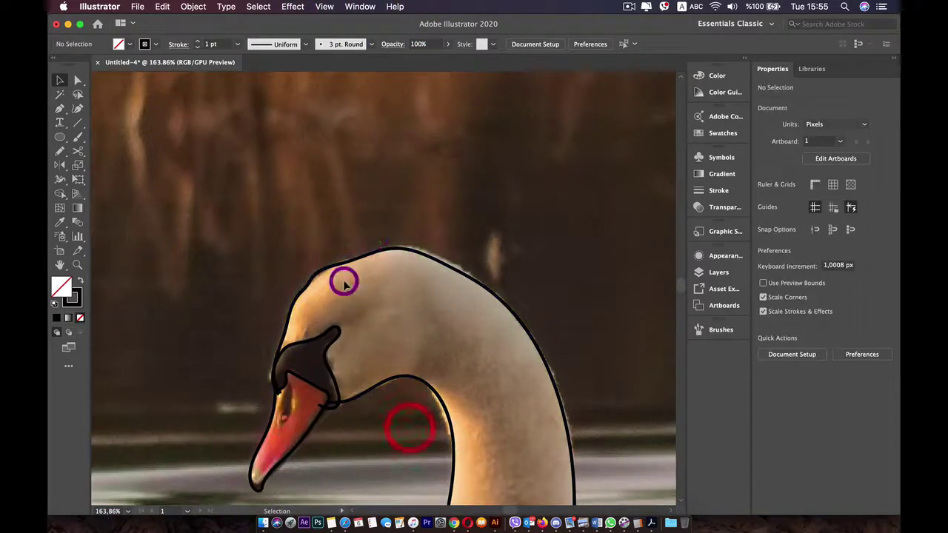
scroll(324, 260, "up", 2)
left_click(325, 276)
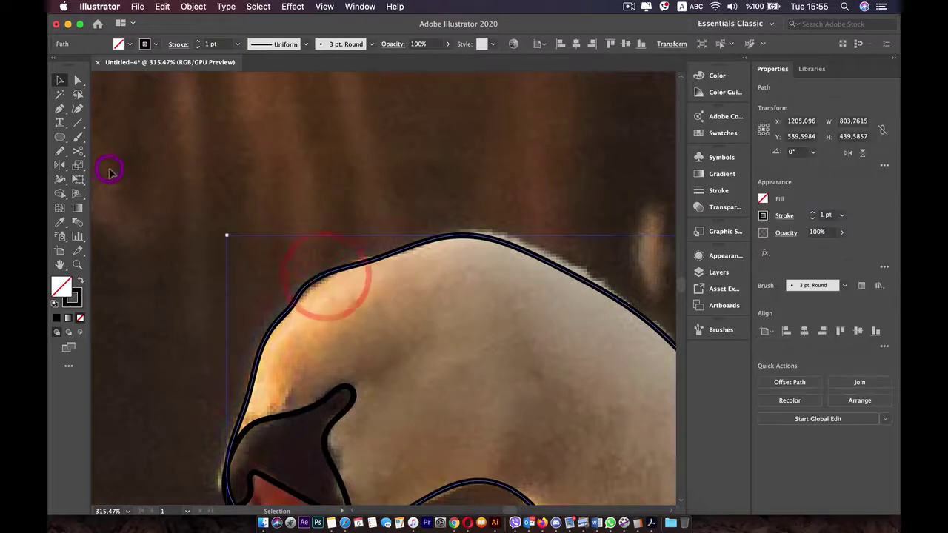
left_click(72, 140)
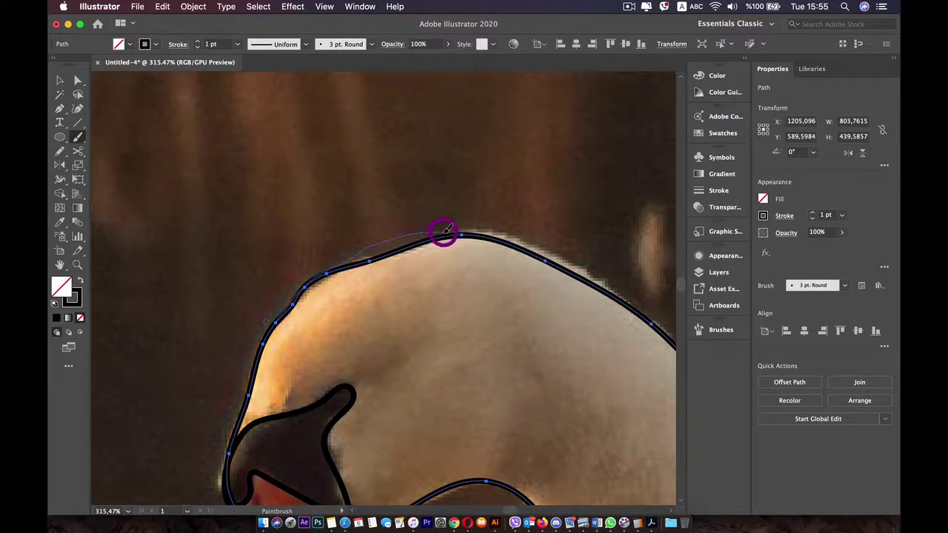
left_click(485, 239)
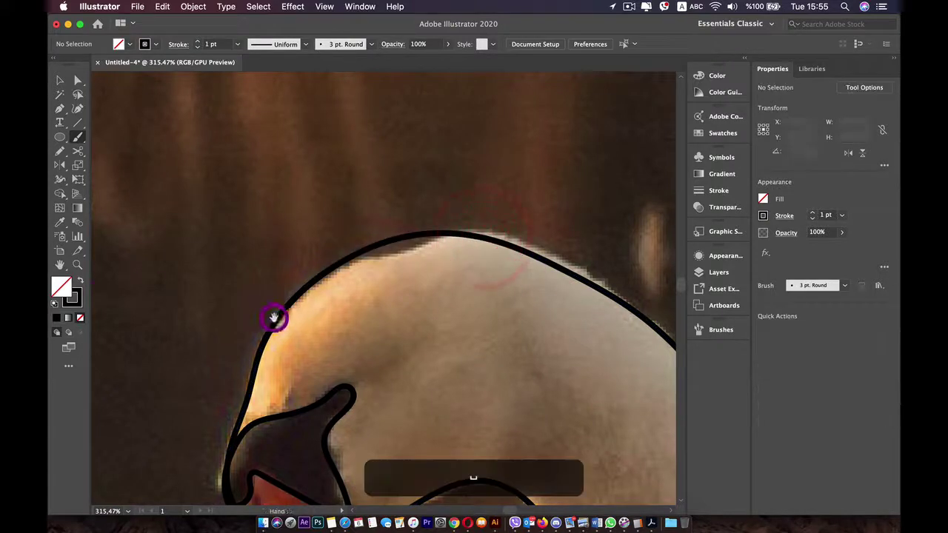
Paint a short curve across the lower end of the beak with the Paintbrush, separating the beak tip from the red part
left_click_drag(275, 317, 218, 184)
left_click_drag(281, 289, 346, 158)
key("v")
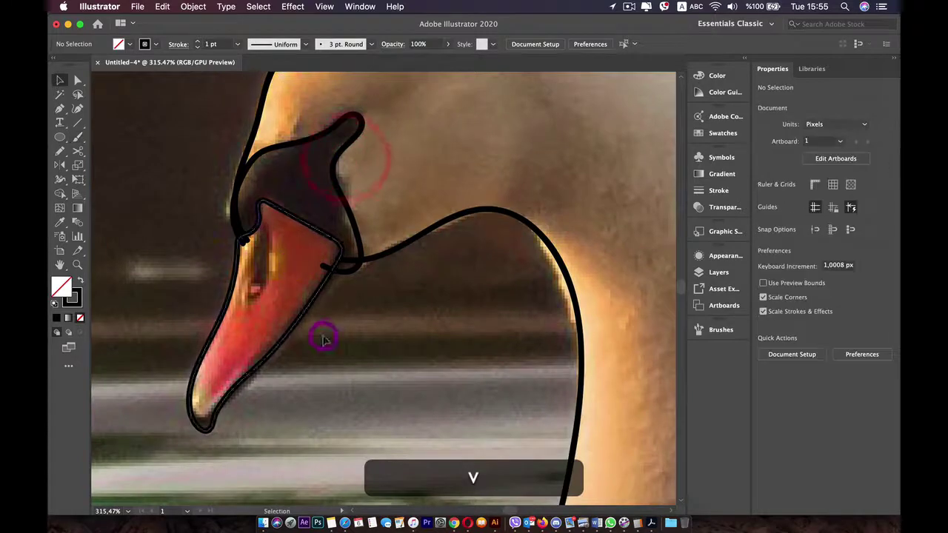
left_click(324, 338)
scroll(363, 264, "up", 5)
left_click(371, 250)
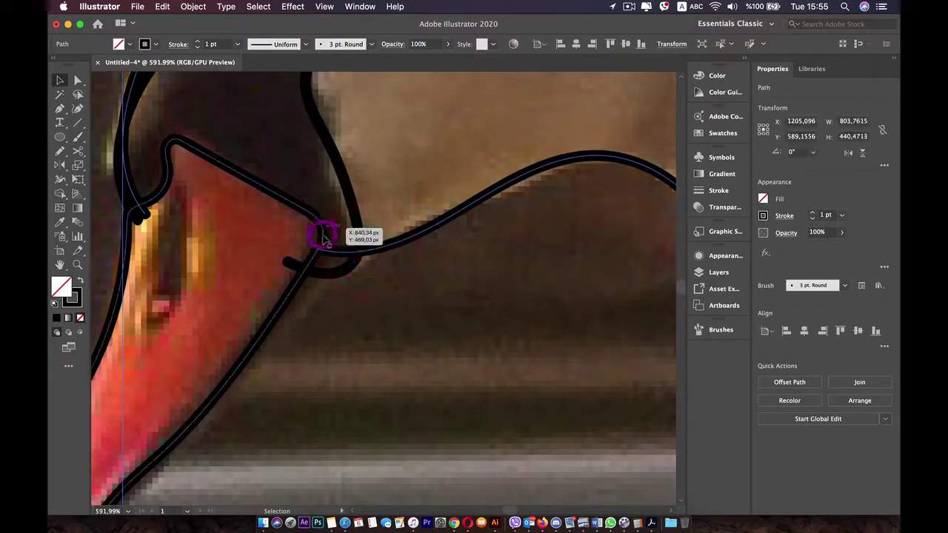
scroll(322, 233, "down", 3)
left_click_drag(197, 346, 180, 229)
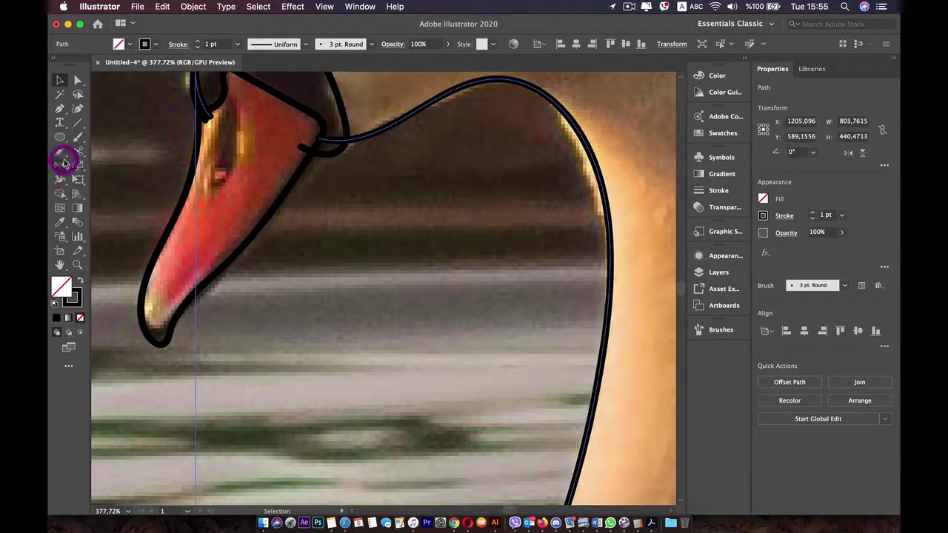
left_click(74, 146)
mouse_move(148, 238)
left_mouse_down()
mouse_move(148, 274)
mouse_move(183, 318)
left_mouse_up()
scroll(222, 251, "up", 5)
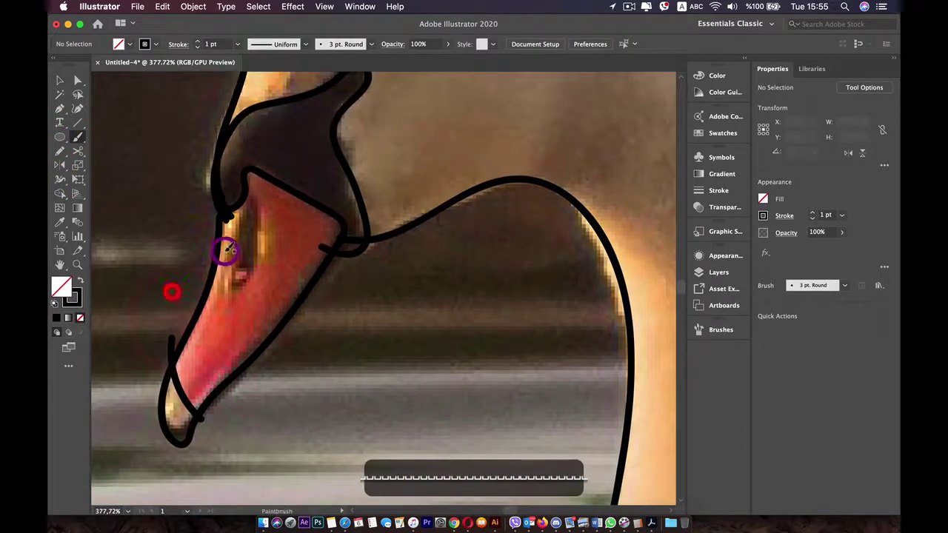
mouse_move(268, 166)
left_mouse_down()
mouse_move(234, 252)
mouse_move(239, 334)
left_mouse_up()
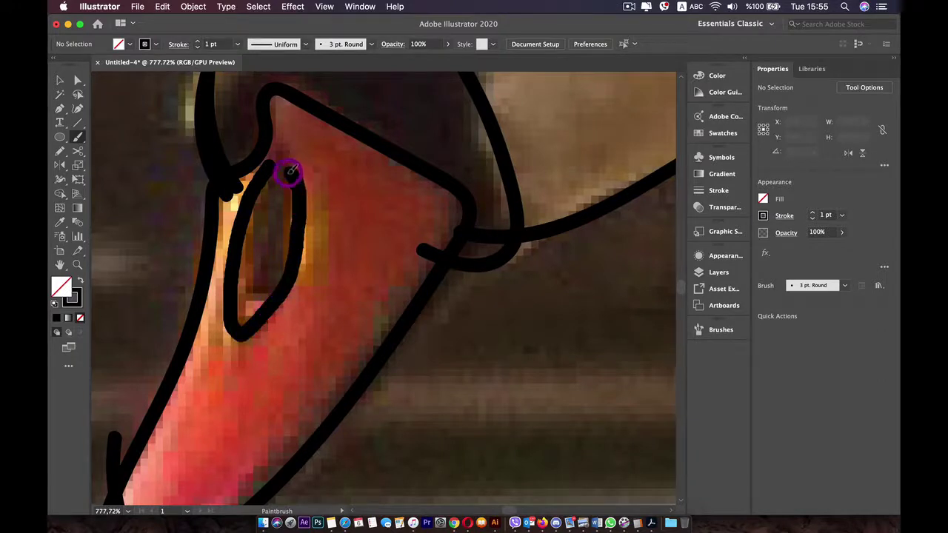
left_click_drag(288, 173, 279, 169)
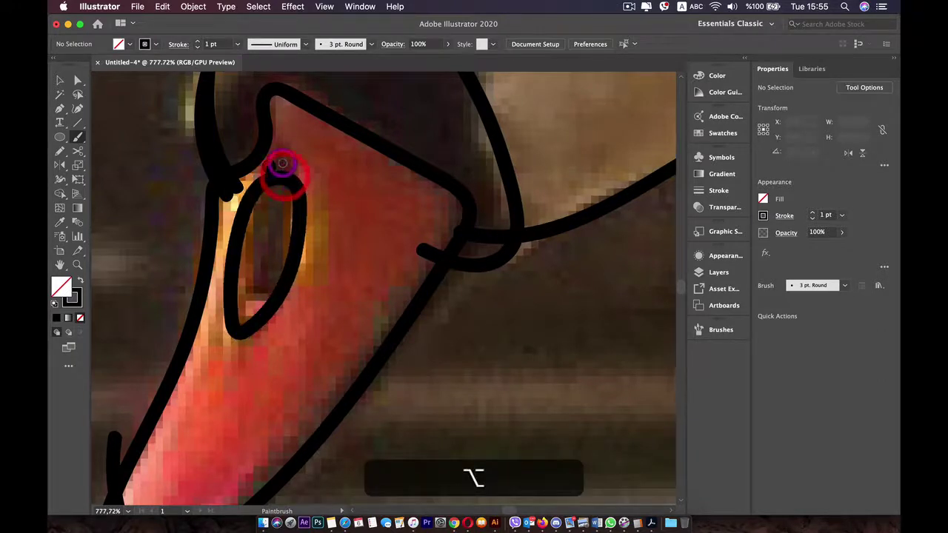
key("super+z")
key("super+z")
key("super+z")
key("super+z")
key("super+z")
key("super+z")
key("super+z")
key("super+z")
key("super+z")
key("super+z")
key("super+z")
key("super+z")
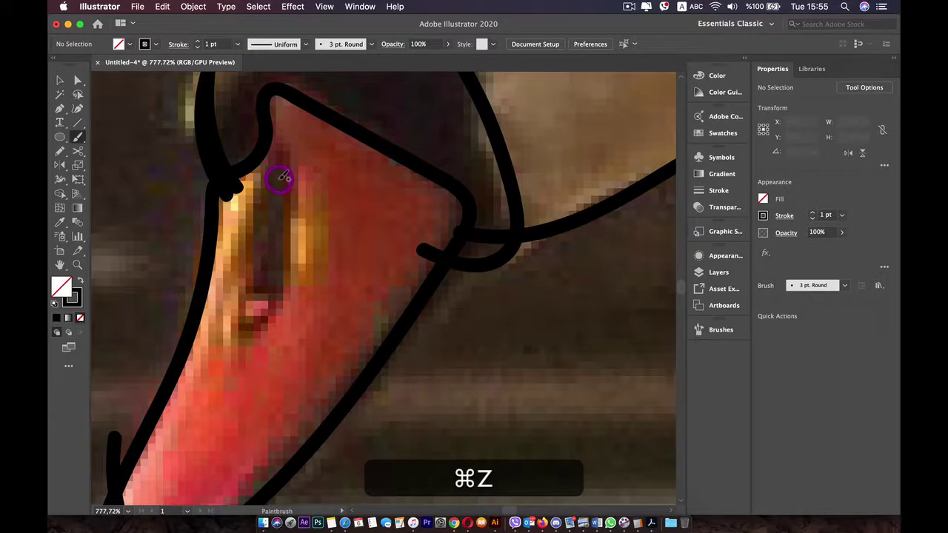
mouse_move(259, 185)
left_mouse_down()
mouse_move(222, 271)
mouse_move(222, 323)
mouse_move(250, 318)
left_mouse_up()
key("super+z")
key("super+z")
key("super+z")
key("super+z")
key("super+z")
key("super+z")
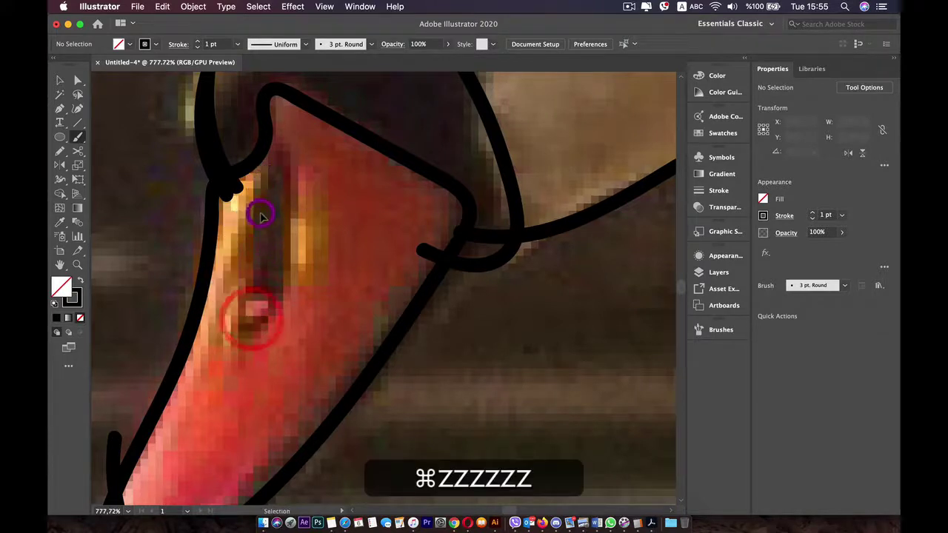
Outline the nostril on the upper beak as a closed, elongated oval with the Paintbrush
mouse_move(255, 180)
left_mouse_down()
mouse_move(226, 320)
mouse_move(246, 333)
left_mouse_up()
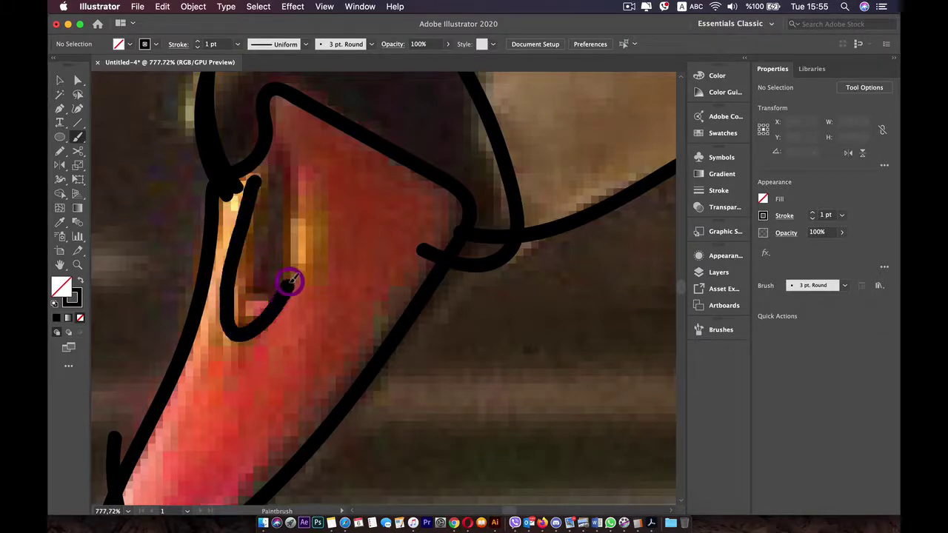
key("alt")
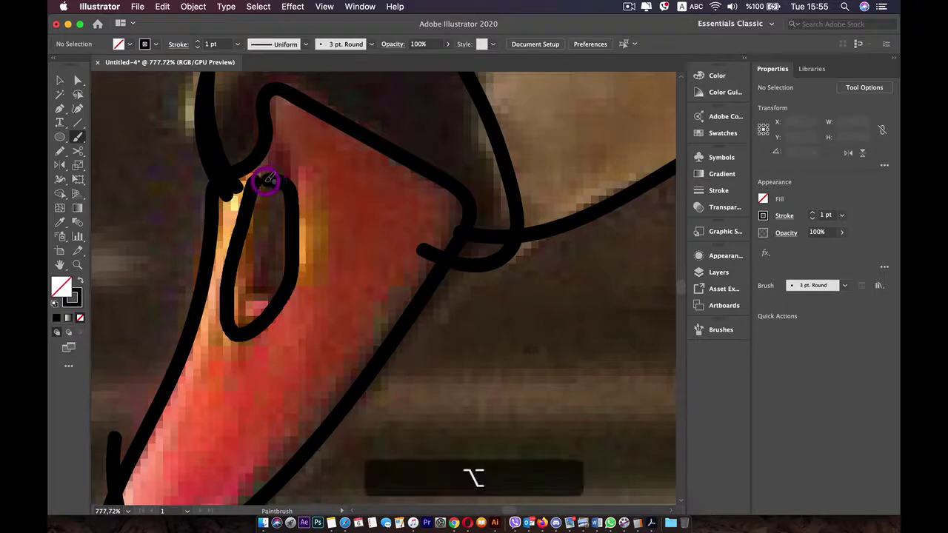
scroll(289, 230, "down", 6)
Select all the swan outlines, then use Shape Builder to unite the overlapping wing regions and form the neck and body shape
left_click_drag(313, 170, 168, 253)
scroll(190, 250, "down", 5)
key("v")
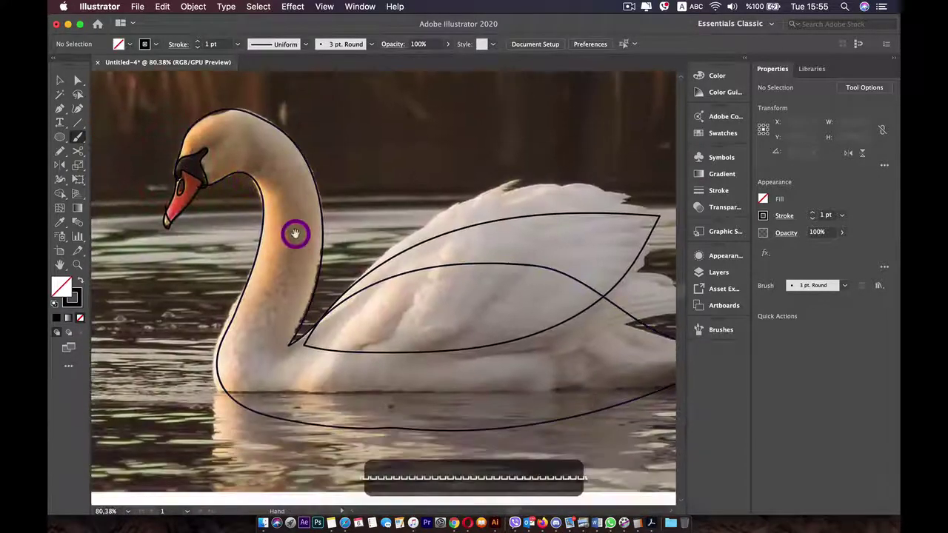
left_click(303, 243)
left_click_drag(163, 115, 659, 487)
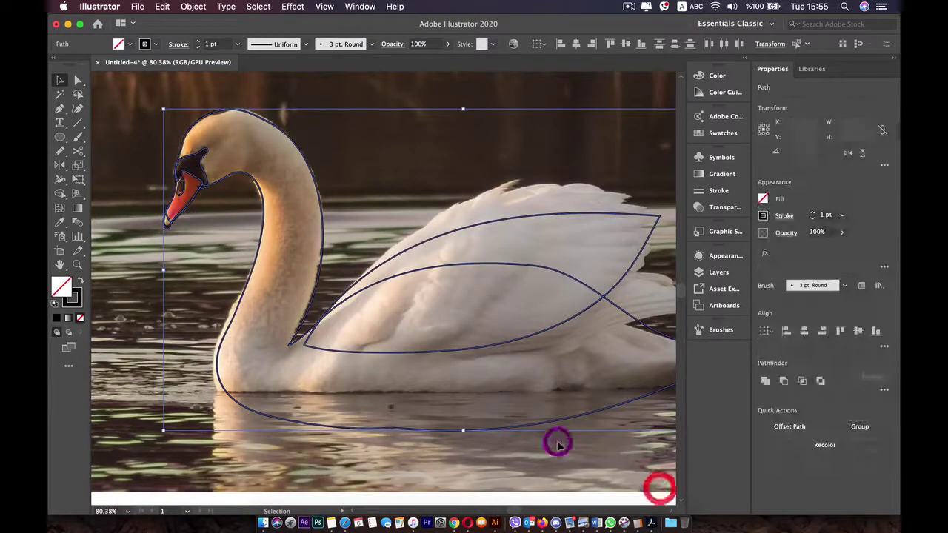
left_click(61, 195)
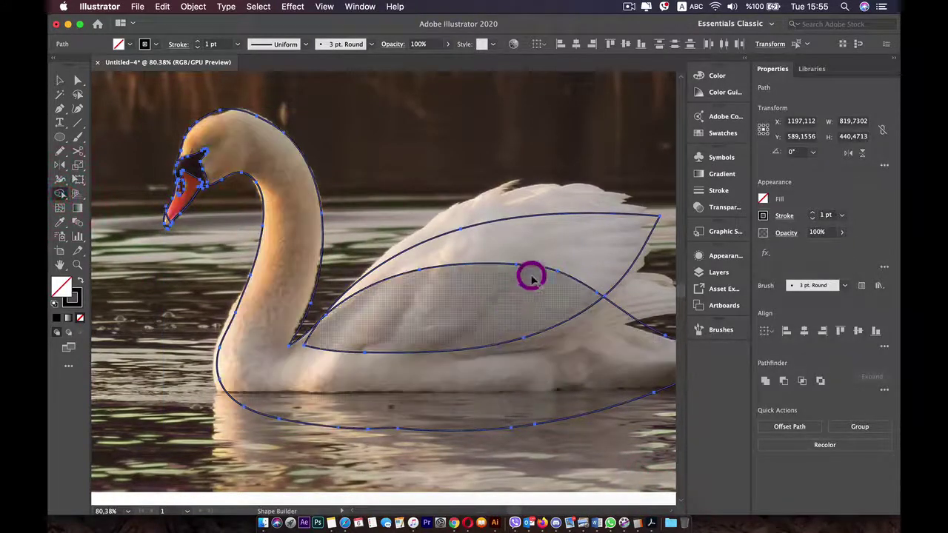
left_click(476, 305)
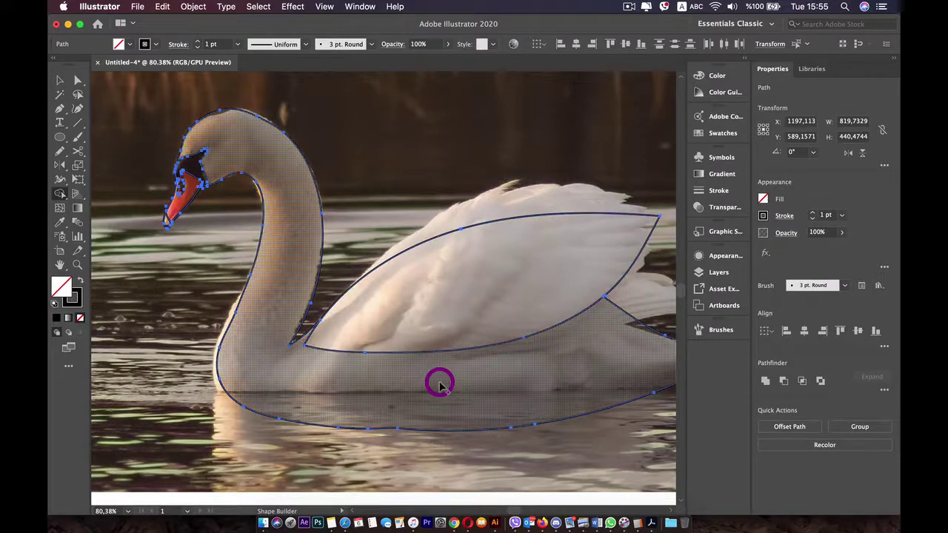
left_click(438, 383)
Form separate shapes from the red beak area, the beak tip and the nostril with Shape Builder
scroll(181, 195, "up", 4)
scroll(177, 191, "up", 5)
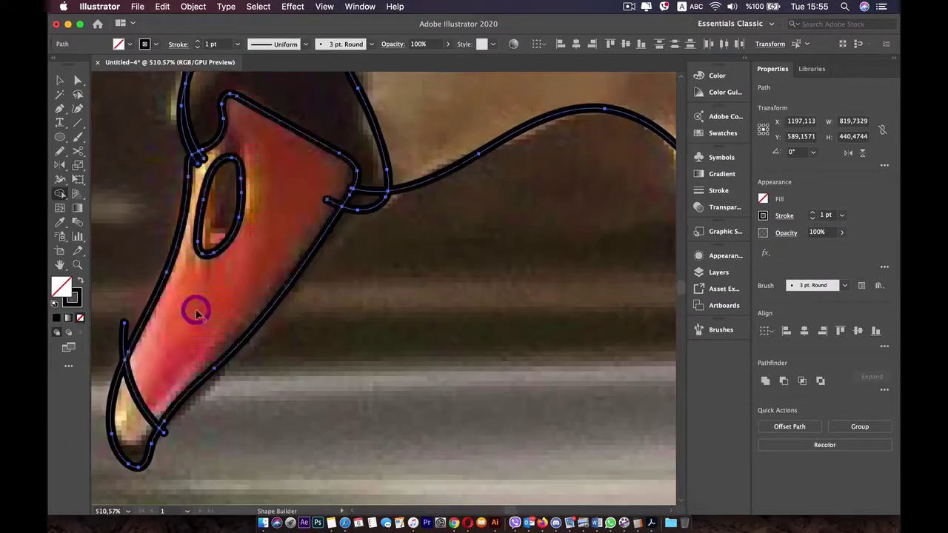
left_click(197, 311)
left_click(137, 419)
mouse_move(137, 418)
left_mouse_down()
mouse_move(261, 246)
mouse_move(310, 208)
left_mouse_up()
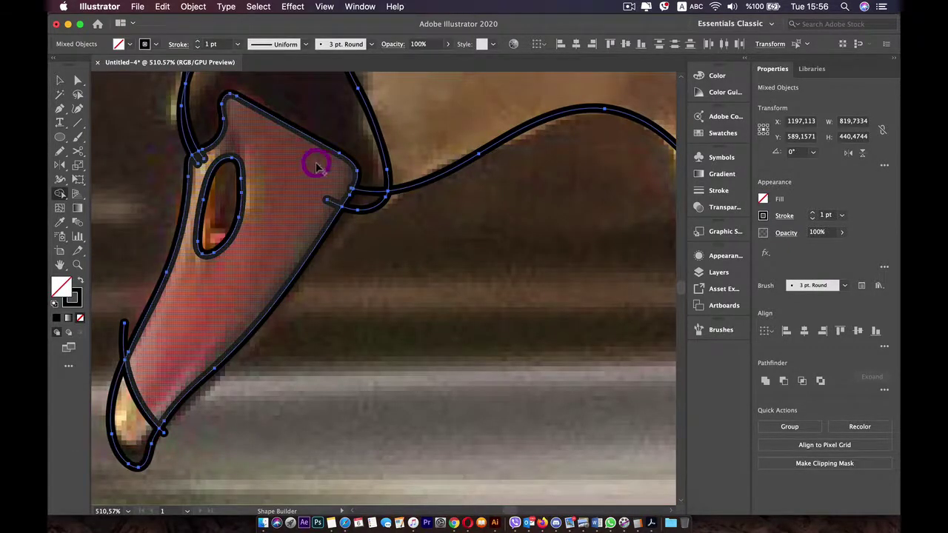
left_click(218, 197)
Form the dark face patch above the red beak as its own shape with Shape Builder, including its lower corner
key("space")
left_click_drag(296, 168, 305, 263)
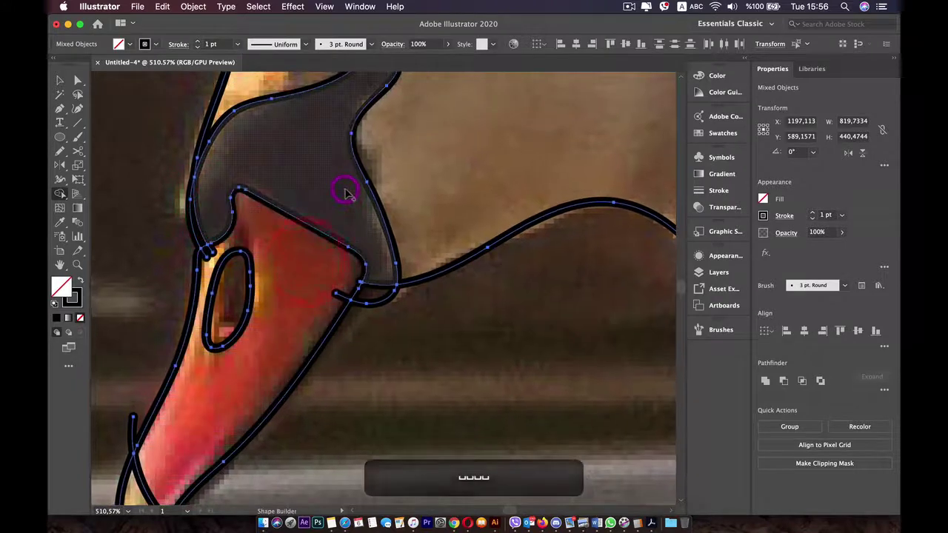
left_click(374, 289)
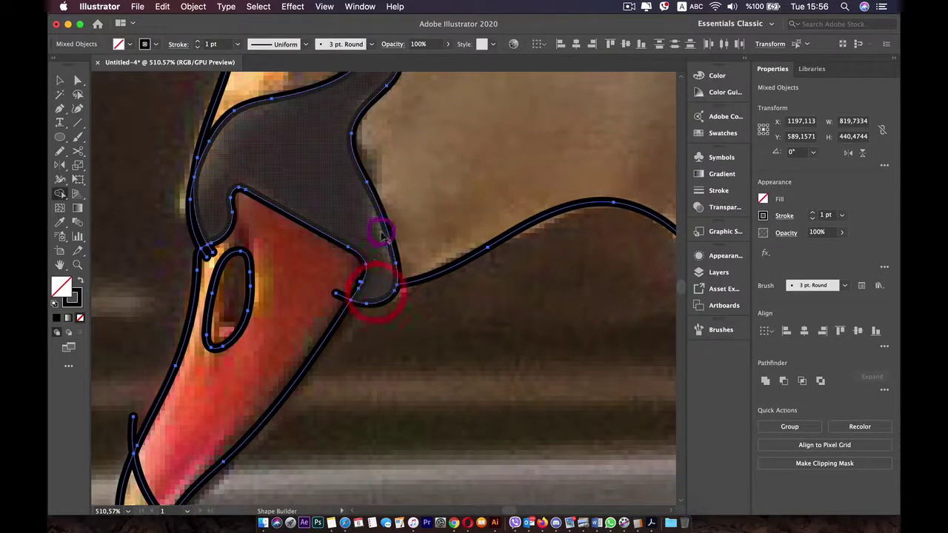
left_click(199, 233)
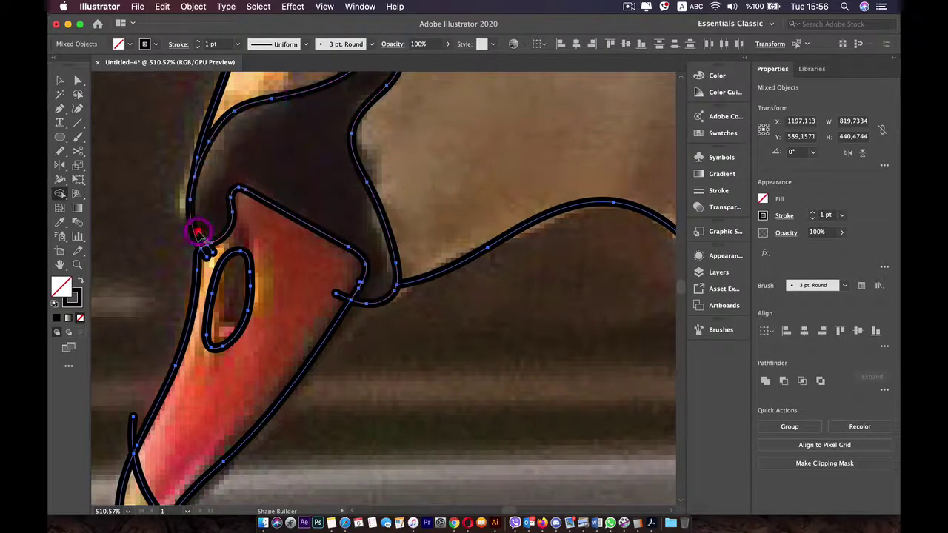
Remove the stray line ends at the red beak's rear corner, above the nostril and at the upper end of the beak-tip curve with Shape Builder
scroll(242, 178, "down", 3)
key("space")
left_click_drag(282, 148, 271, 167)
scroll(278, 268, "up", 3)
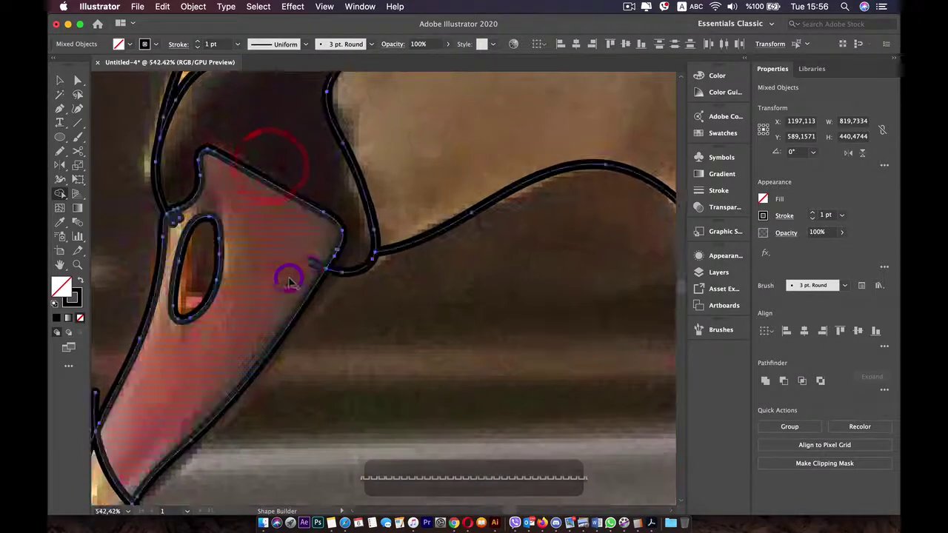
left_click(312, 263)
key("super")
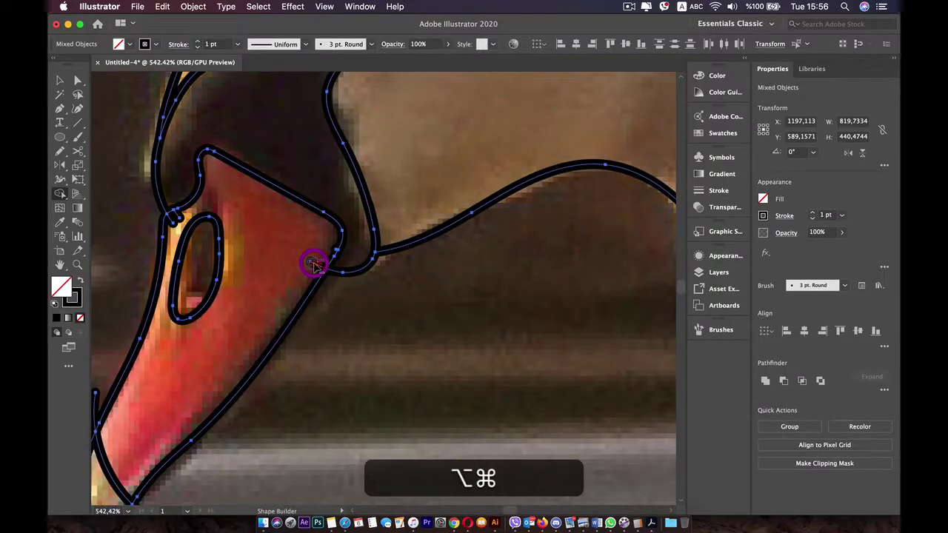
left_click(314, 264, "alt")
left_click(173, 222, "alt")
left_click(179, 218, "alt")
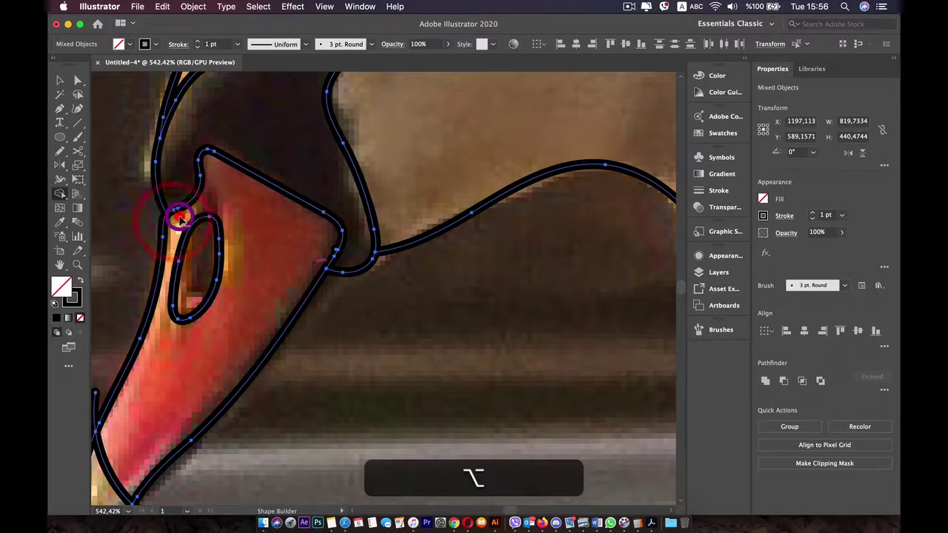
left_click(95, 404, "alt")
Remove the stray line end at the lower end of the beak-tip curve with Shape Builder
key("space")
left_click_drag(221, 363, 272, 239)
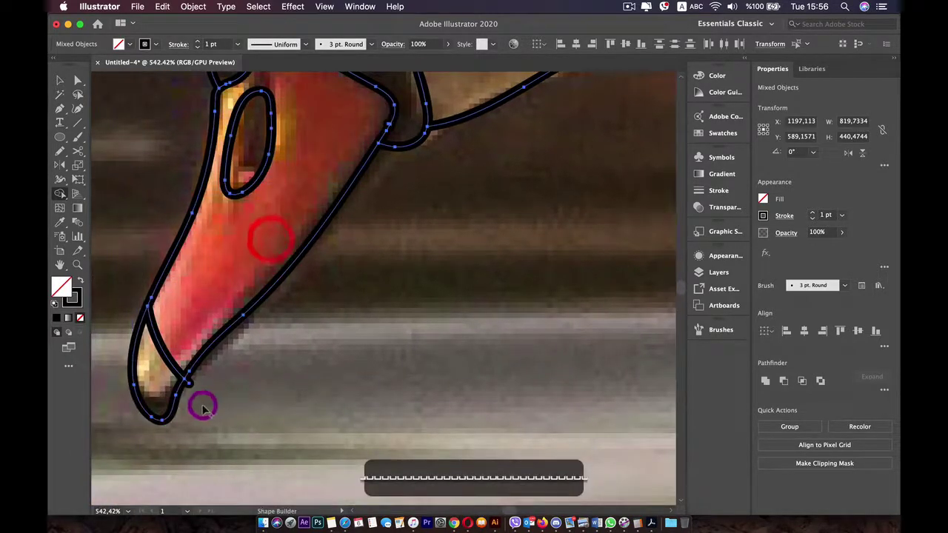
left_click(189, 383, "alt")
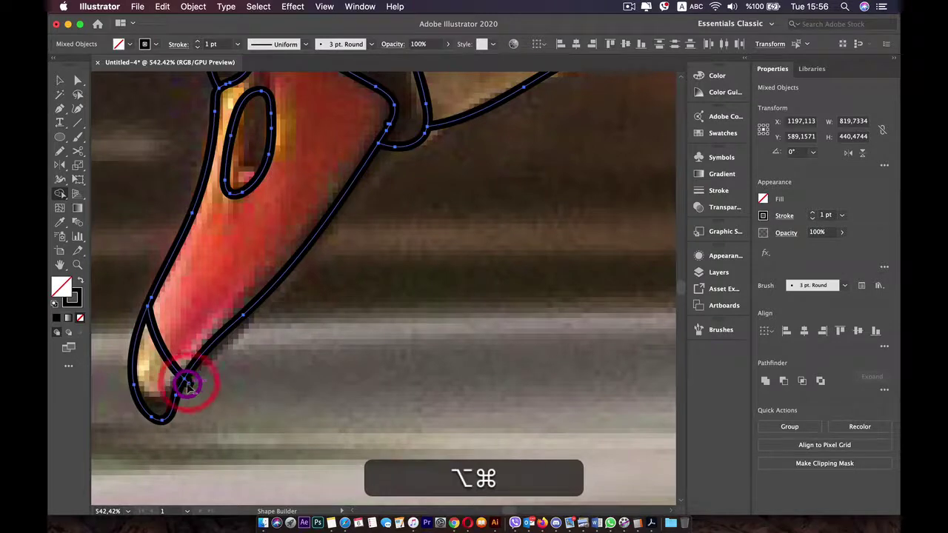
left_click(189, 385, "alt")
left_click(188, 383, "alt")
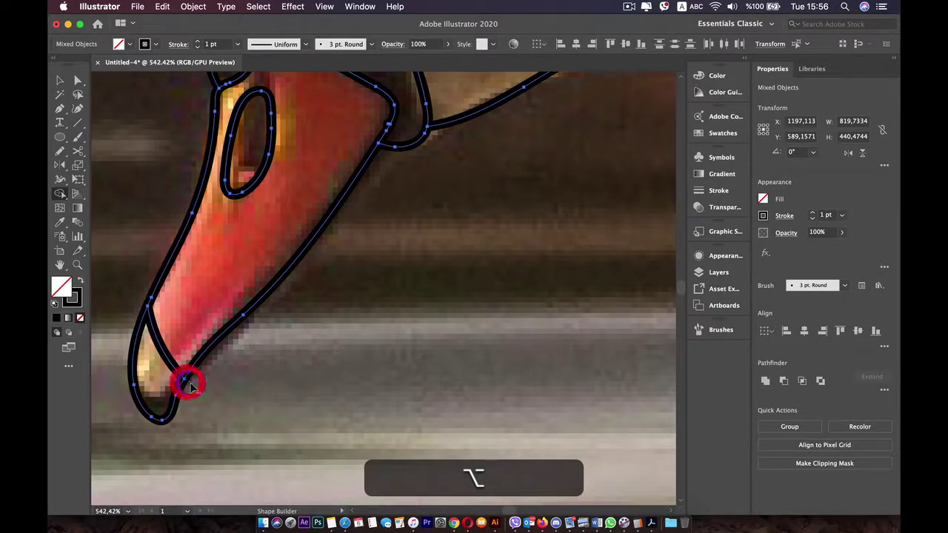
Inspect the remaining swan outlines for leftover stray ends, finishing with the whole swan in view
scroll(292, 386, "down", 6)
key("space")
left_click_drag(367, 328, 269, 185)
left_click_drag(341, 340, 277, 188)
left_click_drag(370, 313, 244, 324)
left_click_drag(382, 284, 133, 466)
left_click_drag(237, 359, 220, 186)
left_click_drag(344, 276, 375, 296)
scroll(246, 214, "down", 6)
key("space")
scroll(266, 259, "up", 2)
Undo the accidental shift of the swan outlines and deselect them
key("v")
left_click_drag(263, 388, 264, 385)
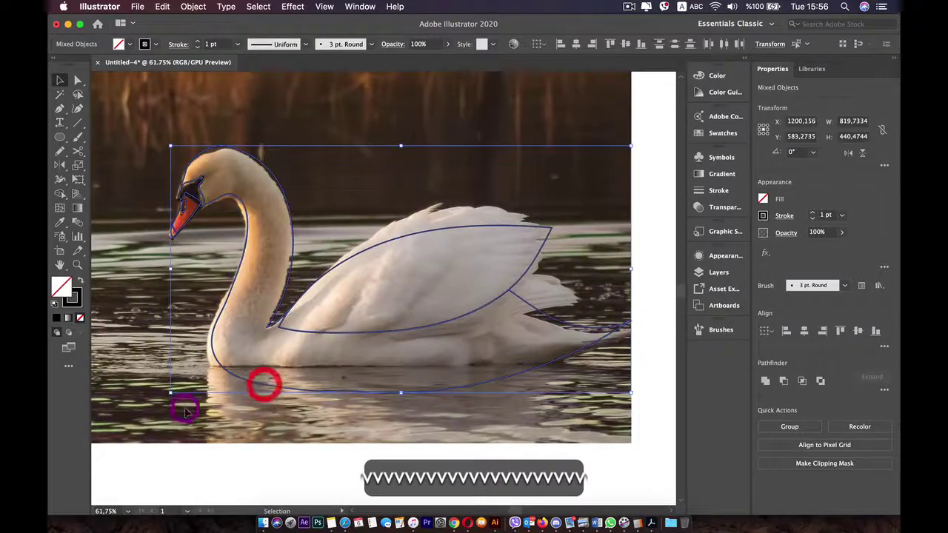
key("super+z")
left_click(291, 433)
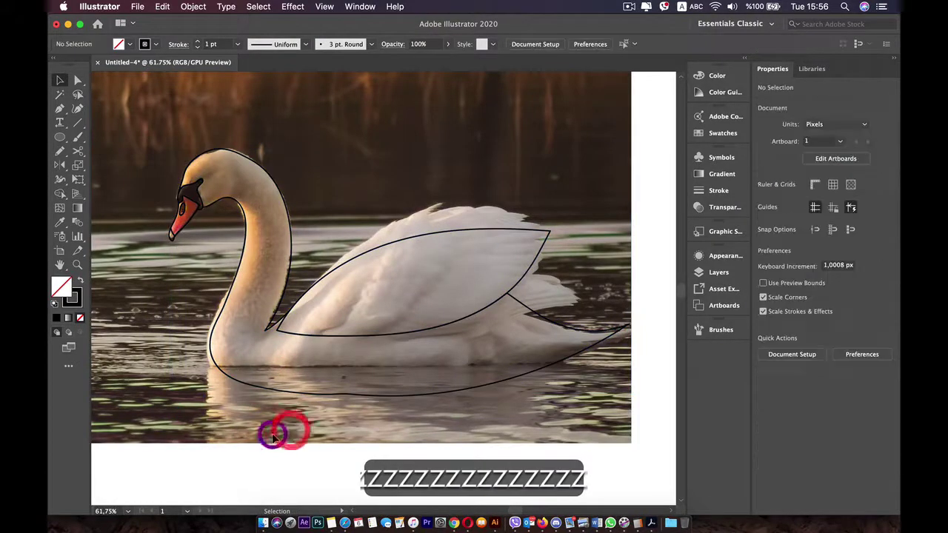
Fill the wing shape with the default white-to-black linear gradient
left_click(393, 246)
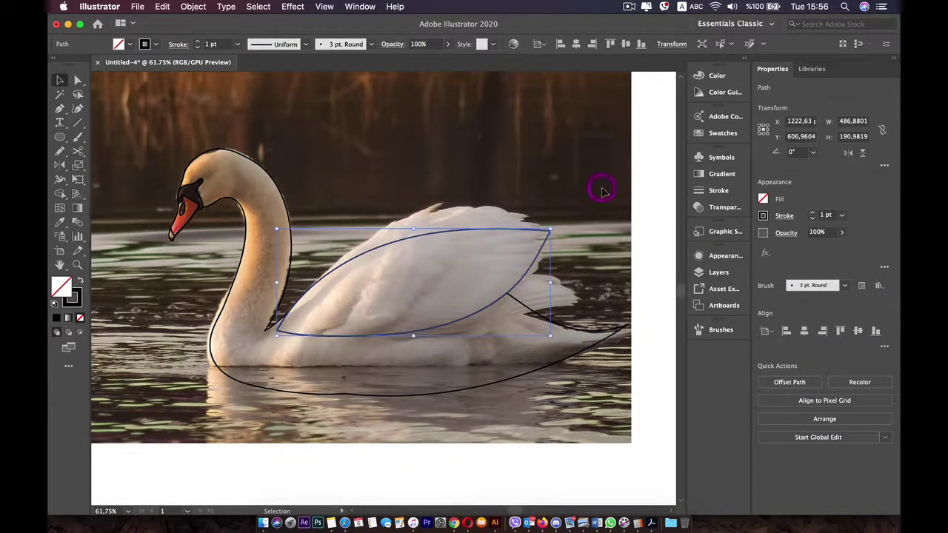
left_click(722, 178)
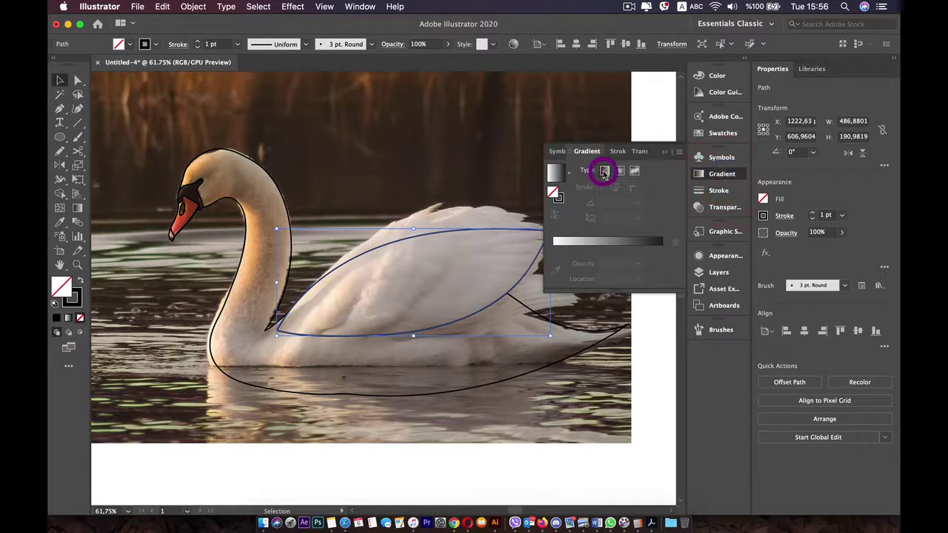
left_click(584, 241)
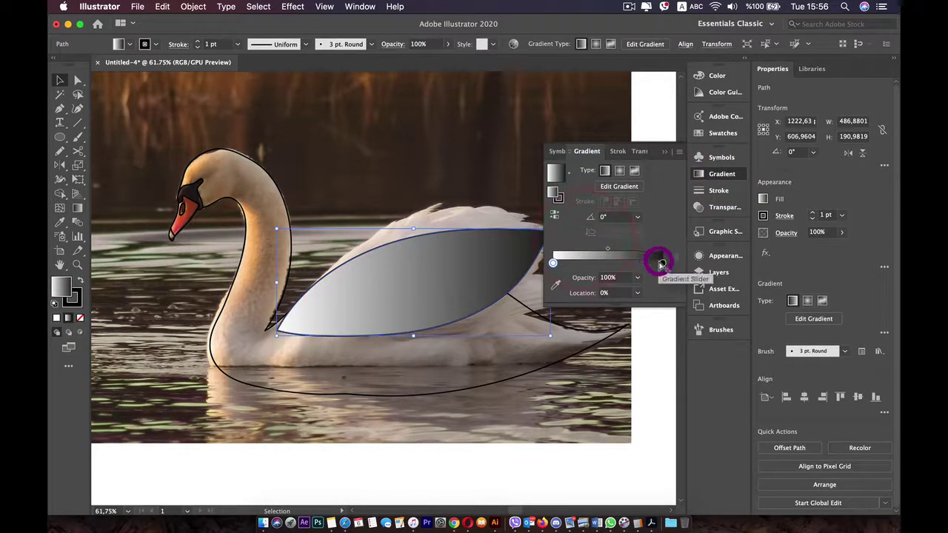
Set the end stop of the wing's gradient to the warm yellow FFD055
double_click(663, 265)
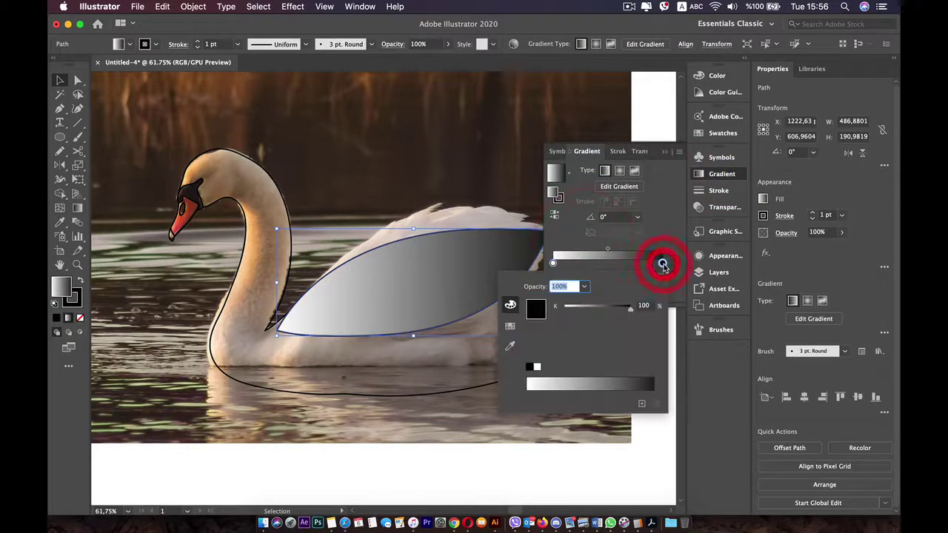
left_click(511, 324)
left_click(619, 301)
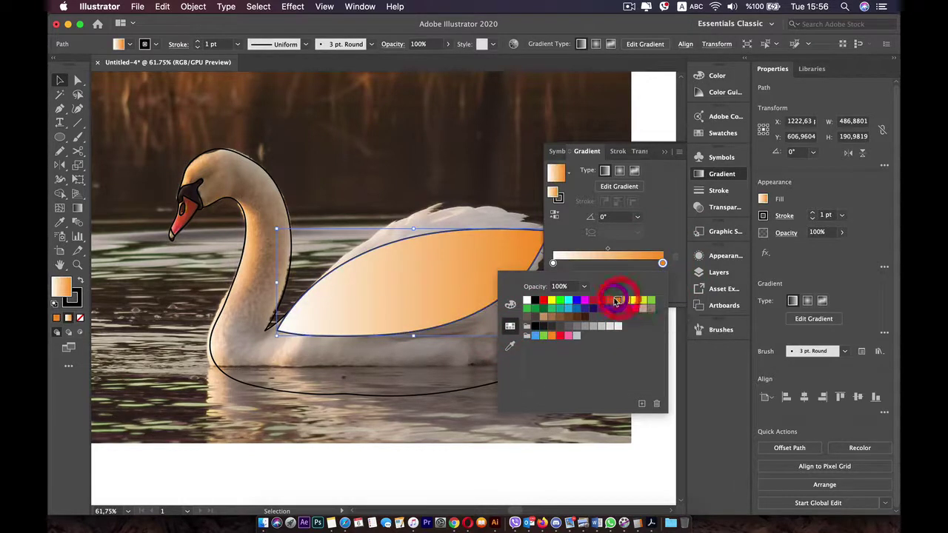
left_click(611, 301)
left_click(511, 305)
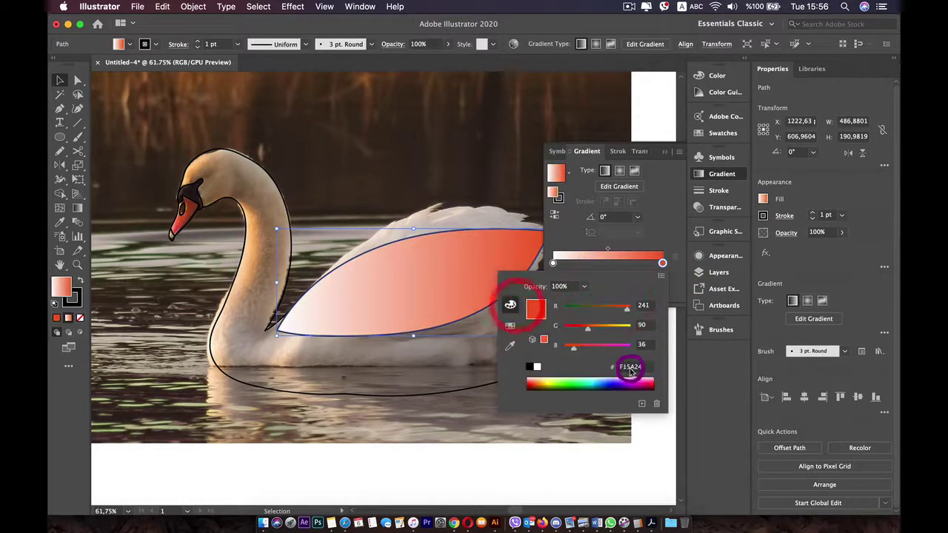
left_click_drag(628, 379, 541, 380)
left_click(552, 261)
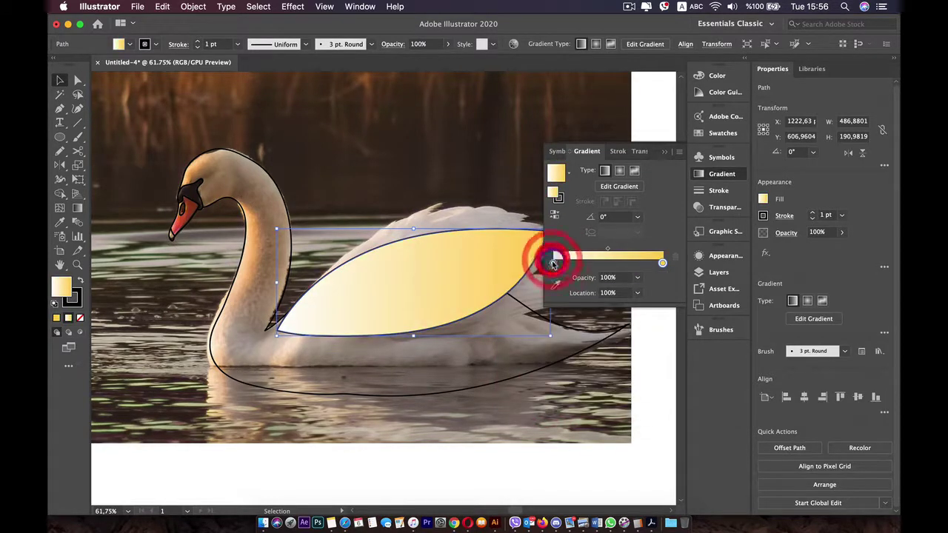
Set the start stop of the wing's gradient to the pinkish red FF3F45
double_click(553, 263)
left_click(511, 326)
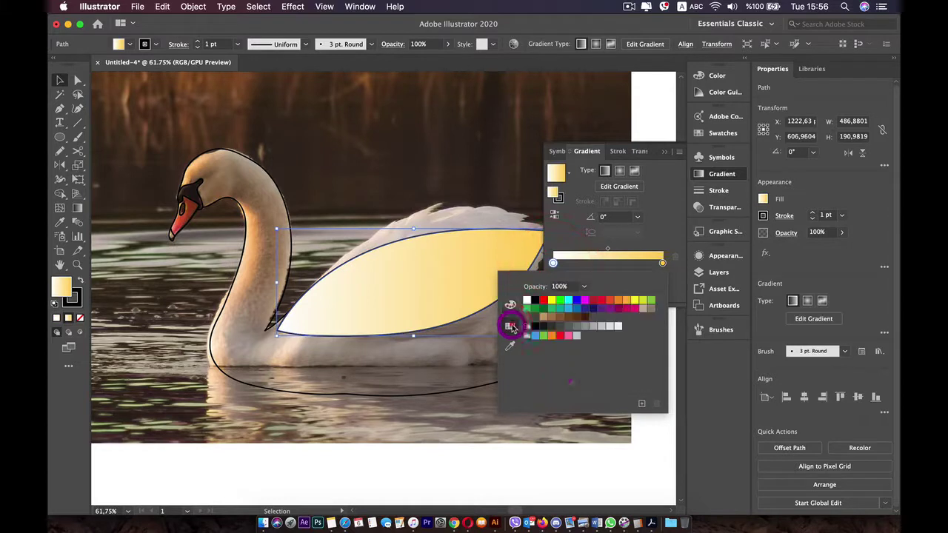
left_click(510, 304)
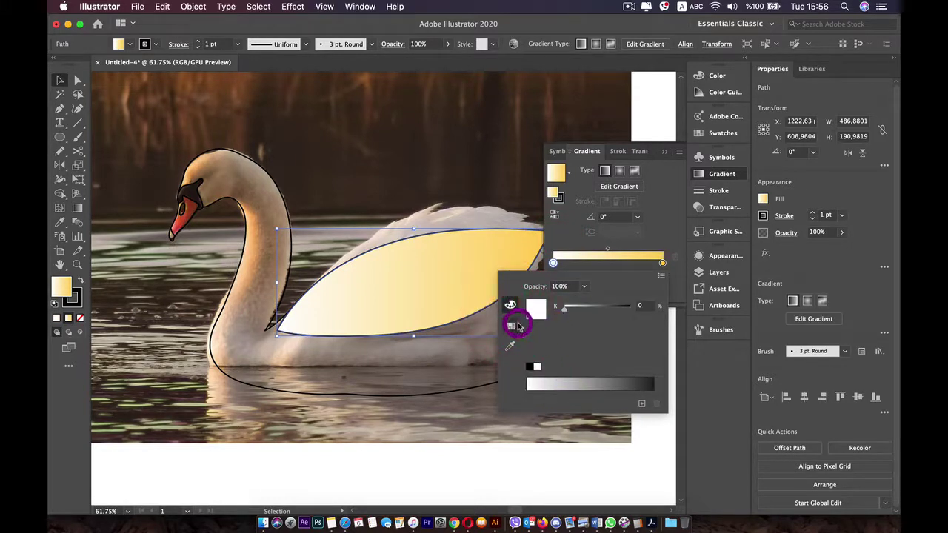
left_click(510, 329)
left_click(601, 301)
left_click(510, 304)
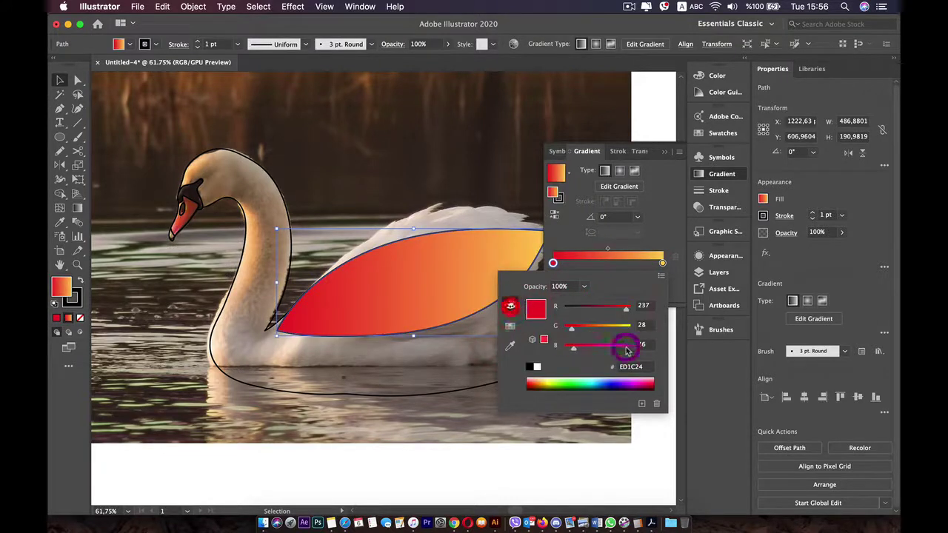
left_click(582, 378)
left_click_drag(582, 378, 654, 380)
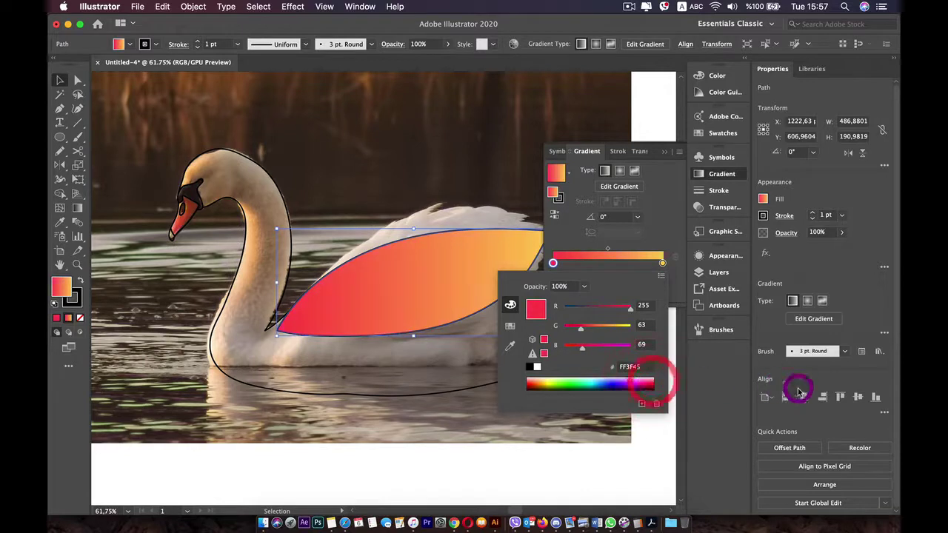
left_click(674, 236)
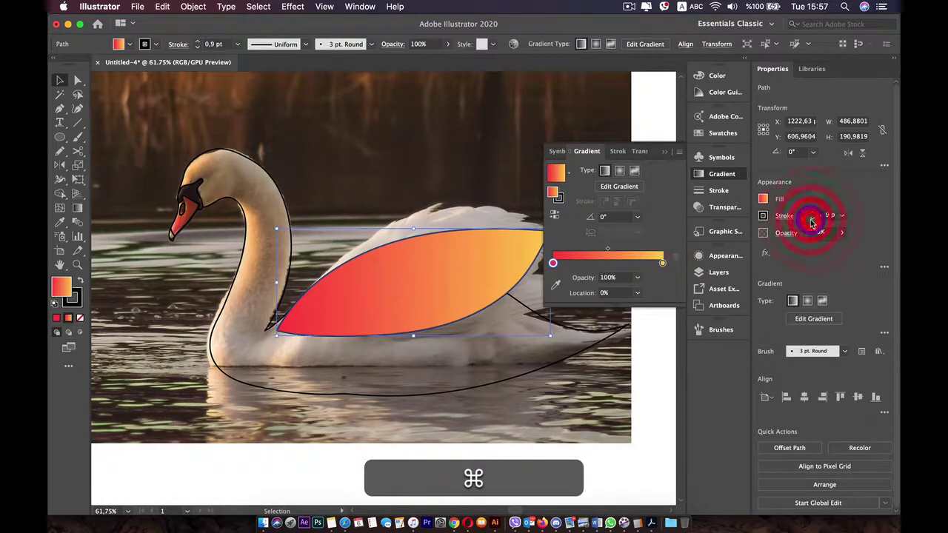
Select the neck and body shape and fill it with the wing's red-to-yellow linear gradient
left_click(382, 182, "super")
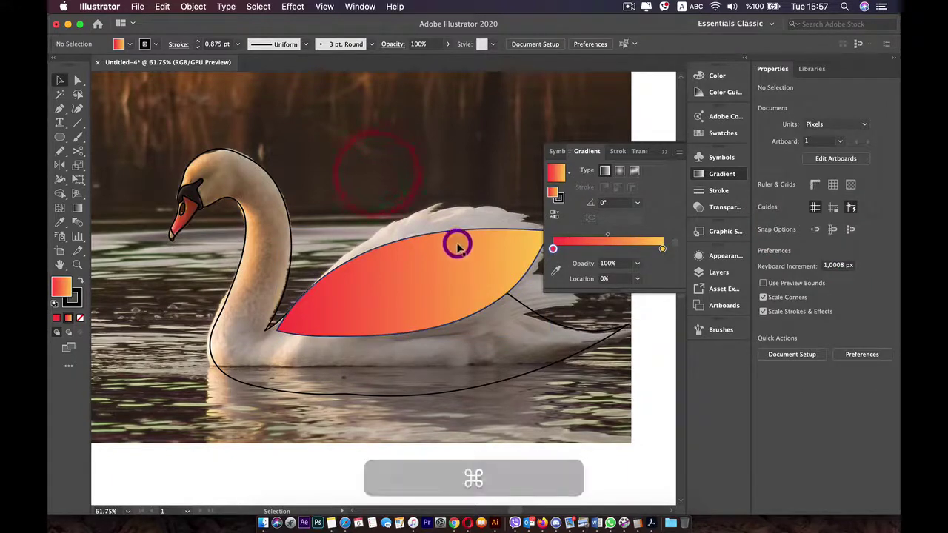
left_click_drag(455, 242, 365, 197)
left_click(338, 375)
left_click_drag(232, 298, 349, 311)
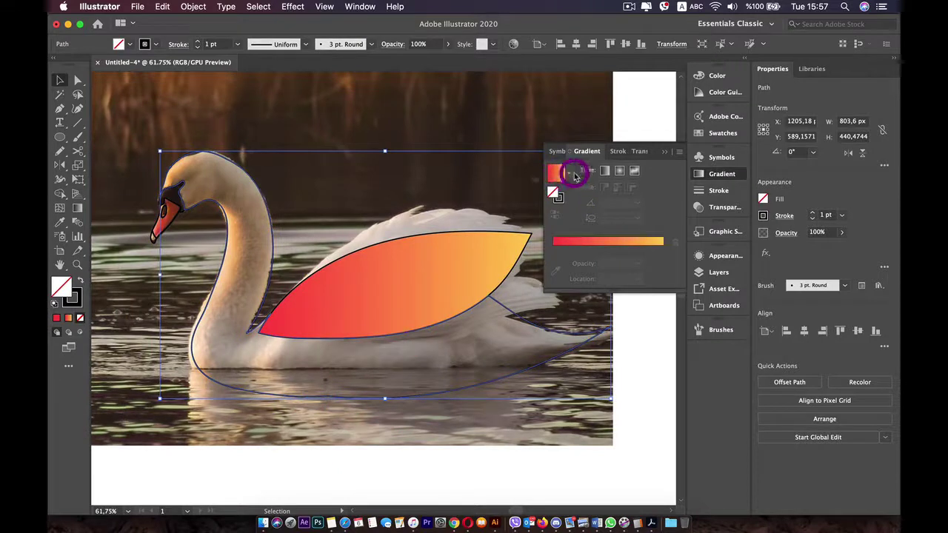
left_click(593, 238)
Change the end stop of the body's gradient to a medium gray swatch
double_click(663, 264)
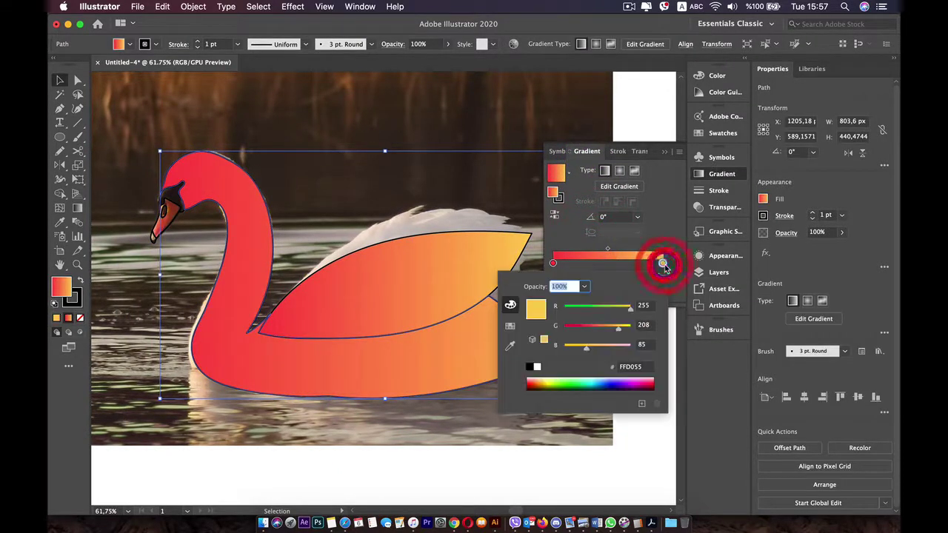
left_click(529, 370)
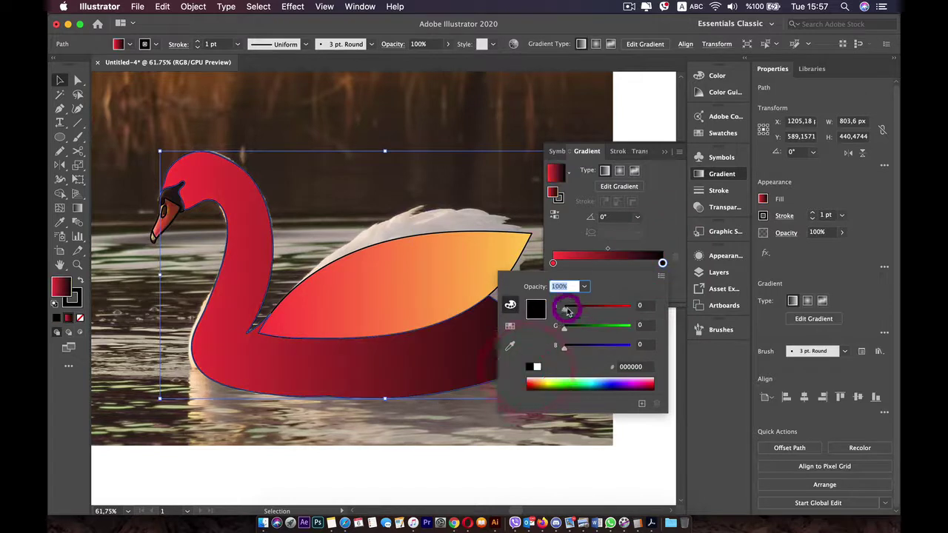
left_click(510, 326)
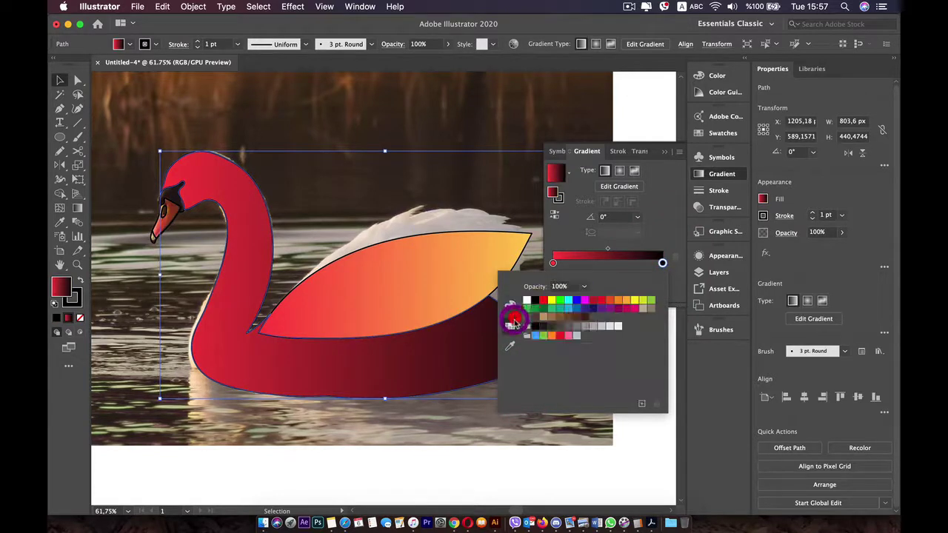
left_click(587, 326)
left_click(552, 263)
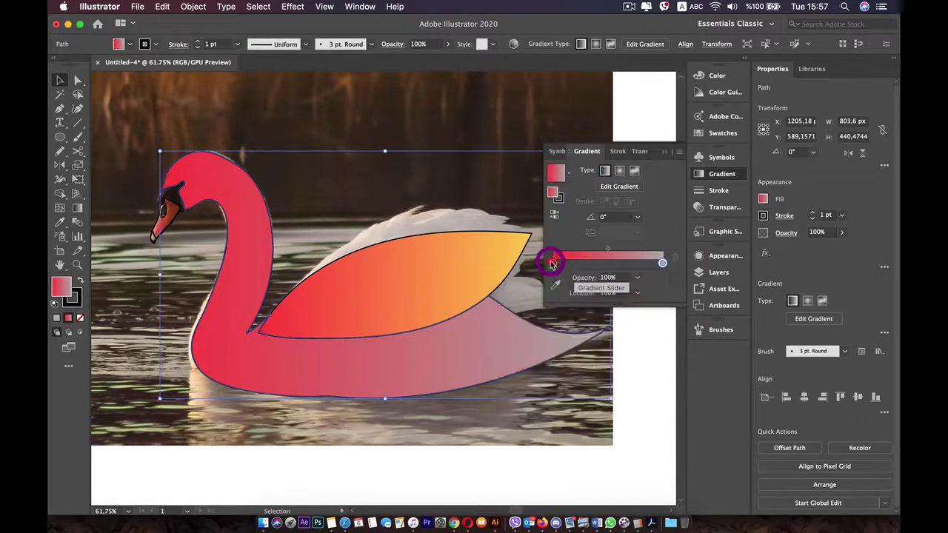
Change the start stop of the body's gradient to a light gray swatch and deselect the shape
double_click(551, 263)
left_click(603, 327)
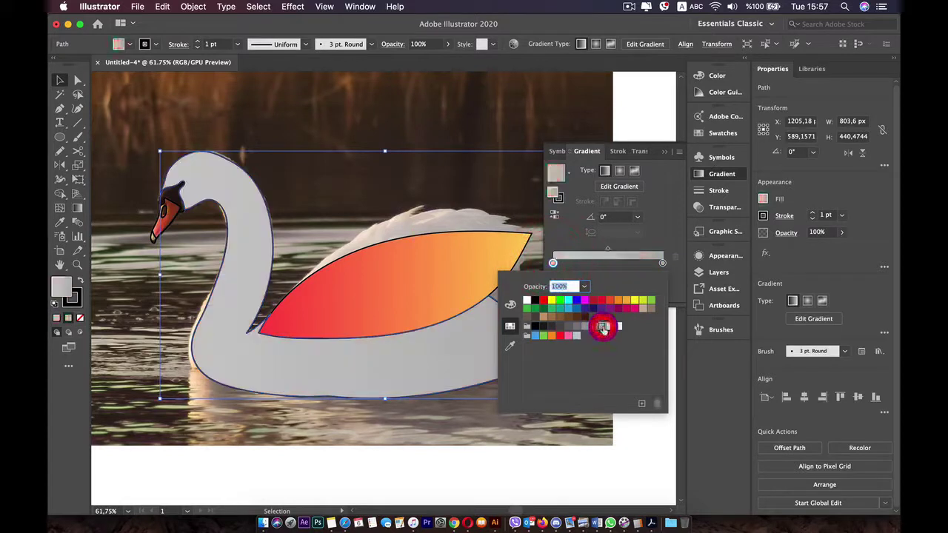
left_click(274, 217)
left_click(232, 133)
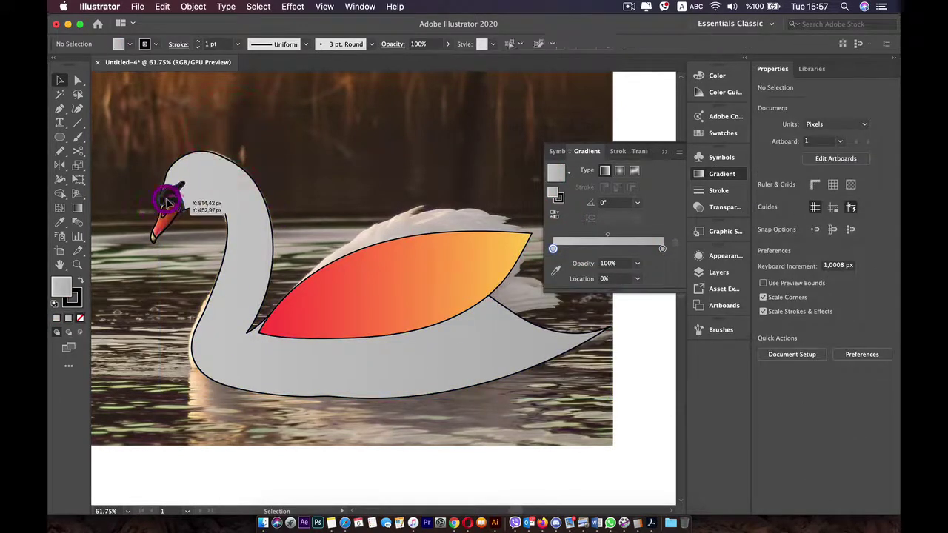
Fill the face patch with the gray linear gradient and set its end stop to the dark gray swatch R=51 G=51 B=51
left_click(168, 201)
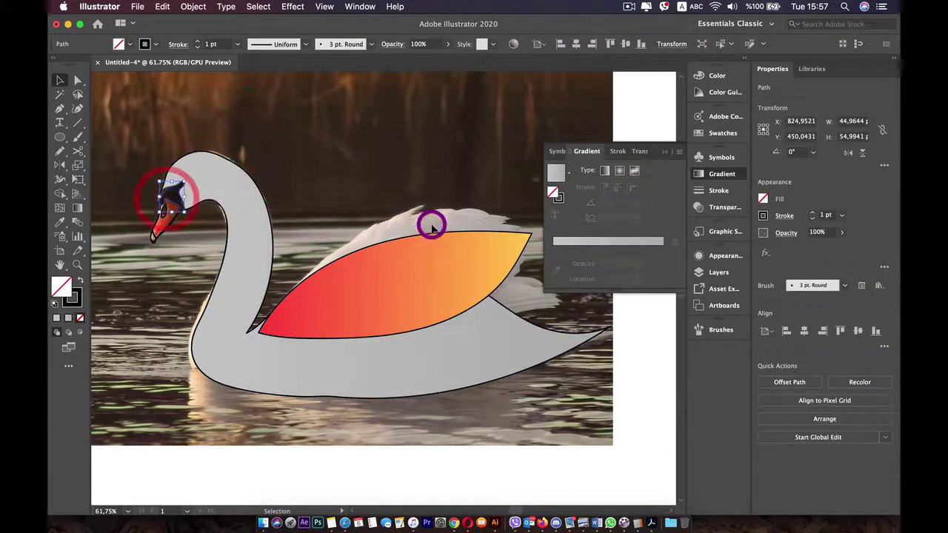
left_click(601, 242)
double_click(661, 263)
left_click(662, 265)
double_click(660, 265)
left_click(660, 264)
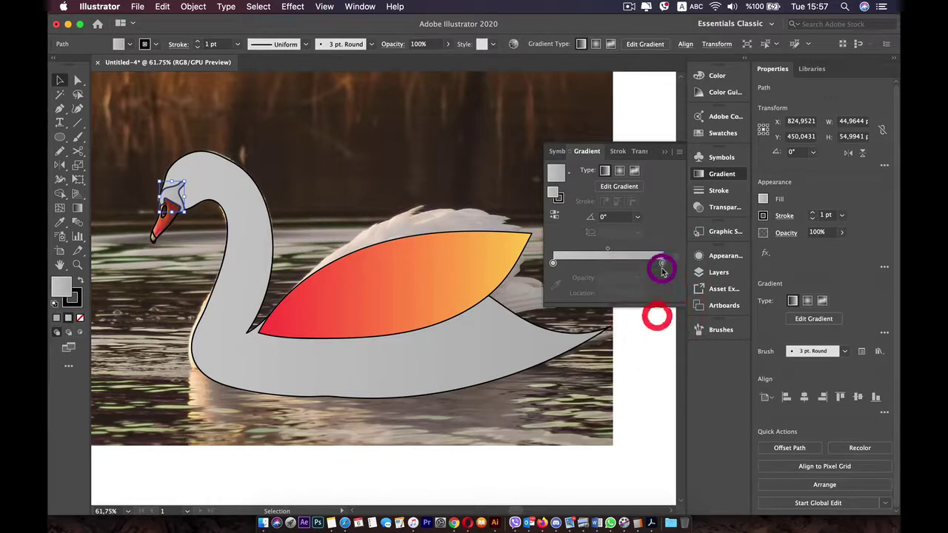
double_click(662, 264)
left_click(551, 326)
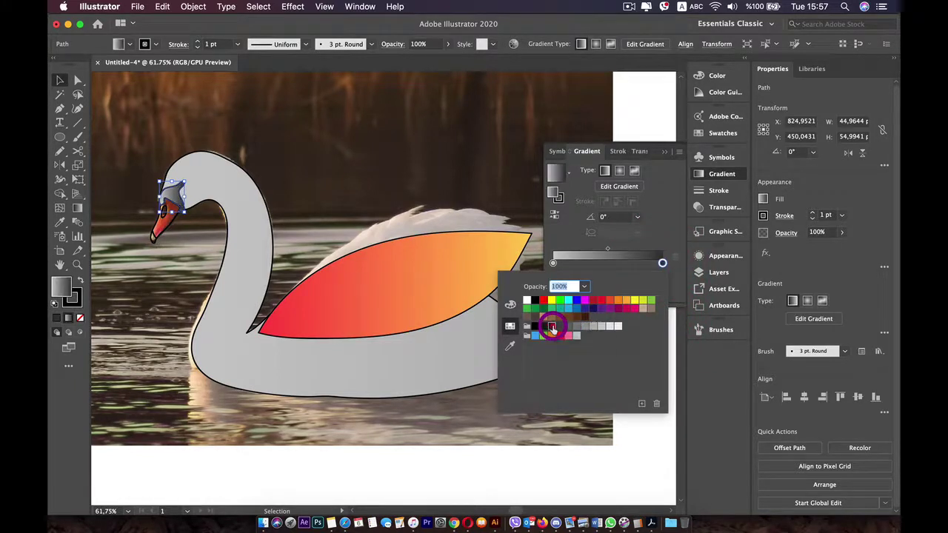
Change the start stop of the face patch's gradient to the dark gray swatch R=51 G=51 B=51 and deselect the shape
left_click(553, 264)
double_click(554, 263)
left_click(558, 328)
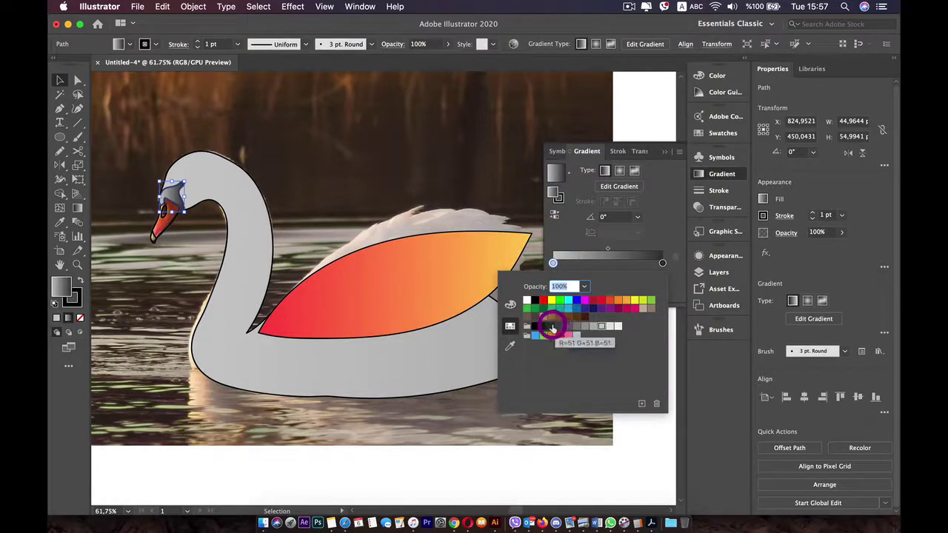
left_click(553, 326)
left_click(182, 296)
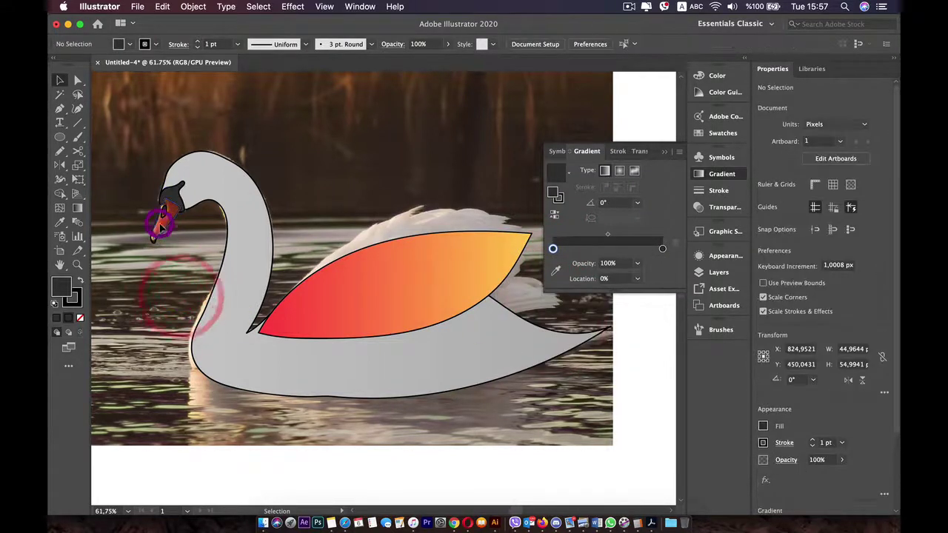
Fill the beak shape with the wing's red-to-yellow linear gradient using the Eyedropper
key("i")
left_click(380, 286)
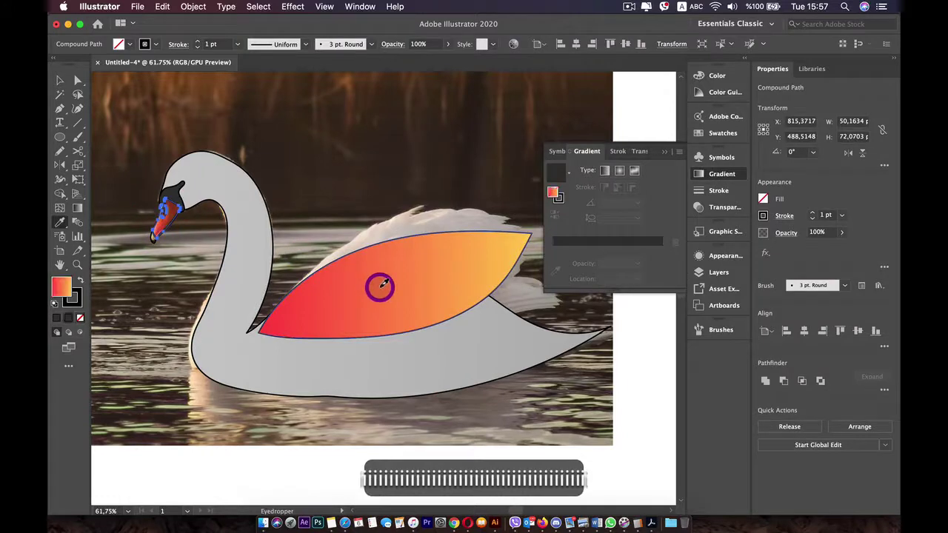
left_click_drag(244, 232, 371, 252)
left_click_drag(294, 257, 371, 250)
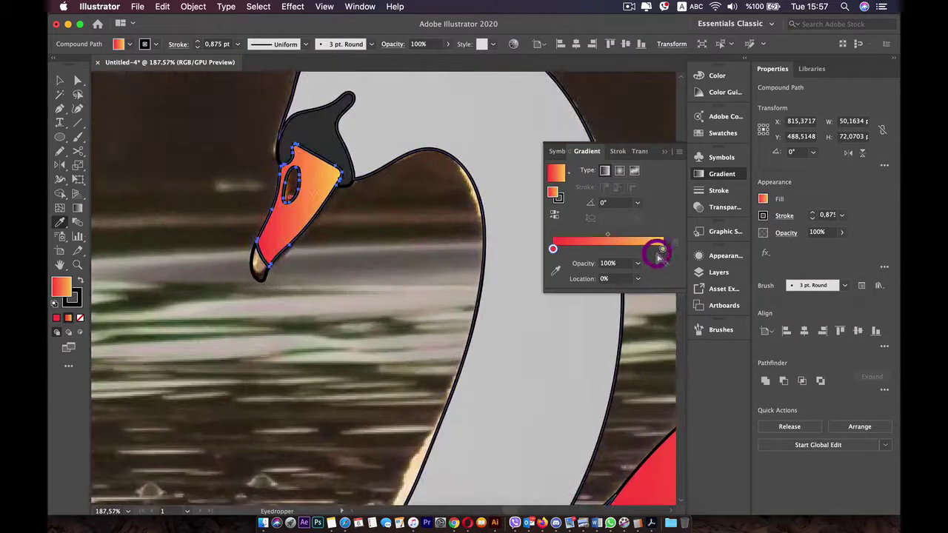
Change the end stop of the beak's gradient to an orange swatch
double_click(662, 251)
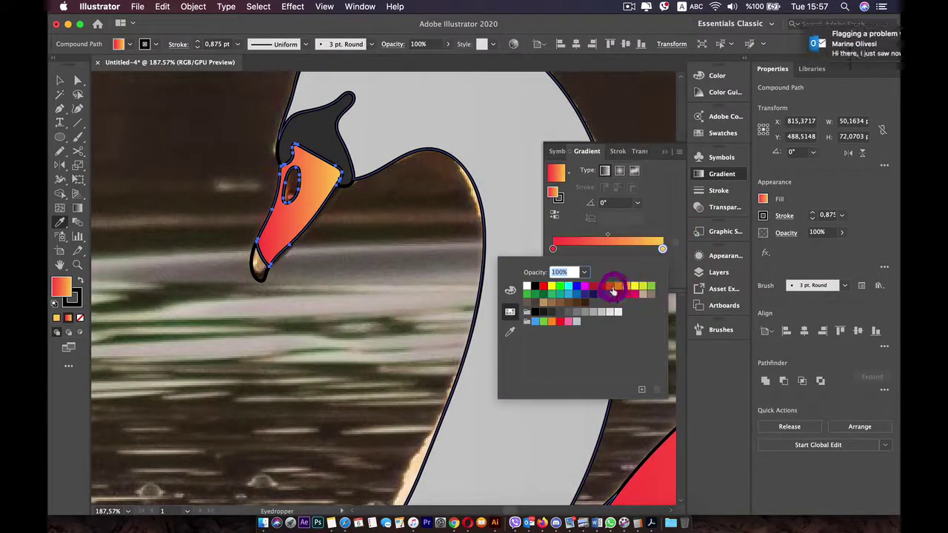
left_click(620, 288)
left_click_drag(750, 48, 894, 50)
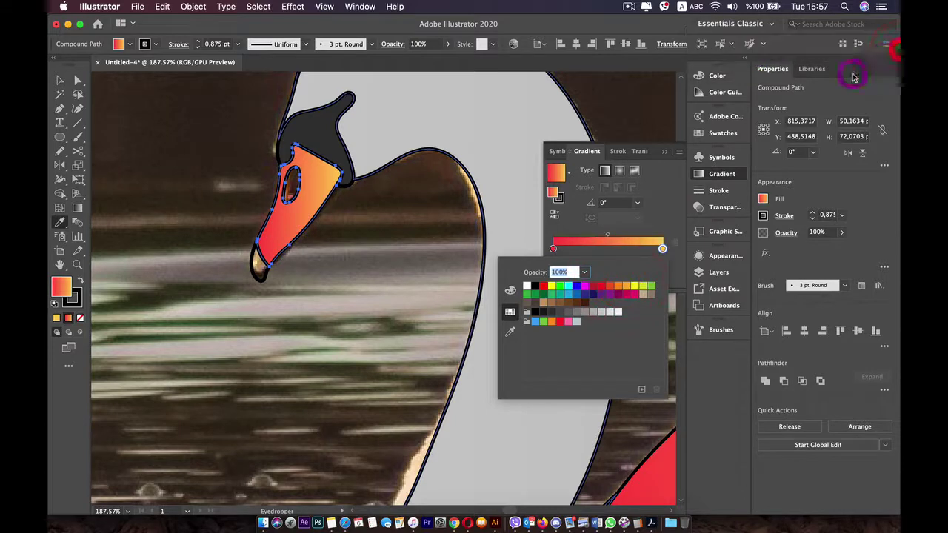
left_click(619, 287)
left_click(258, 265)
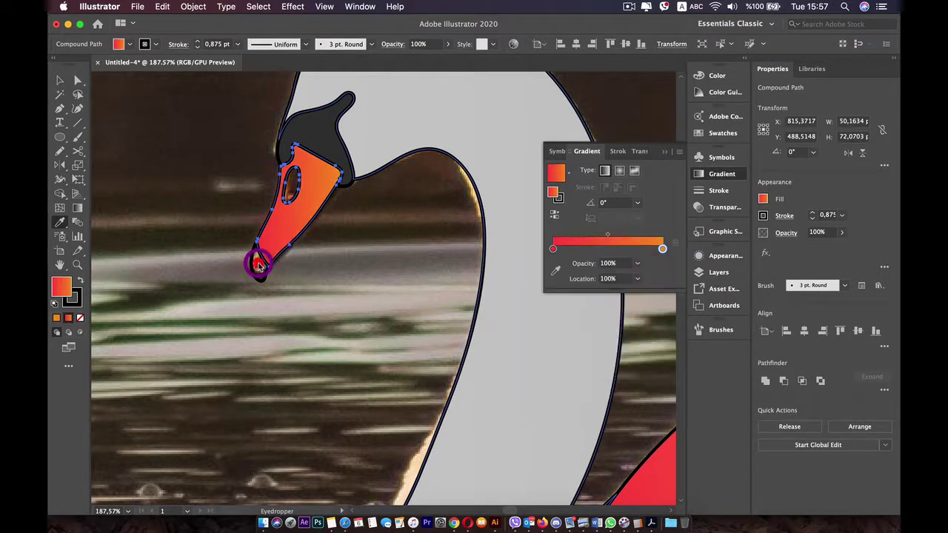
Select the small beak tip shape and fill it with the beak's red-to-orange gradient using the Eyedropper
left_click(250, 265)
key("super+z")
key("v")
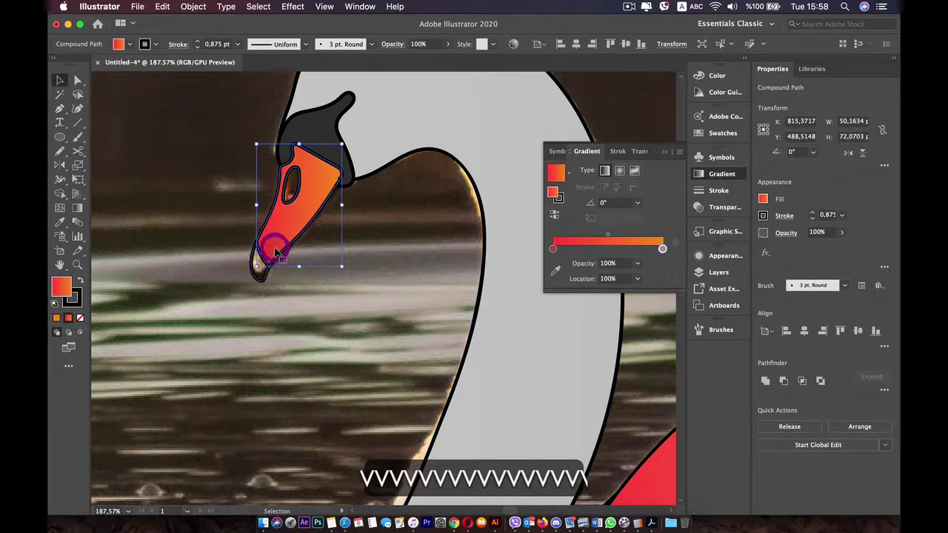
left_click(261, 276)
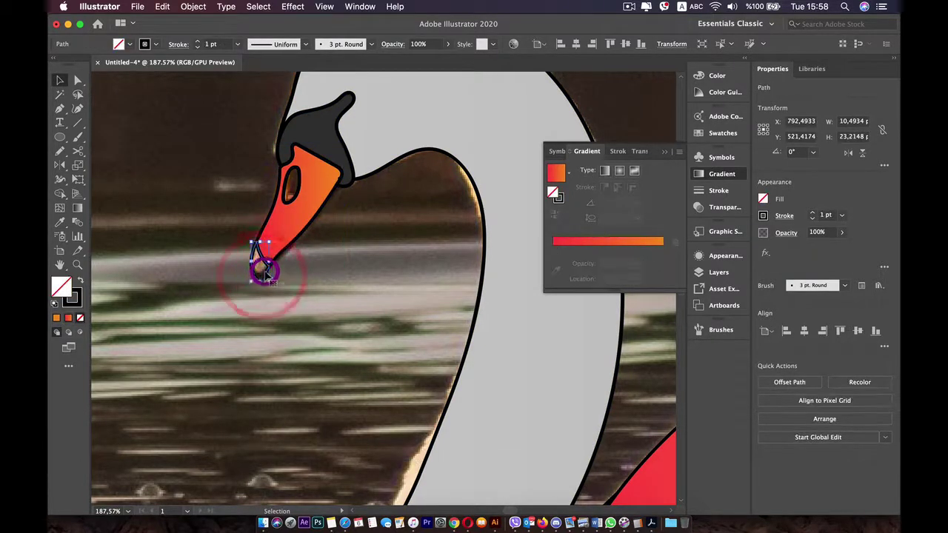
key("i")
left_click(275, 220)
key("v")
scroll(326, 291, "up", 3)
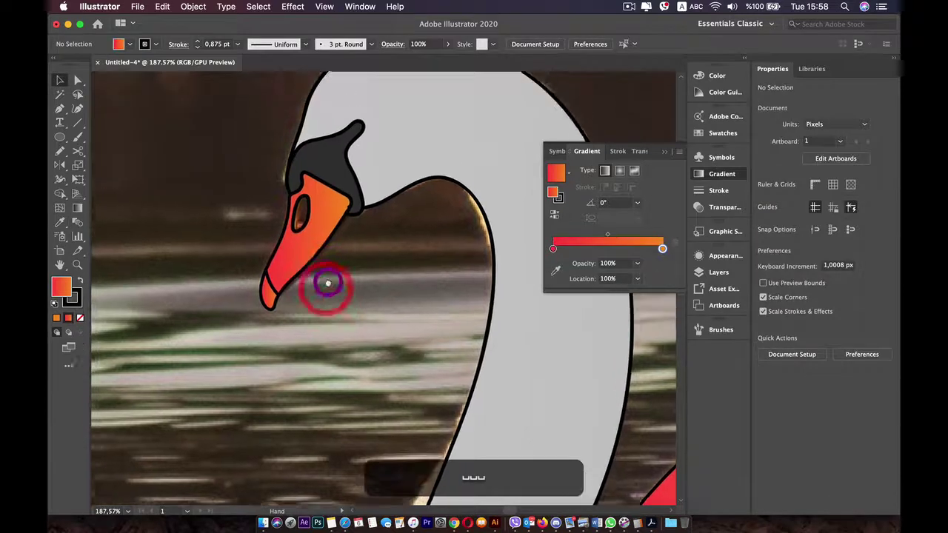
Fill the nostril shape on the beak with the face patch's dark gray using the Eyedropper and deselect it
left_click(311, 223)
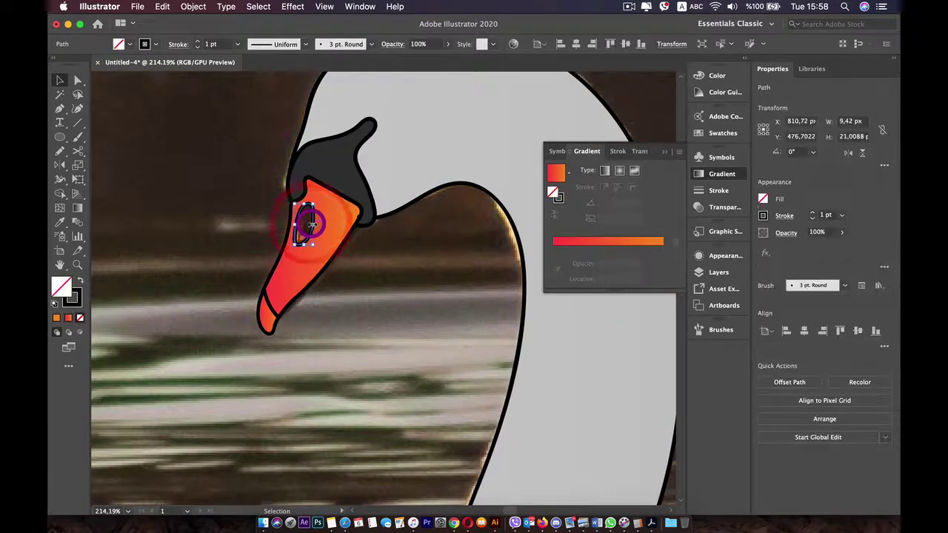
key("i")
left_click(348, 163)
left_click(383, 300)
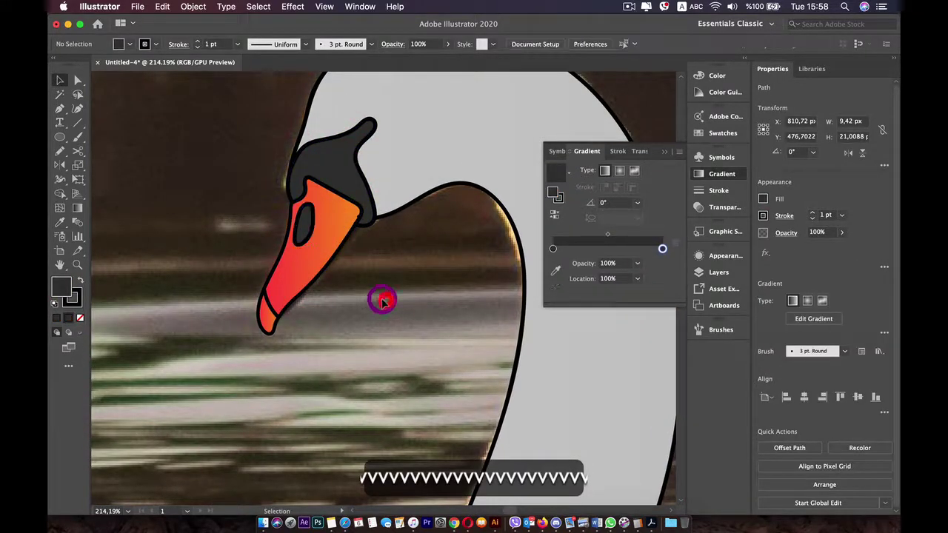
Paint a black dot and a light gray dot near the face patch's upper tip with the Paintbrush as the eye
scroll(386, 289, "down", 3)
left_click_drag(385, 218, 363, 298)
scroll(360, 284, "up", 3)
scroll(358, 284, "up", 8)
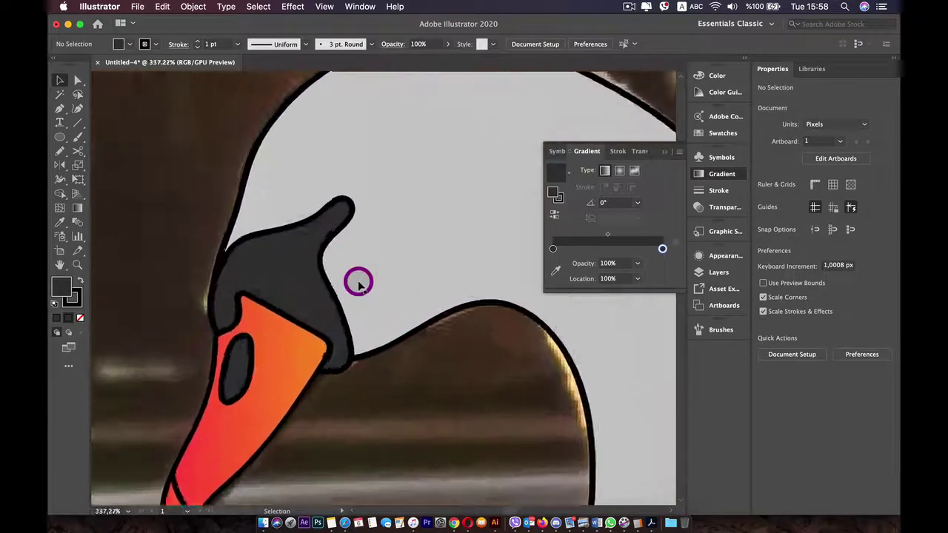
scroll(358, 304, "up", 2)
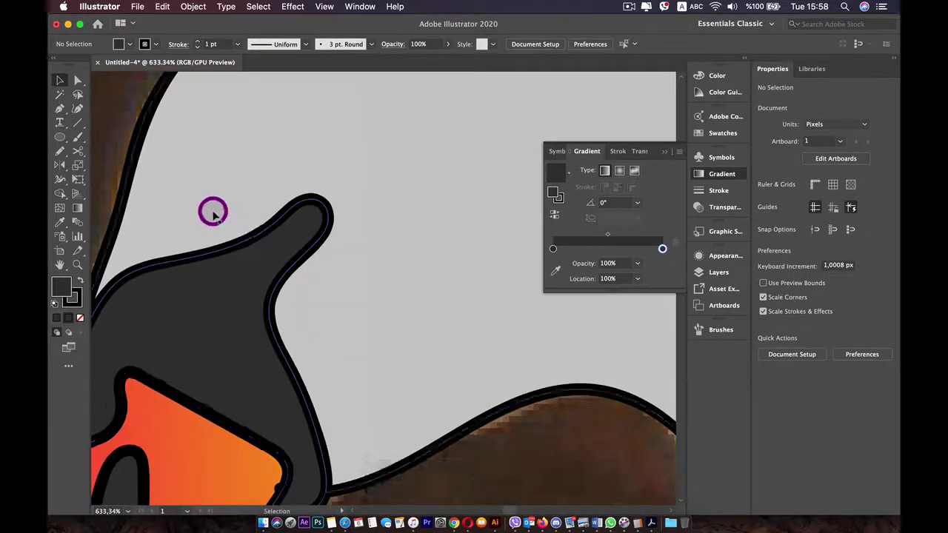
left_click(77, 138)
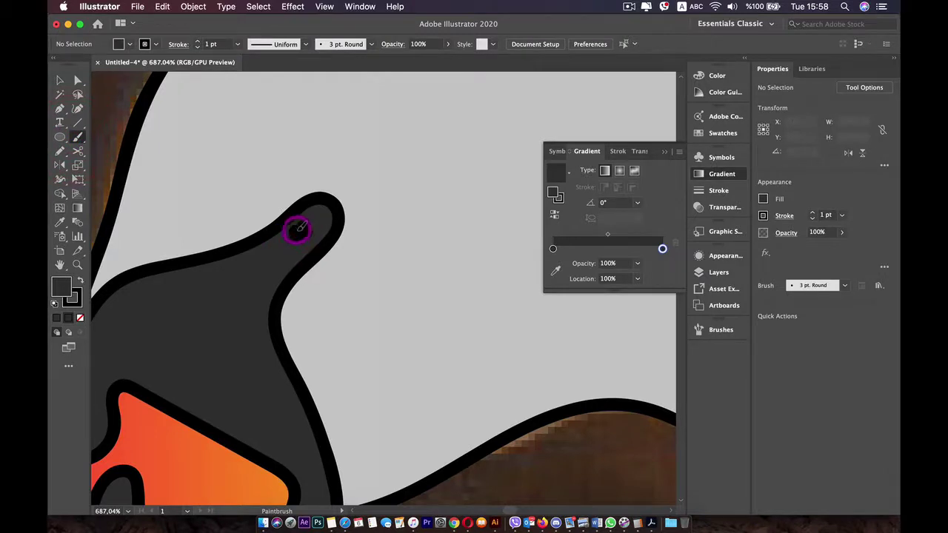
left_click(304, 228)
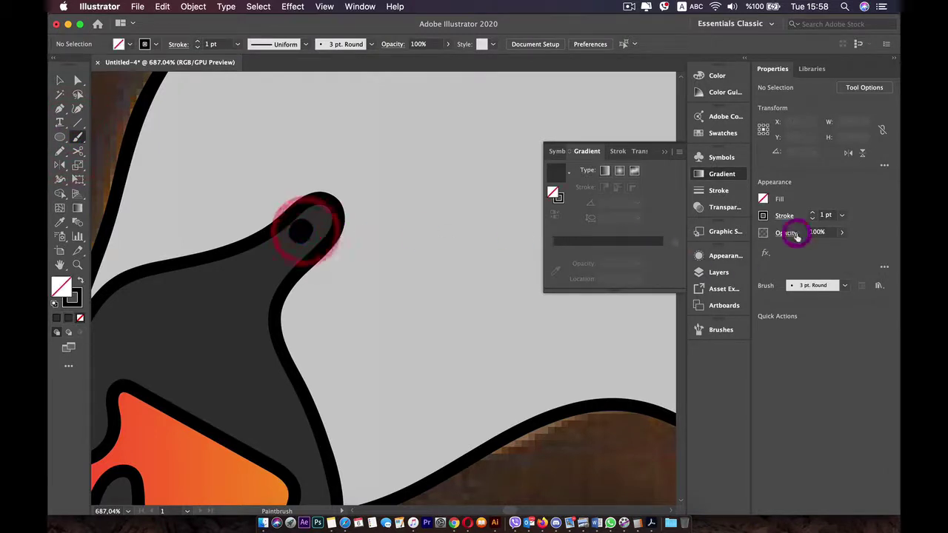
left_click(763, 215)
left_click(705, 293)
left_click(294, 236)
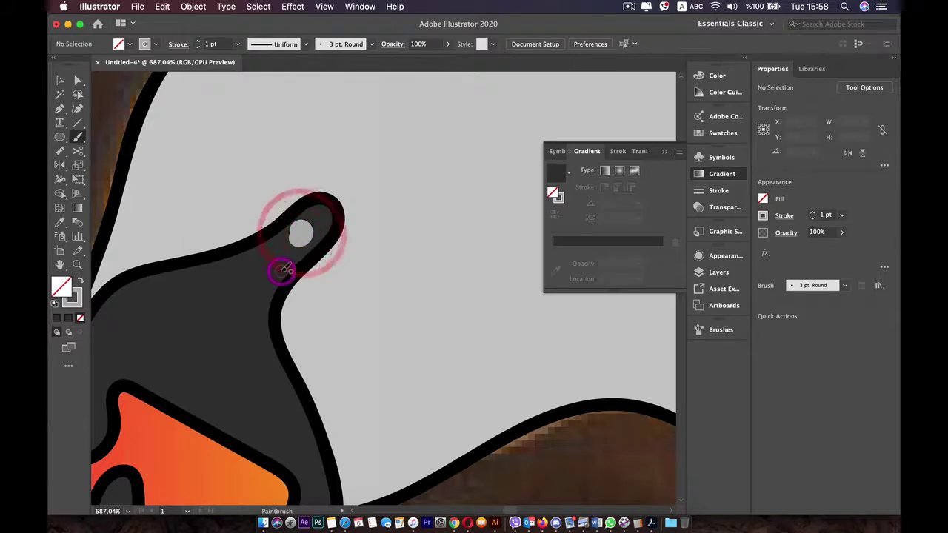
Undo the painted eye dots and the stroke color change, including one more black test dot
key("super+z")
key("super+z")
key("super+z")
key("super+z")
key("super+z")
key("super+z")
key("super+z")
key("super+z")
key("super+z")
key("super+z")
key("super+z")
key("super+z")
key("super+z")
key("super+z")
key("super+z")
key("super+z")
key("super+z")
key("super+z")
key("super+z")
key("super+z")
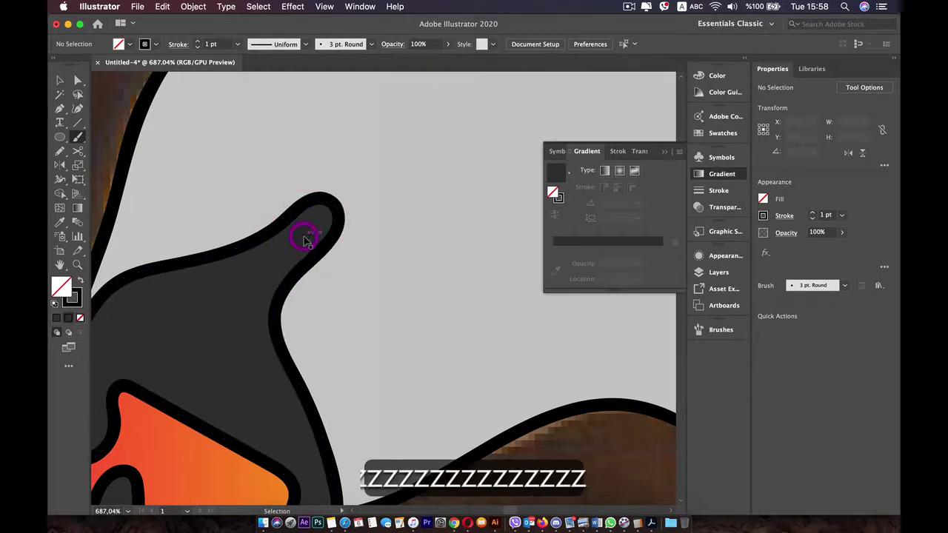
left_click(302, 230)
key("super+z")
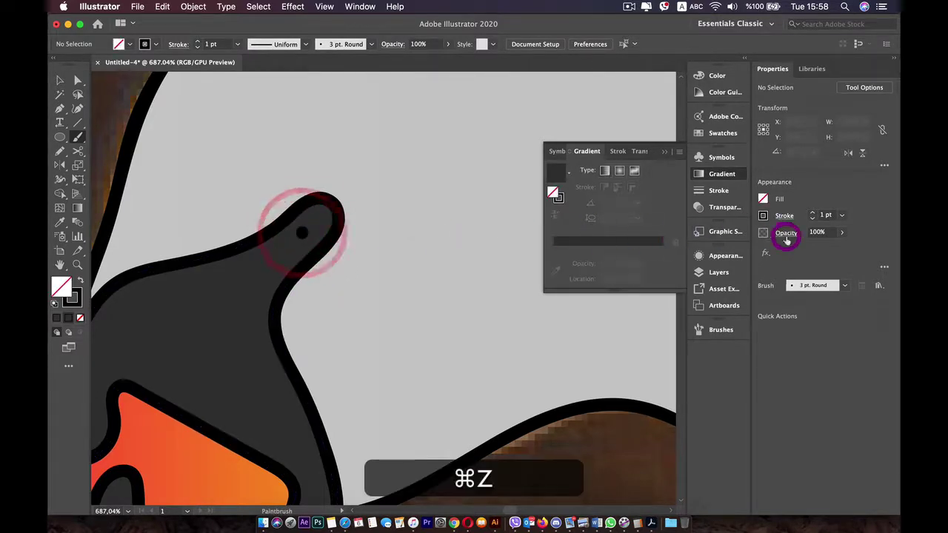
Set the stroke to a light gray swatch and paint a round eye dot near the face patch's upper tip
left_click(763, 215)
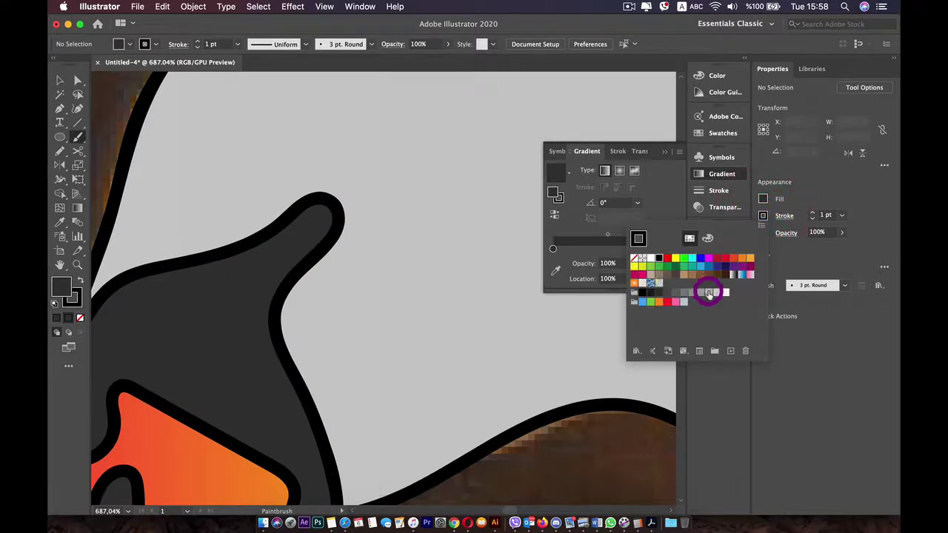
left_click(296, 232)
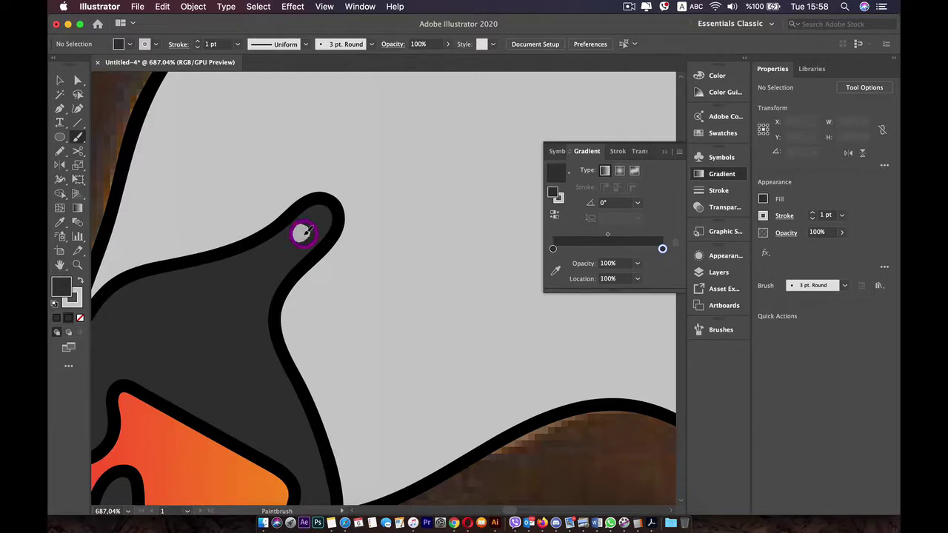
left_click(303, 233)
Unlock the swan reference photo and delete it from the artboard
scroll(345, 232, "down", 10)
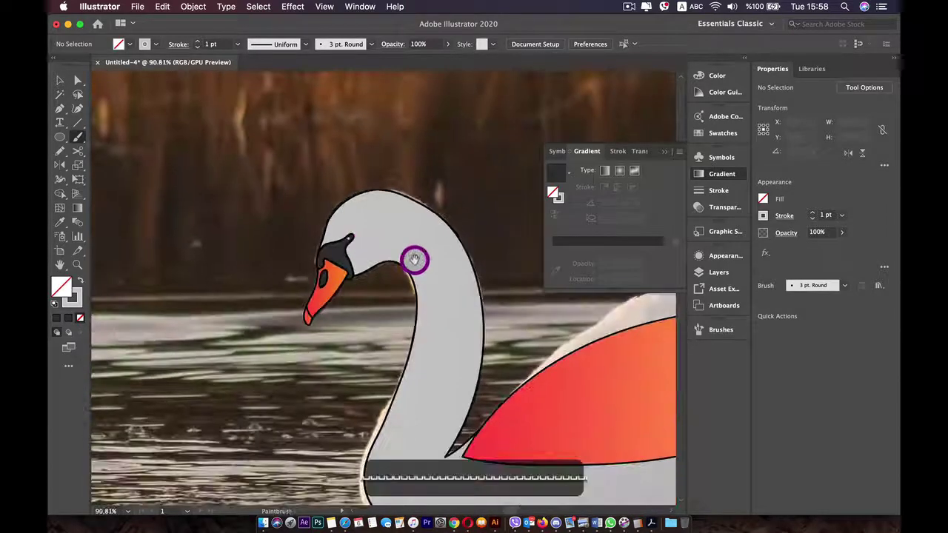
left_click_drag(414, 260, 325, 213)
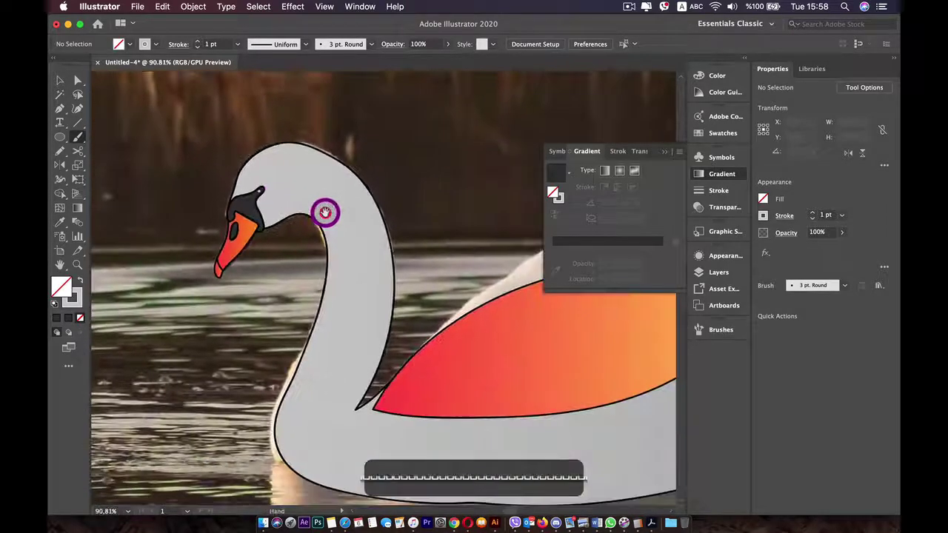
scroll(325, 212, "down", 4)
key("v")
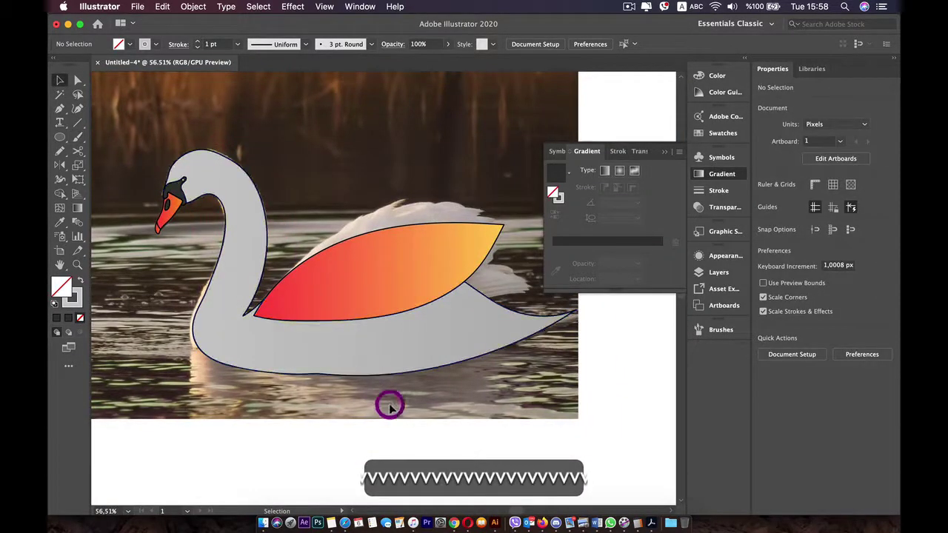
scroll(332, 339, "down", 3)
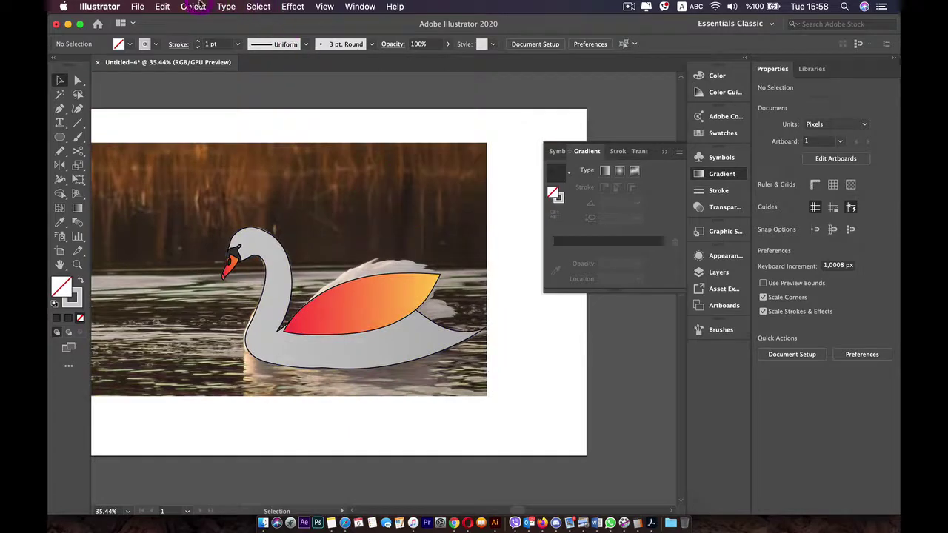
left_click(194, 5)
left_click(200, 95)
left_click(267, 170)
key("BackSpace")
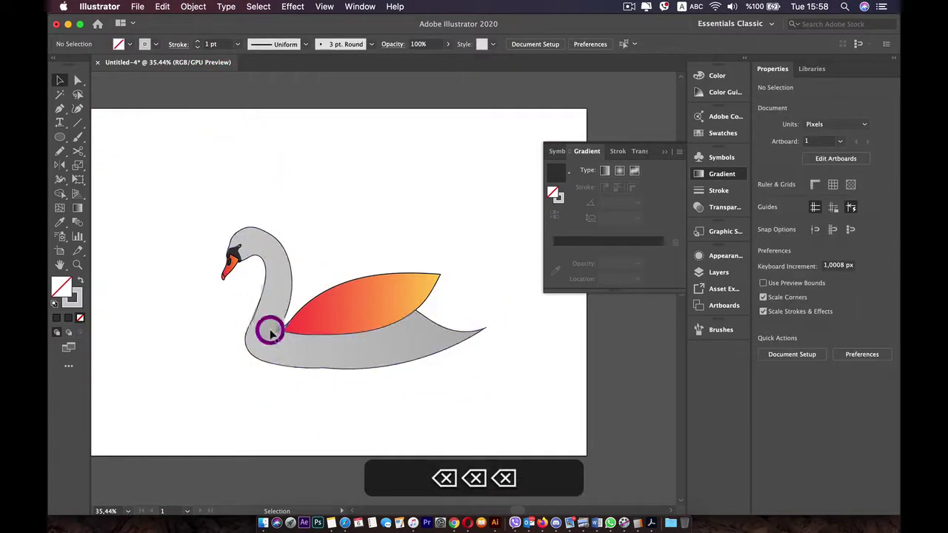
Duplicate the wing shape and shift the copy up by about 12 px
scroll(269, 328, "up", 2)
left_click_drag(343, 318, 312, 316)
left_click(326, 305)
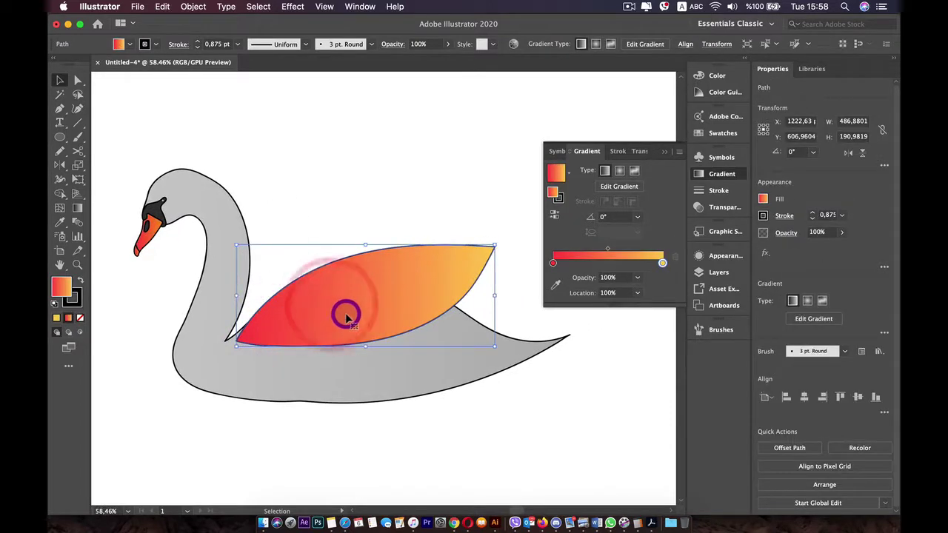
key("super")
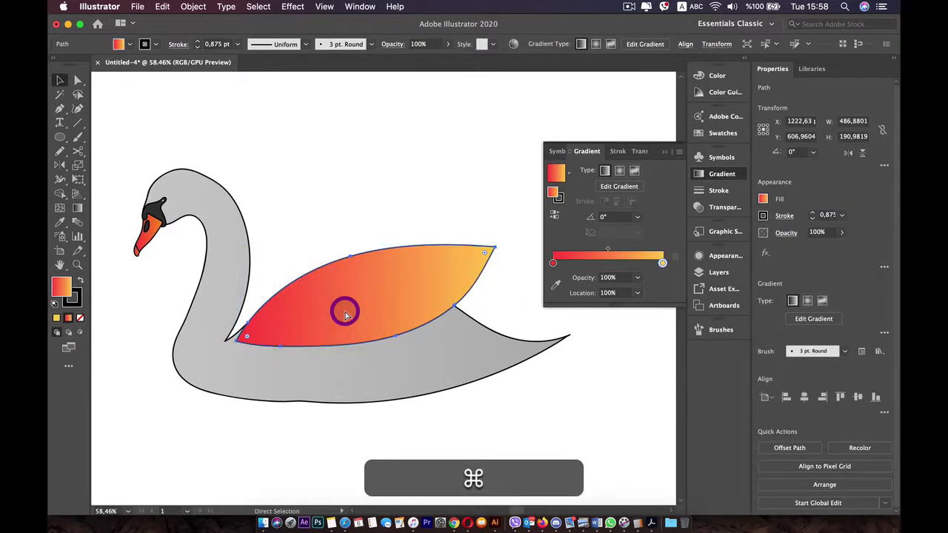
left_click_drag(345, 315, 369, 300)
key("super+z")
scroll(371, 302, "up", 3)
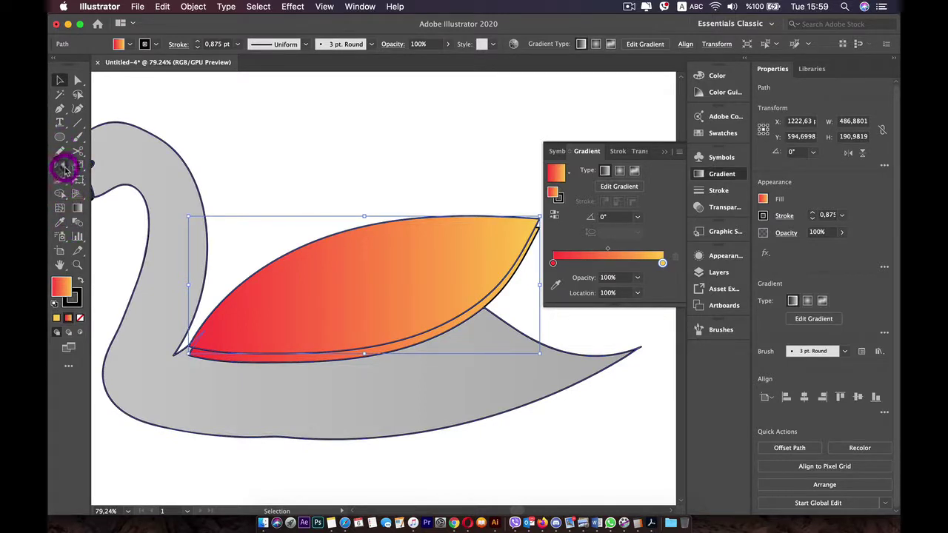
Rotate the raised wing copy about 14° around its pointed front end and move it down so both front tips meet
left_click(60, 180)
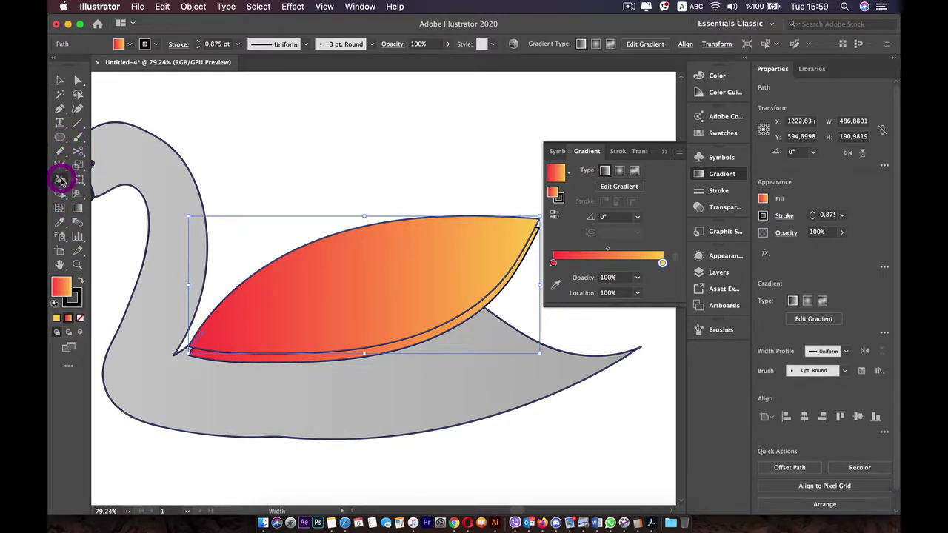
left_click(61, 152)
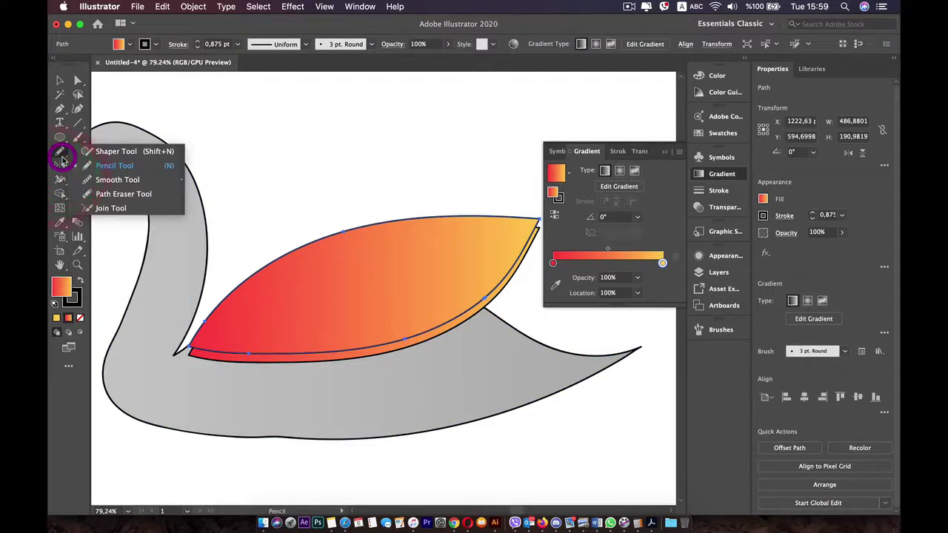
left_click(62, 165)
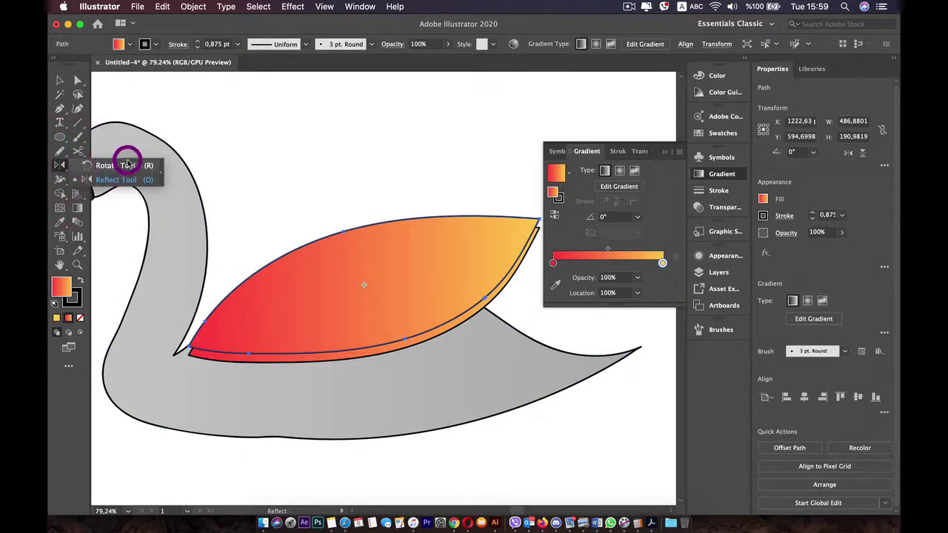
left_click(114, 164)
left_click(59, 166)
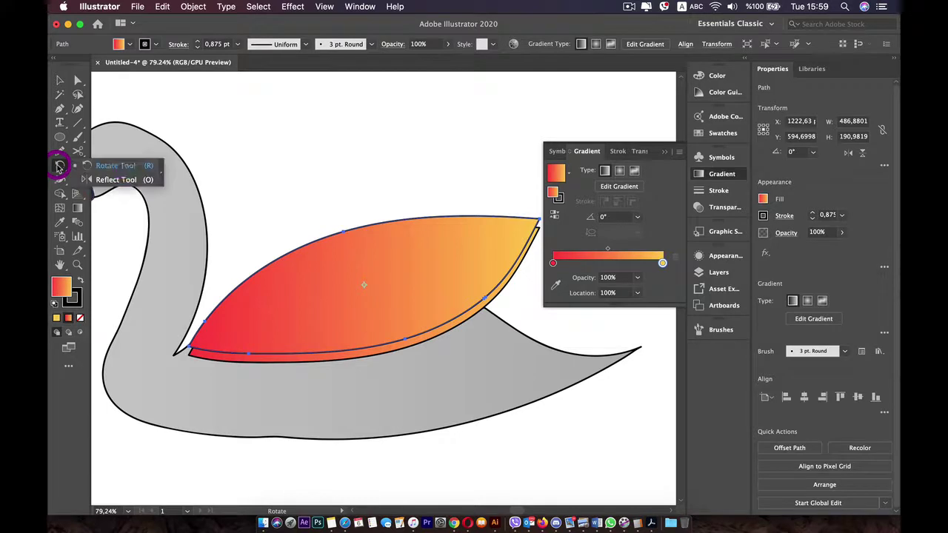
left_click(335, 288)
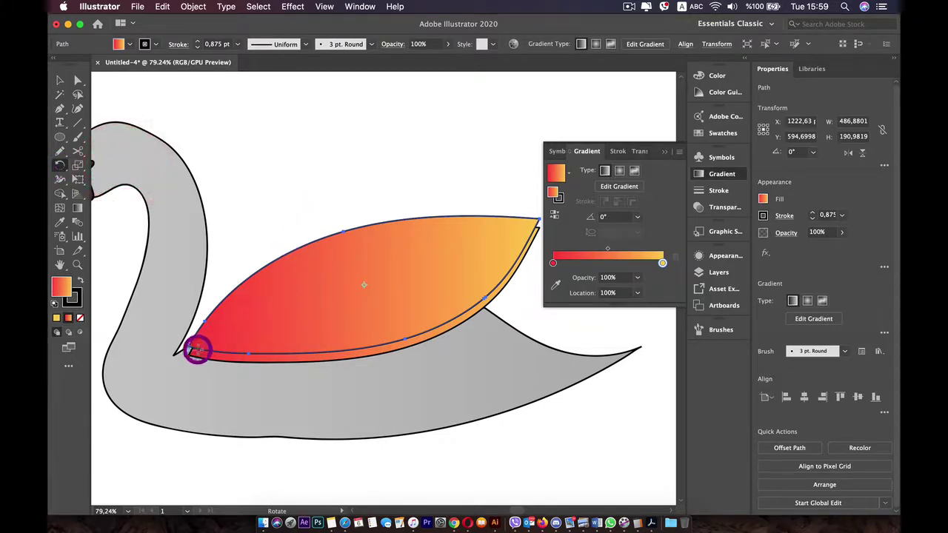
left_click(187, 346)
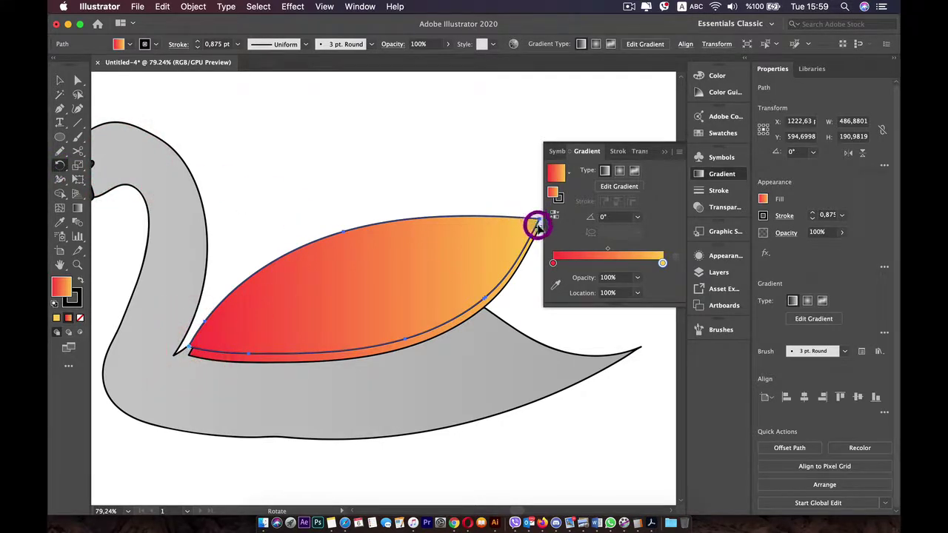
left_click_drag(537, 221, 496, 139)
left_click_drag(256, 311, 196, 335)
key("v")
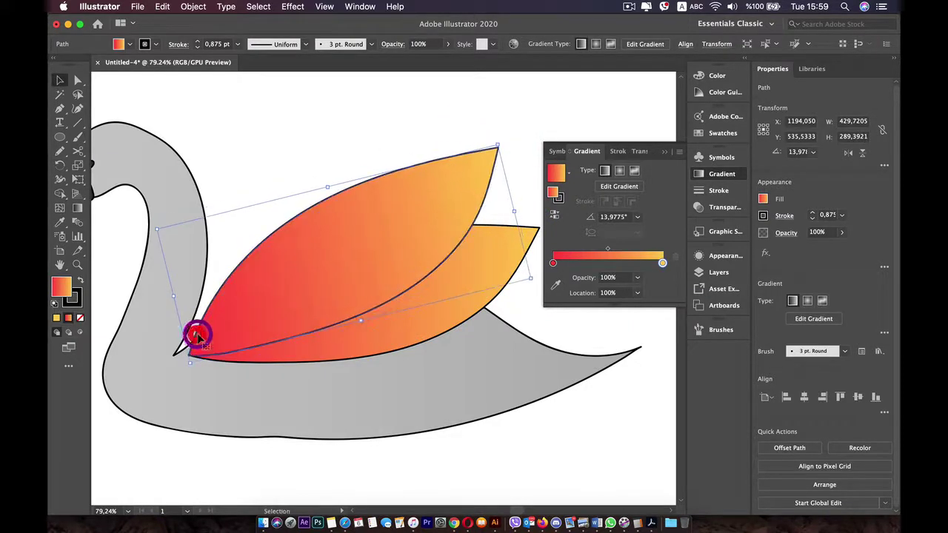
Recolor the rotated wing copy's gradient with a blue end stop and a green start stop
left_click(443, 283)
left_click(609, 258)
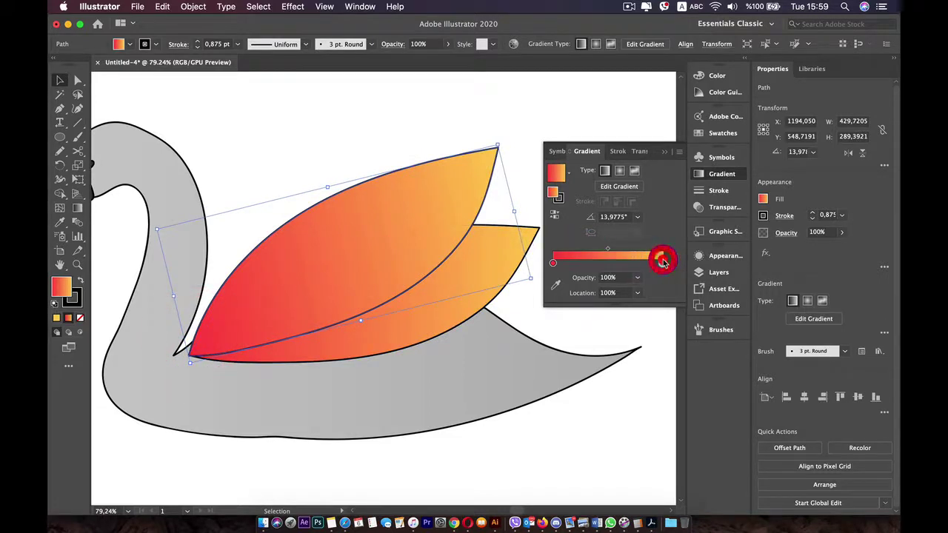
double_click(662, 261)
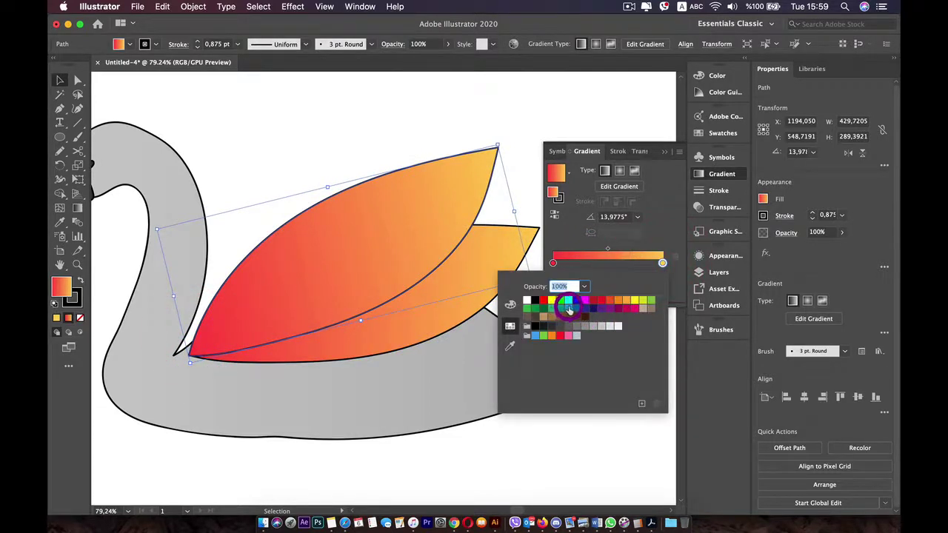
left_click(568, 305)
double_click(552, 264)
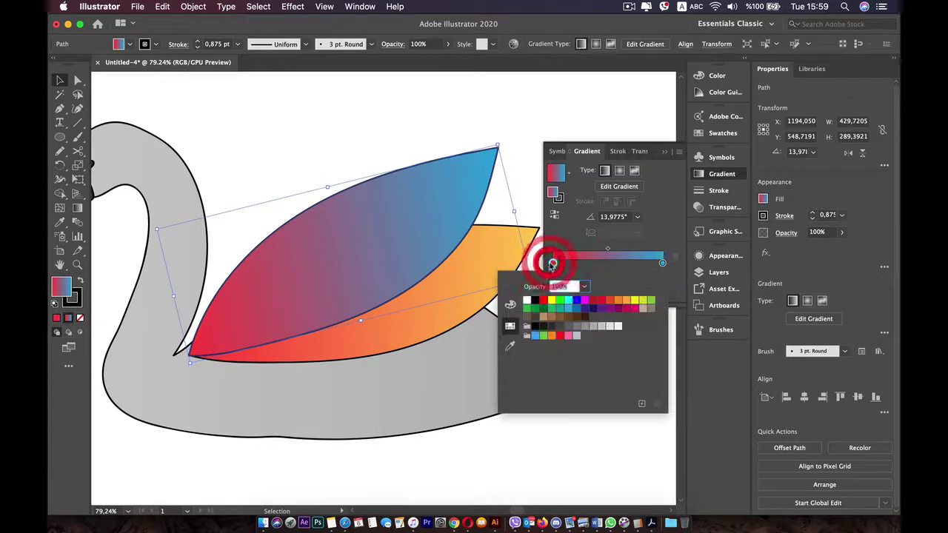
left_click(558, 306)
left_click(474, 370)
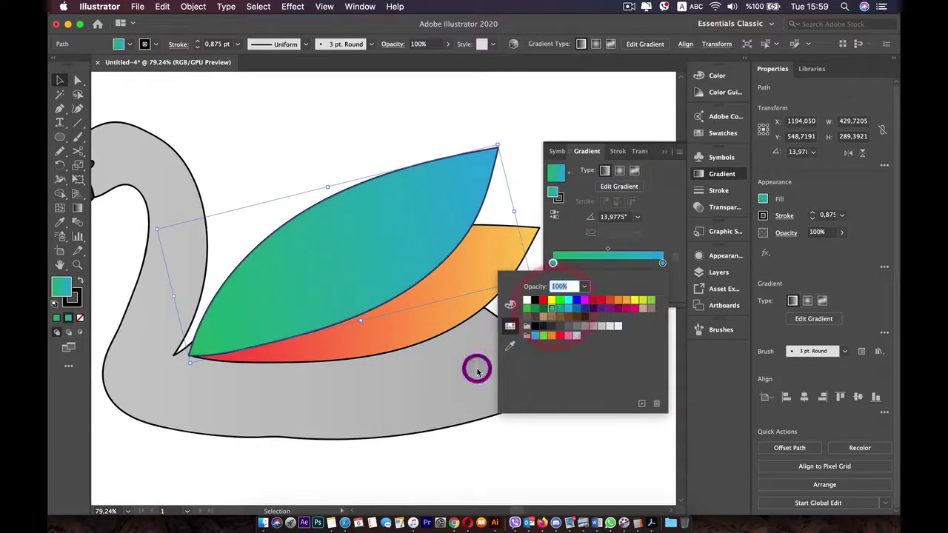
left_click(423, 446)
Duplicate the lower orange wing shape and shift the copy up by about 18 px
scroll(439, 458, "down", 5)
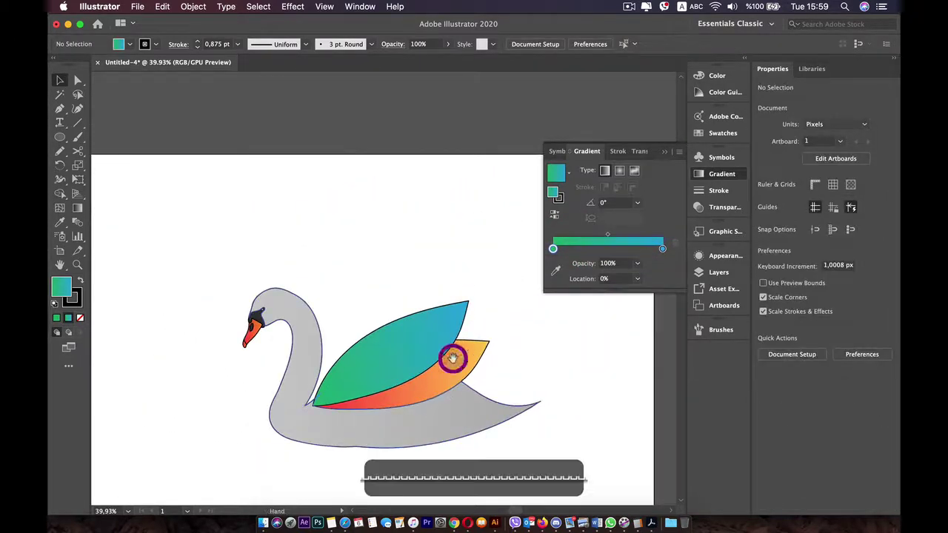
left_click_drag(454, 345, 424, 287)
left_click(425, 208)
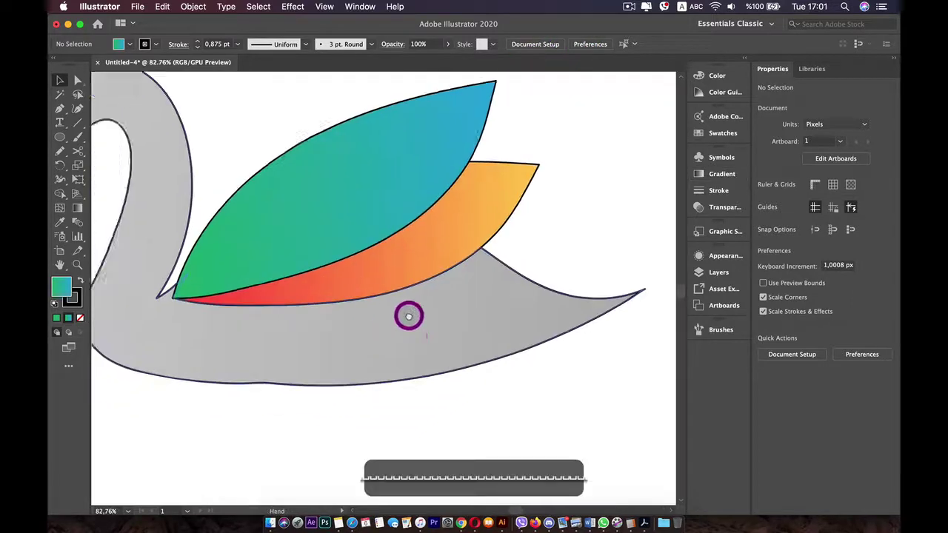
left_click_drag(409, 315, 470, 250)
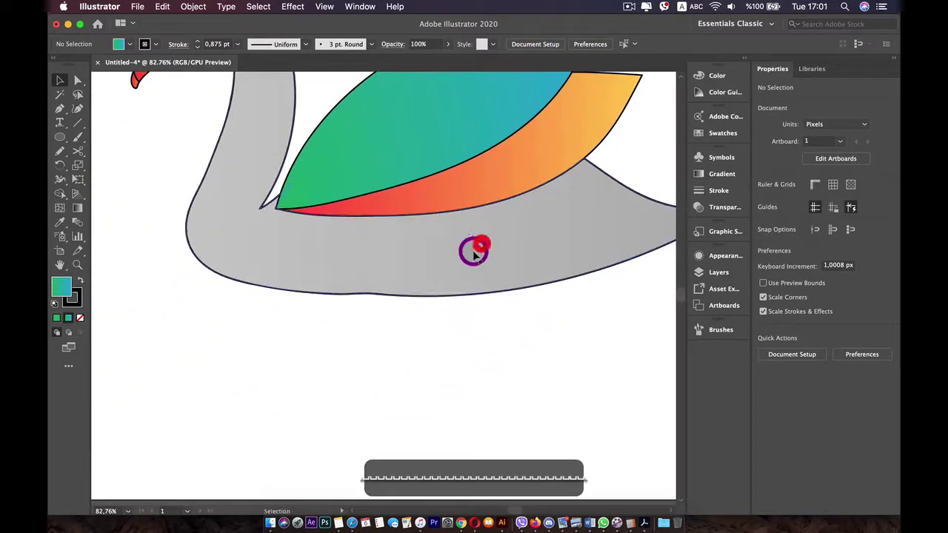
scroll(451, 203, "down", 3)
left_click_drag(451, 203, 369, 259)
left_click(369, 259)
scroll(388, 286, "up", 2)
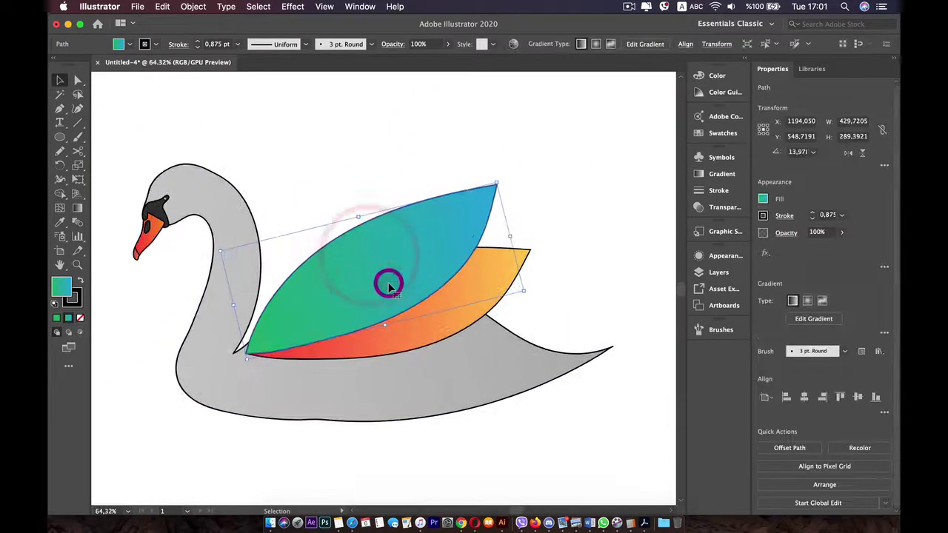
left_click(408, 323)
left_click_drag(408, 323, 403, 319)
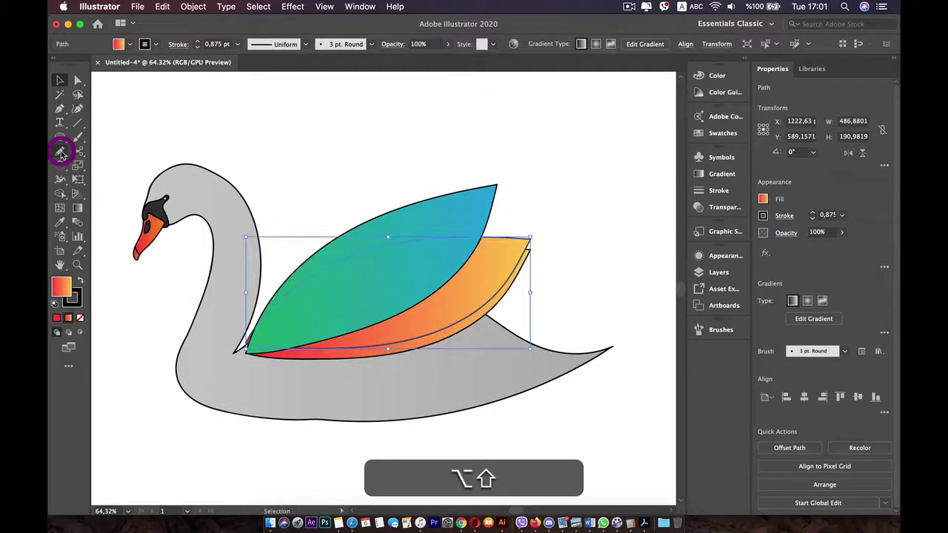
Rotate the new orange copy about 7.4° around its pointed front end
left_click(60, 164)
scroll(273, 354, "up", 3)
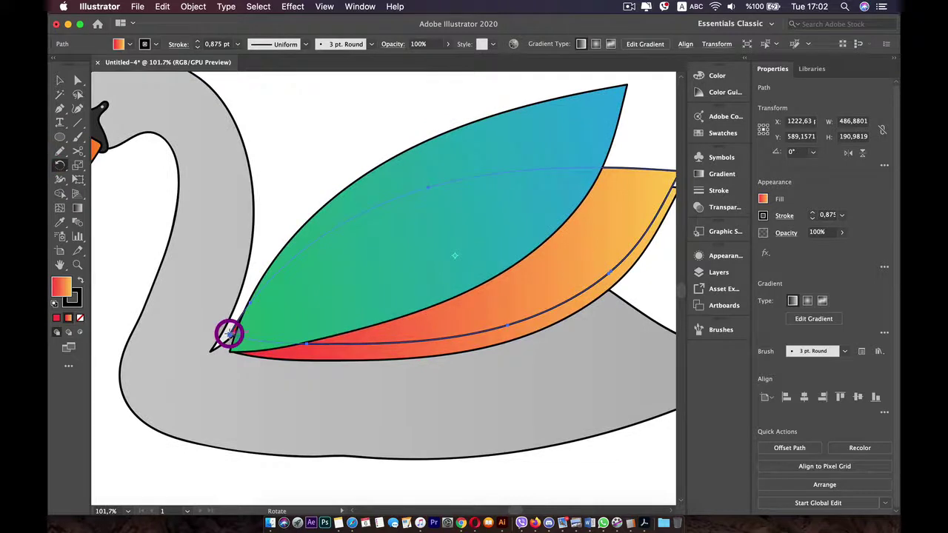
key("space")
left_click_drag(519, 222, 402, 275)
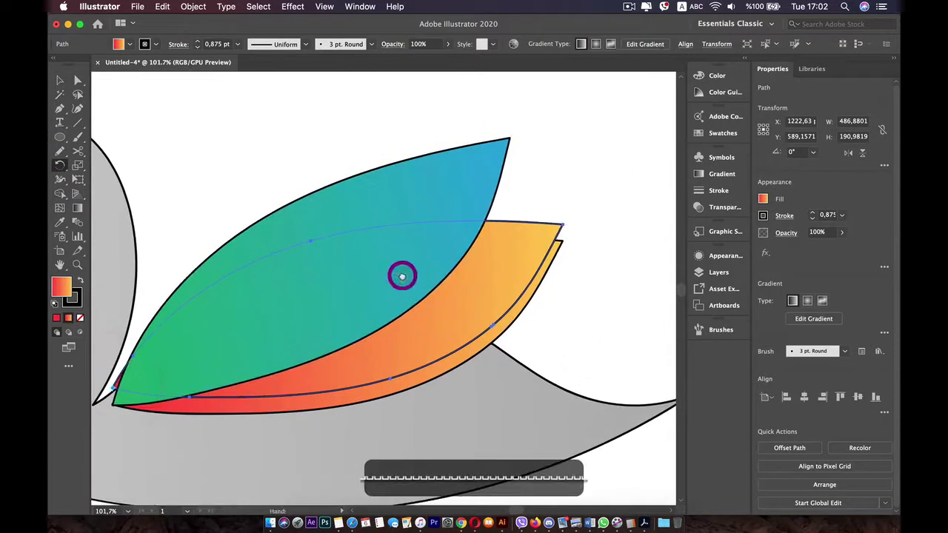
left_click_drag(561, 225, 538, 166)
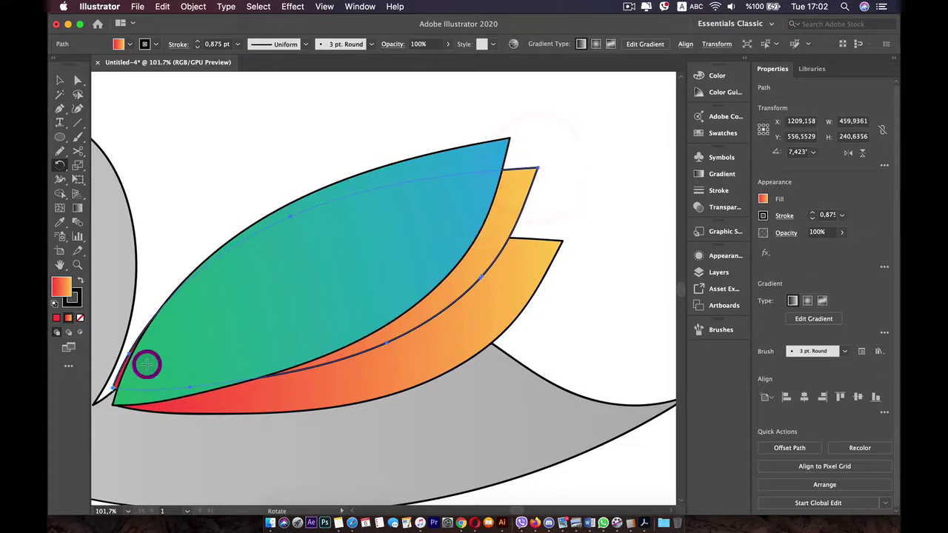
Move the rotated orange copy down about 19 px so its front tip meets the tips of the other wing shapes
key("v")
left_click_drag(169, 357, 174, 349)
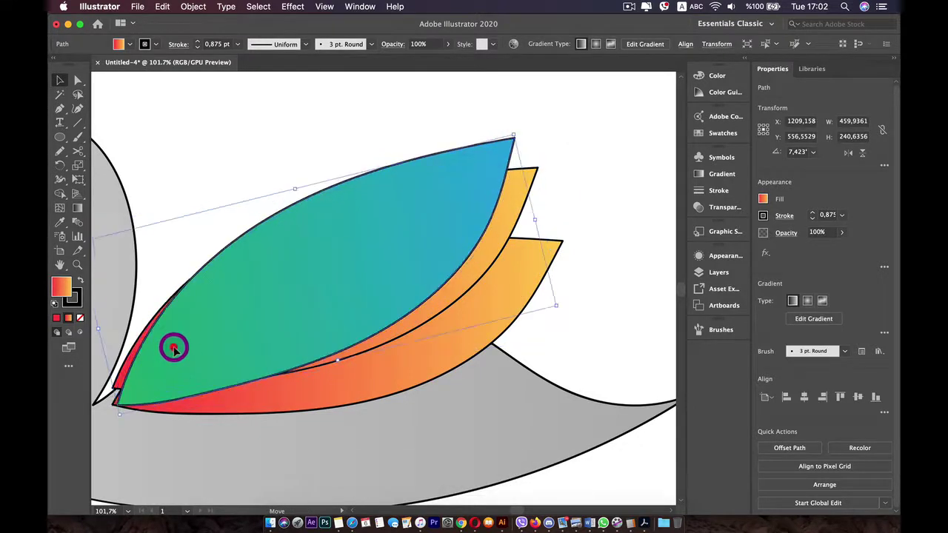
key("super+z")
left_click(474, 258)
left_click_drag(506, 226, 506, 250)
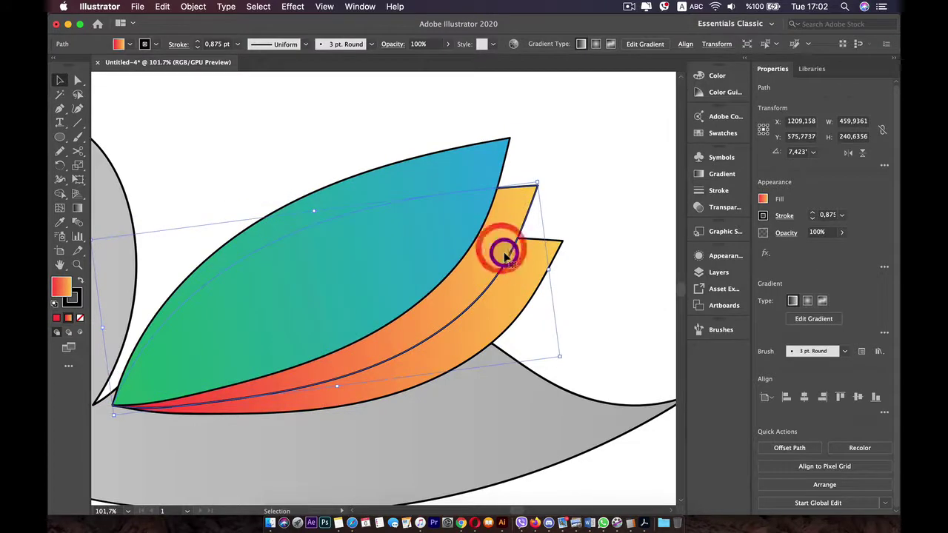
left_click(605, 194)
Try solid pink, bright green, dark red and violet 7100D4 fills on the middle wing shape
key("super+0")
scroll(606, 194, "up", 2)
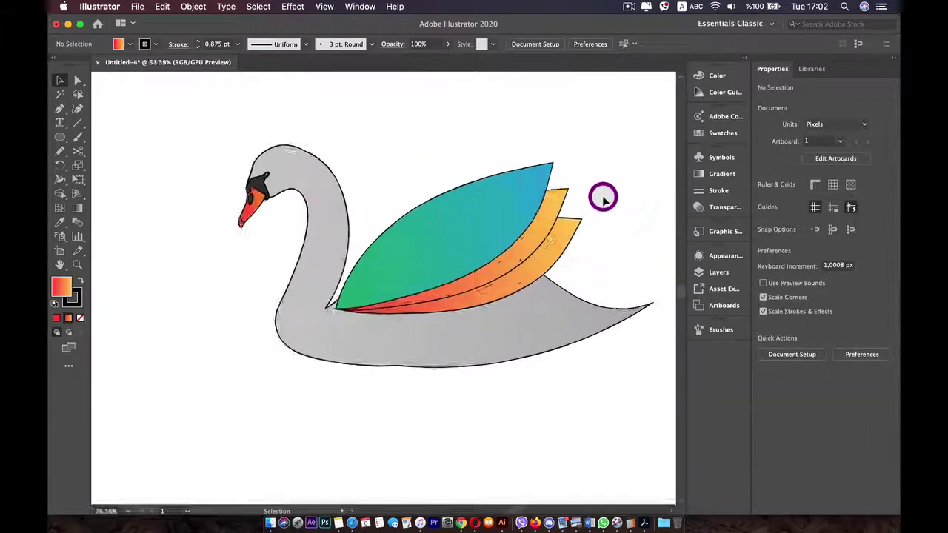
left_click(528, 270)
key("space")
left_click_drag(528, 271, 469, 318)
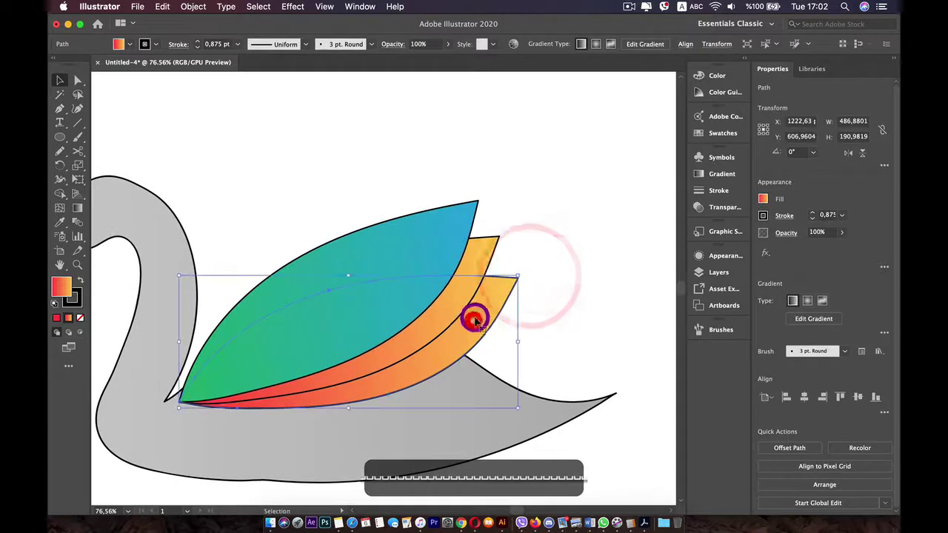
left_click(483, 242)
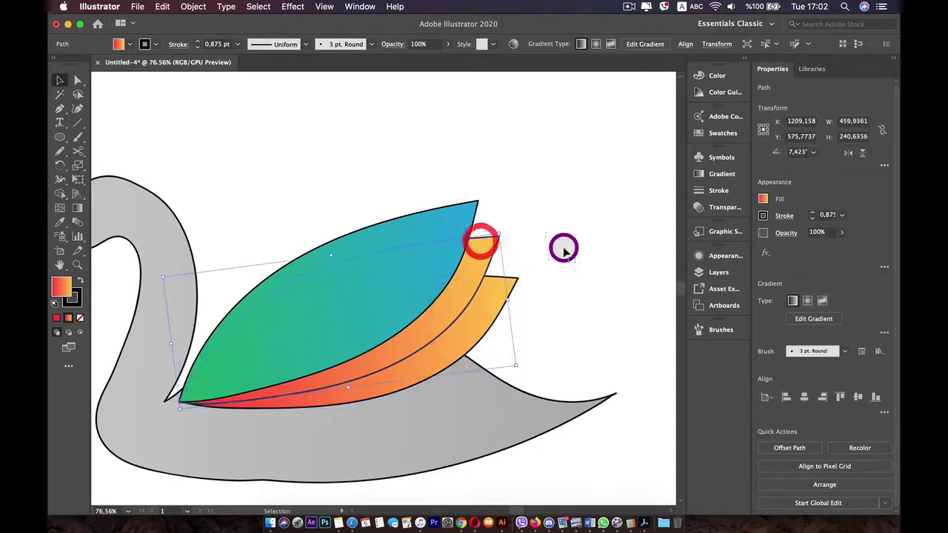
left_click(763, 197)
left_click(675, 286)
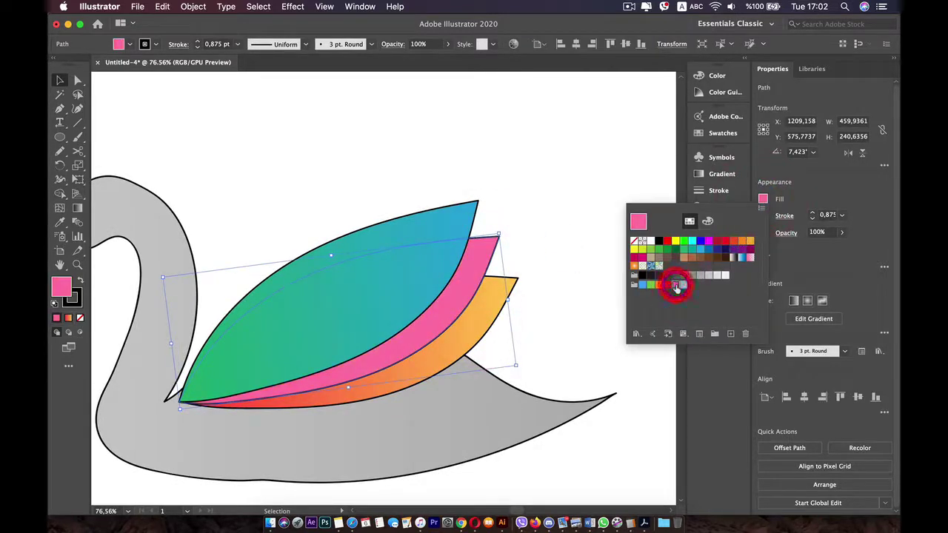
left_click(683, 241)
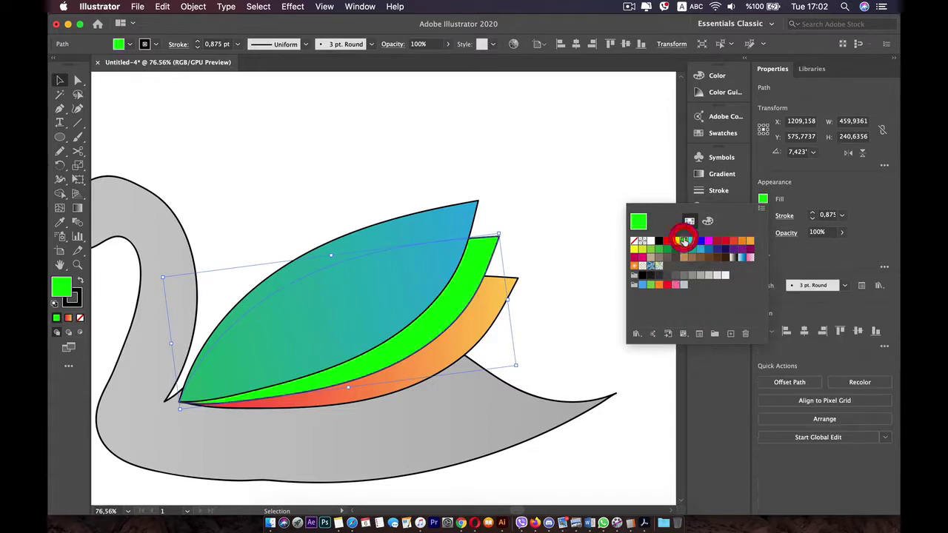
left_click(695, 241)
left_click(717, 242)
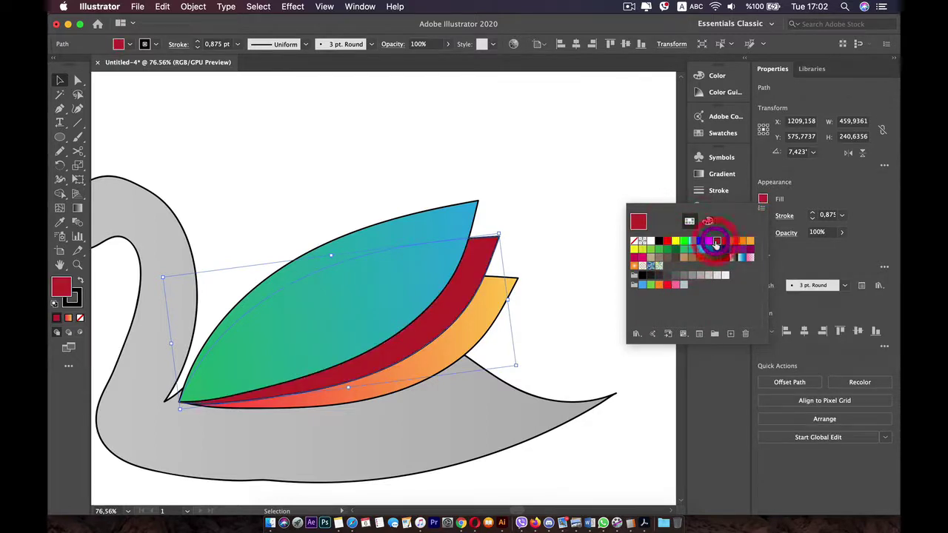
left_click(708, 221)
left_click(726, 325)
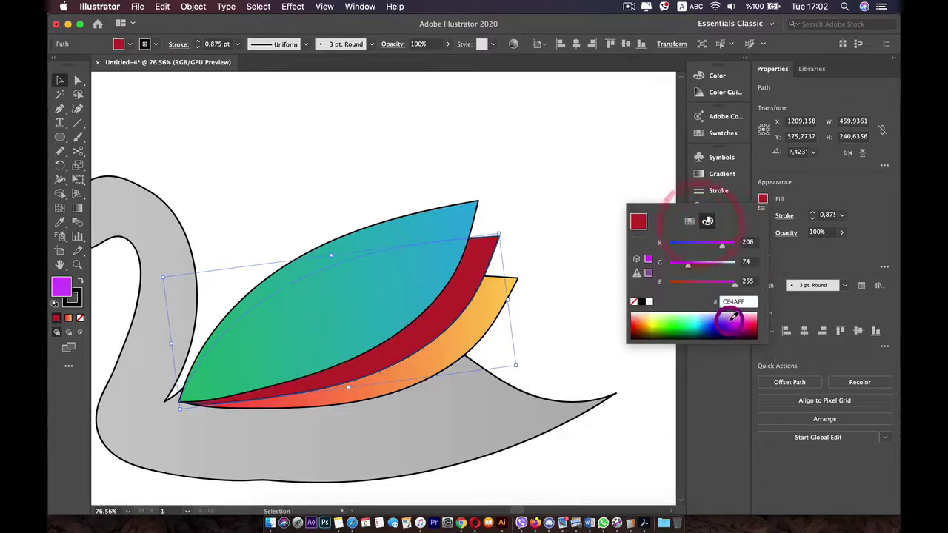
left_click_drag(739, 317, 730, 318)
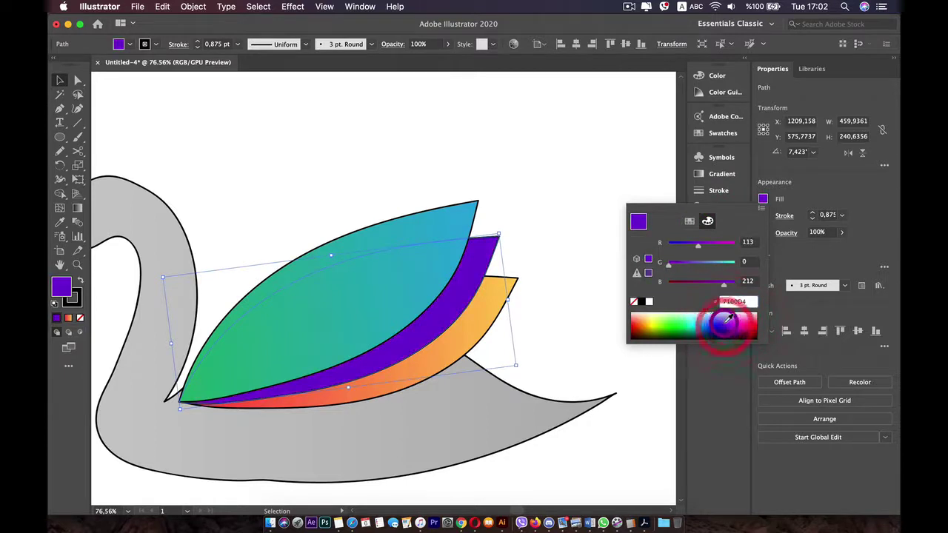
left_click(764, 201)
left_click(763, 199)
left_click(763, 199)
Apply a linear gradient to the middle wing shape and change its yellow end stop to violet
left_click(713, 176)
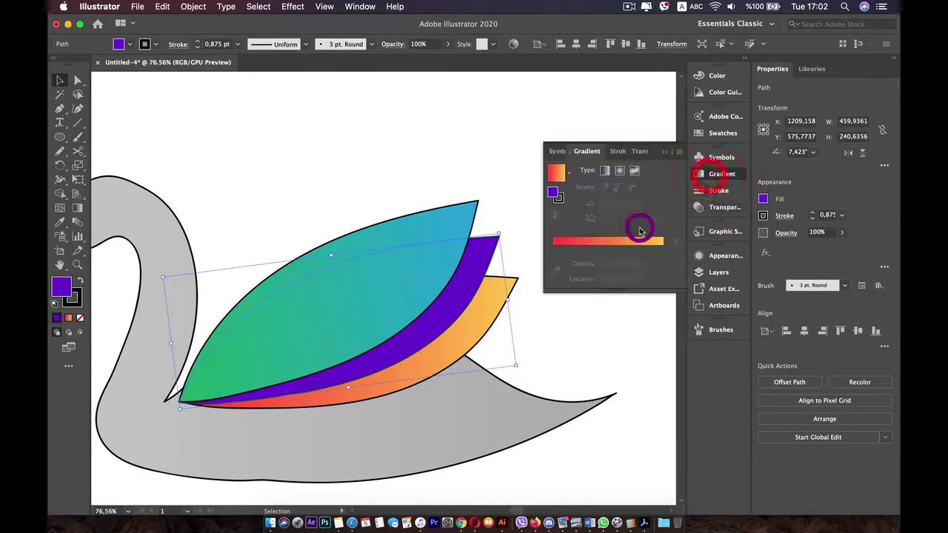
left_click(607, 243)
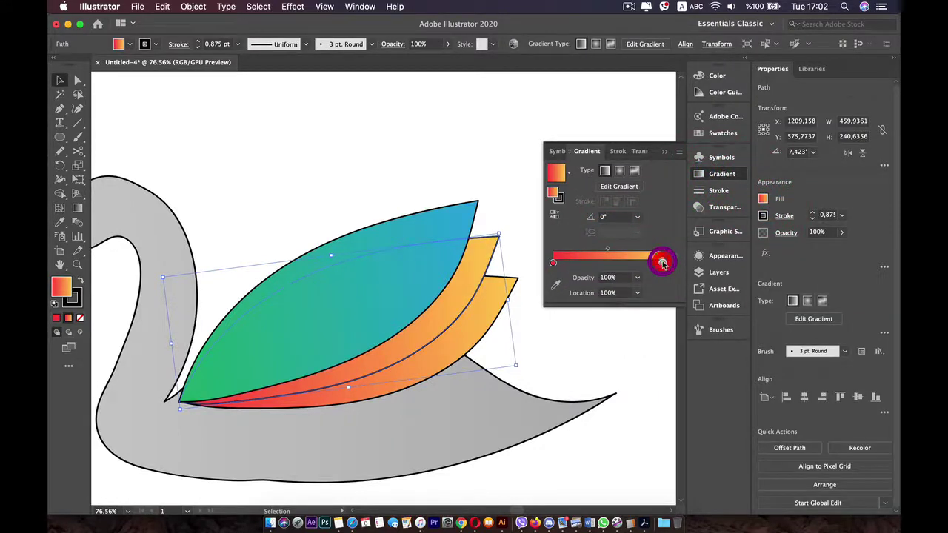
double_click(662, 263)
left_click(515, 303)
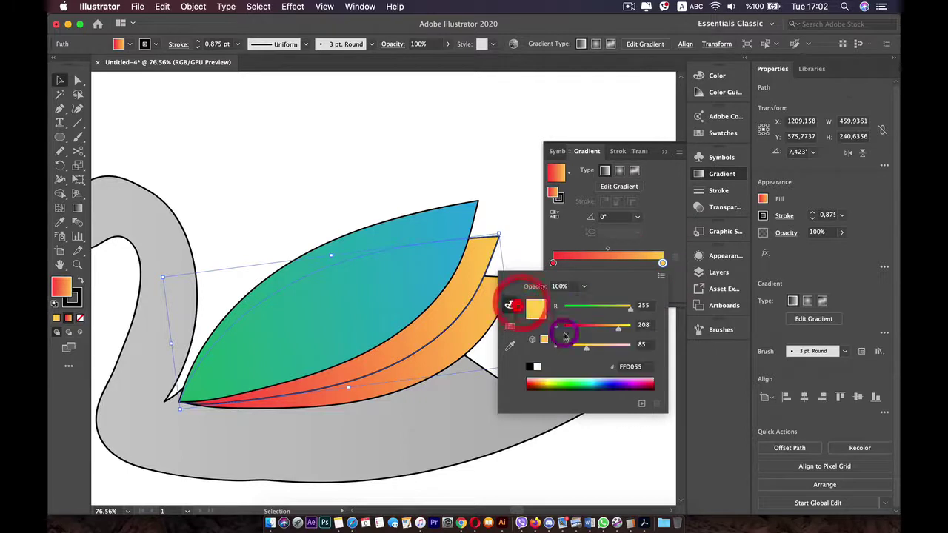
left_click_drag(628, 380, 615, 377)
left_click(615, 377)
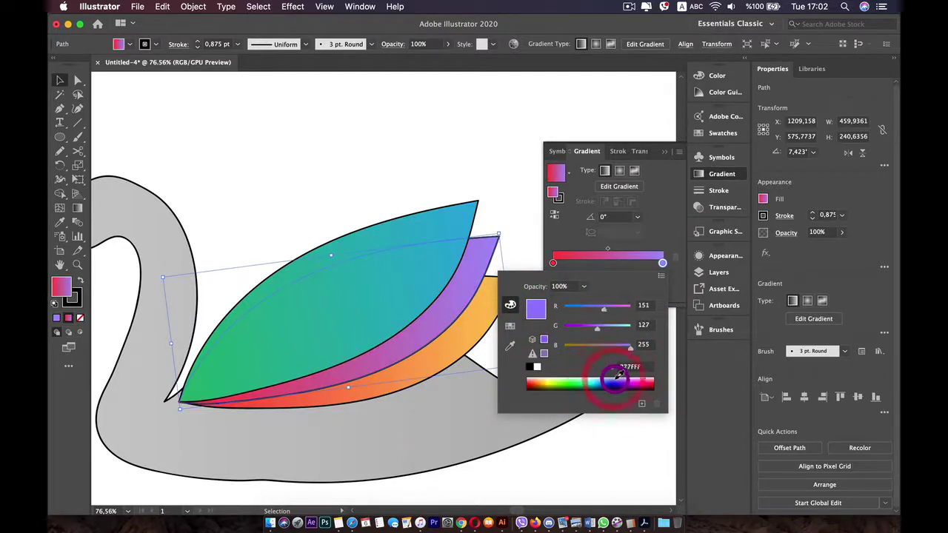
left_click(616, 380)
Set the start stop of the middle wing shape's gradient to dark blue, RGB 0, 33, 127
double_click(553, 264)
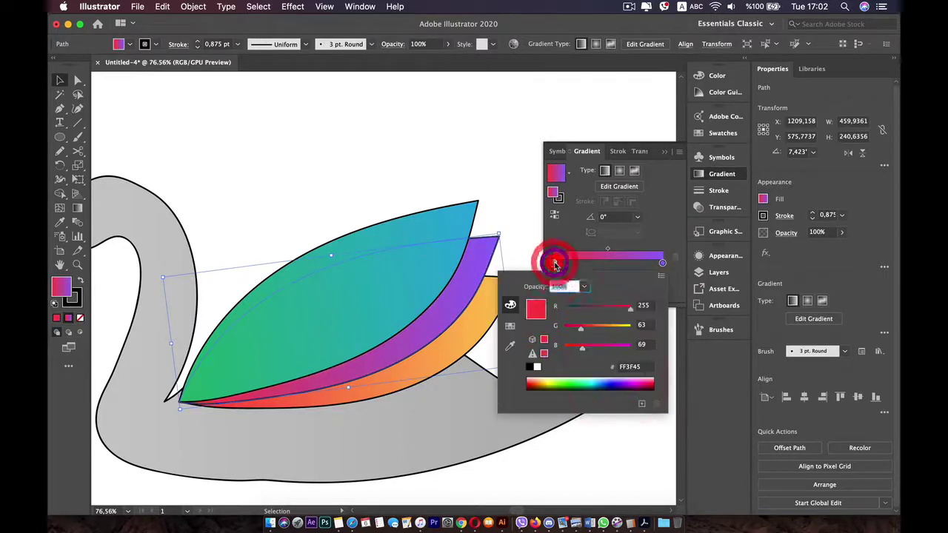
left_click(614, 380)
left_click(598, 383)
left_click(603, 382)
left_click(605, 383)
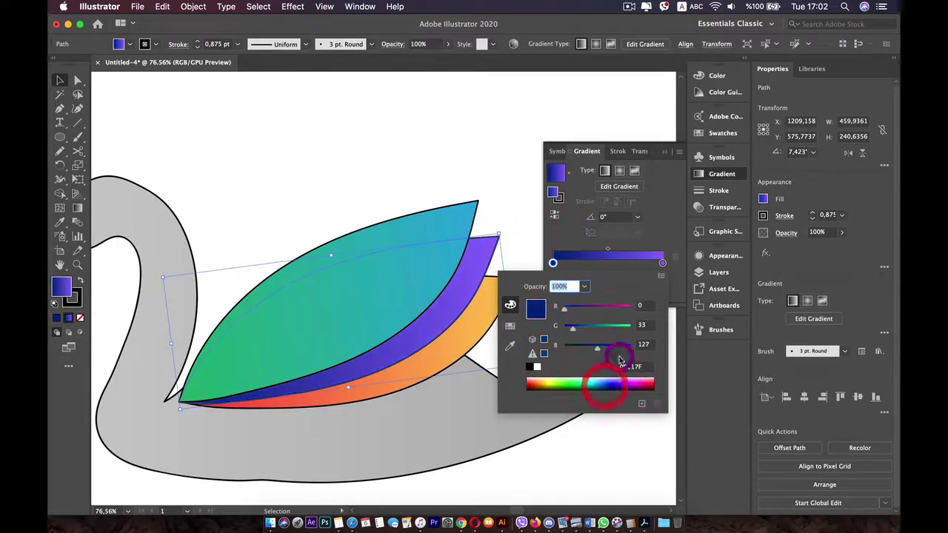
Finish the middle wing shape's gradient editing and select the swan's gray body for the Paintbrush
left_click(516, 96)
left_click(502, 119)
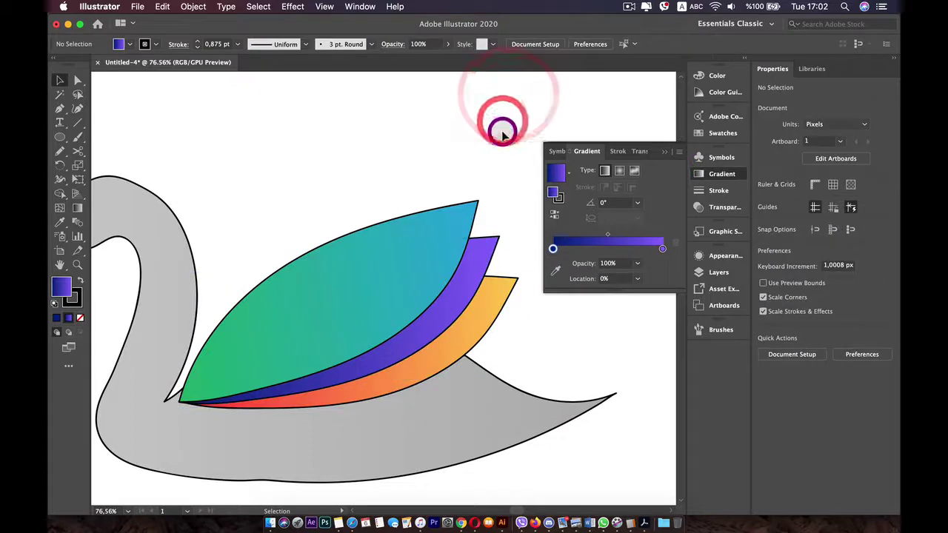
left_click(675, 186)
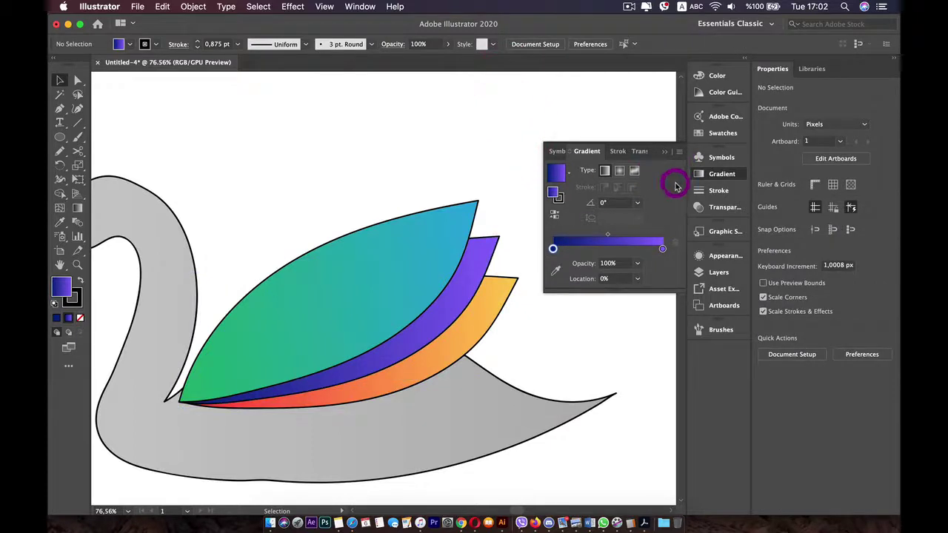
left_click(712, 176)
left_click_drag(381, 320, 461, 205)
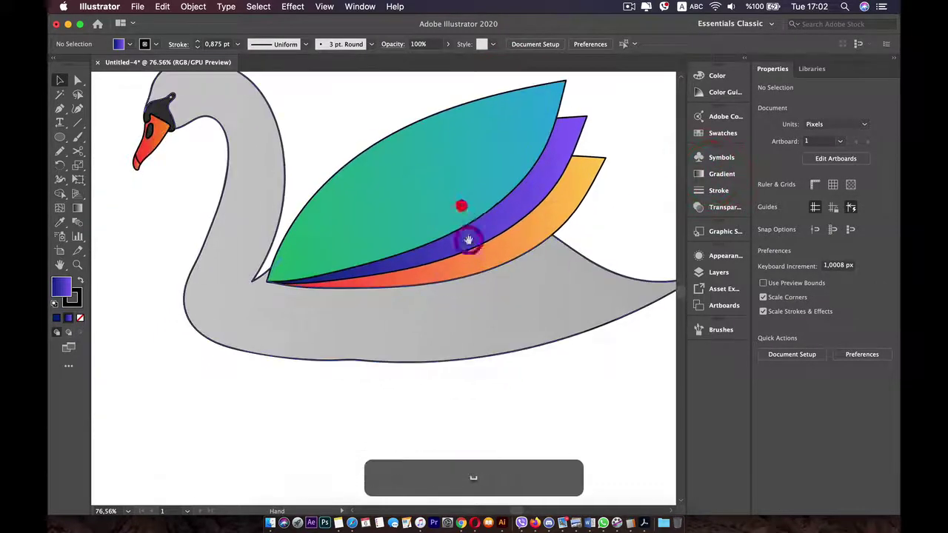
left_click(401, 363)
left_click(78, 138)
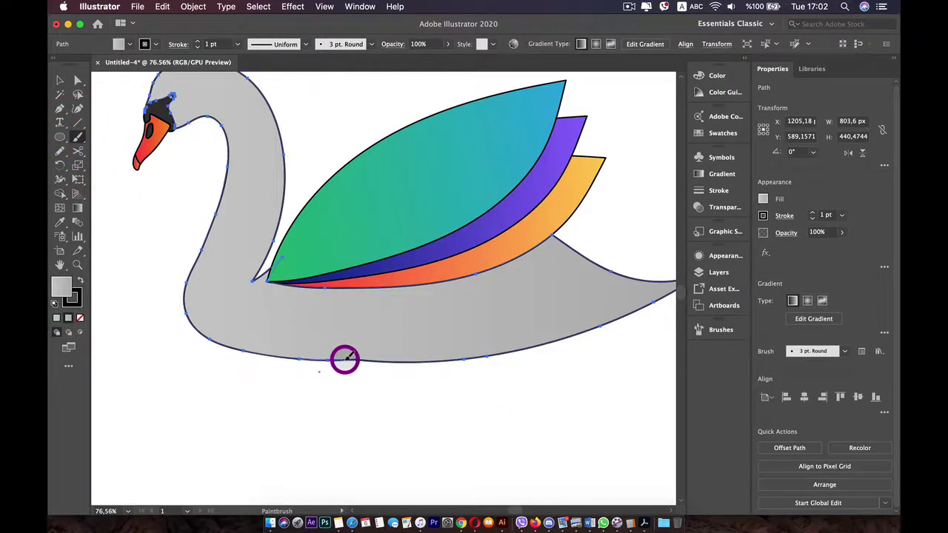
Try two Paintbrush strokes along the uneven part of the body's lower outline, and undo both
left_click(376, 360)
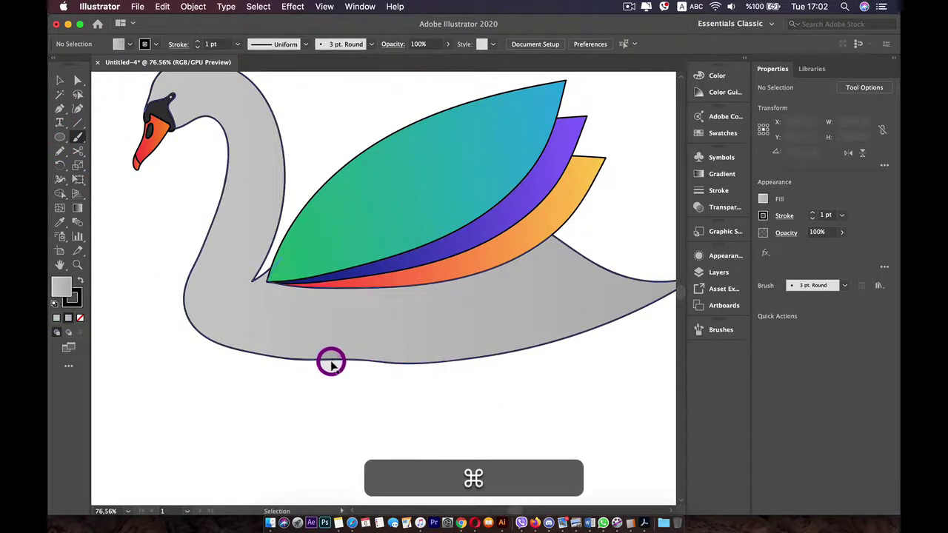
key("super+z")
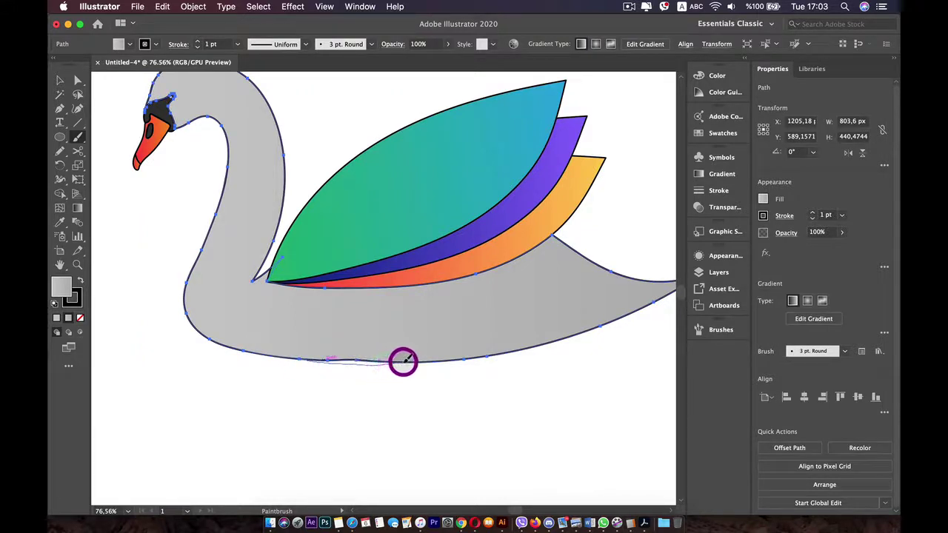
left_click_drag(414, 360, 416, 361)
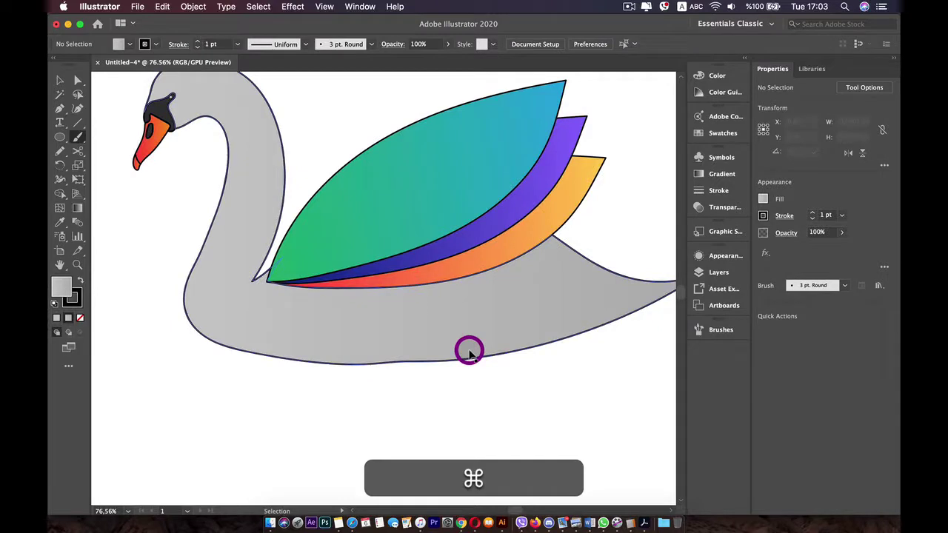
key("super+z")
Smooth the uneven part of the swan body's lower outline and deselect the body
key("alt")
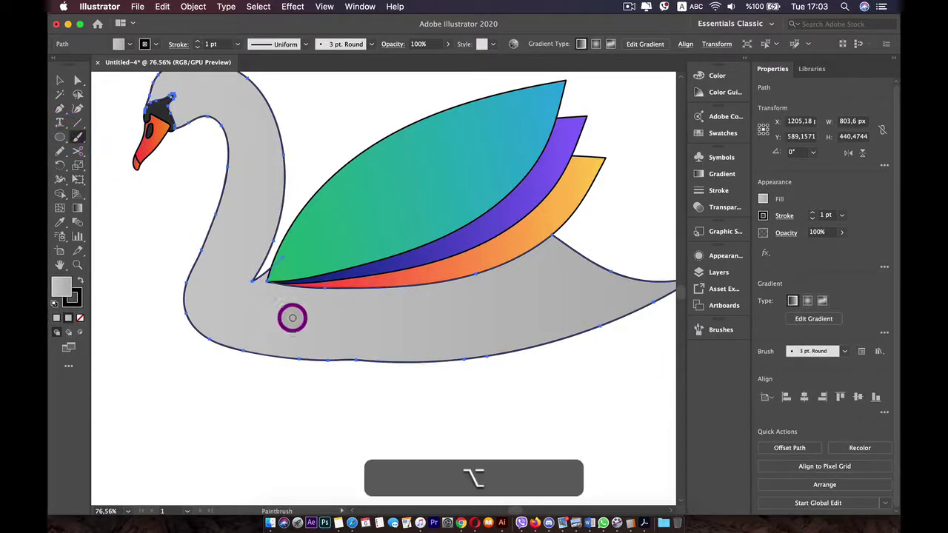
left_click_drag(378, 356, 449, 357)
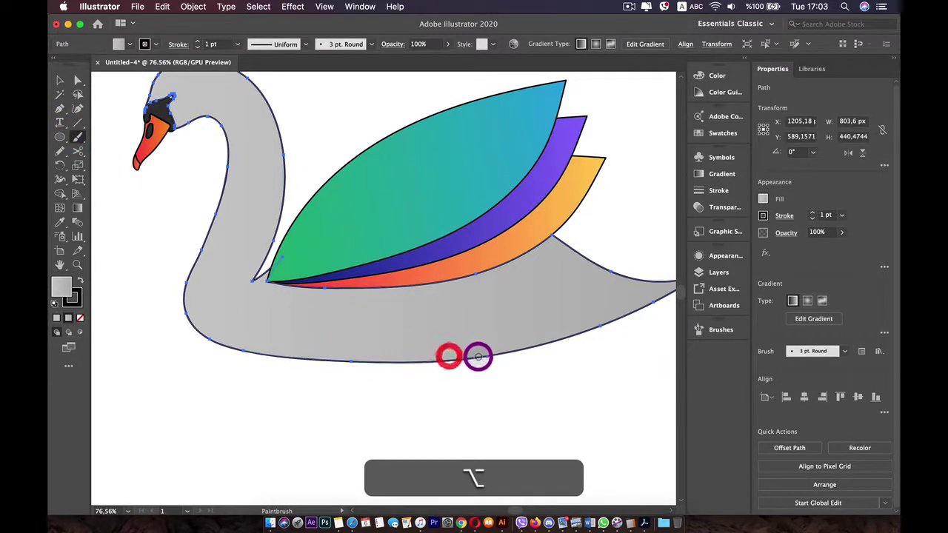
left_click(440, 365)
scroll(377, 389, "down", 3)
key("v")
left_click(357, 424)
Select the small shape at the tip of the swan's beak
scroll(260, 305, "up", 6)
left_click_drag(235, 199, 227, 283)
scroll(214, 271, "up", 2)
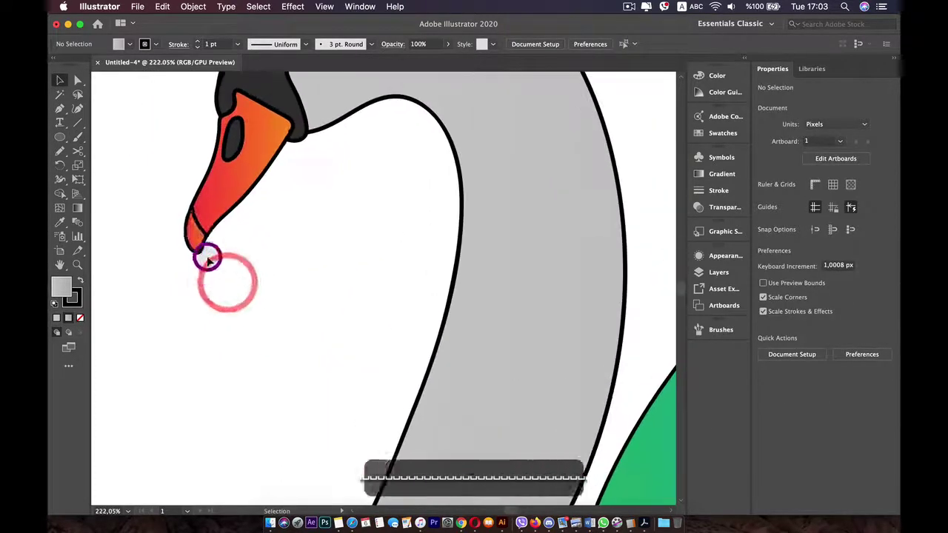
left_click(193, 224)
left_click(762, 202)
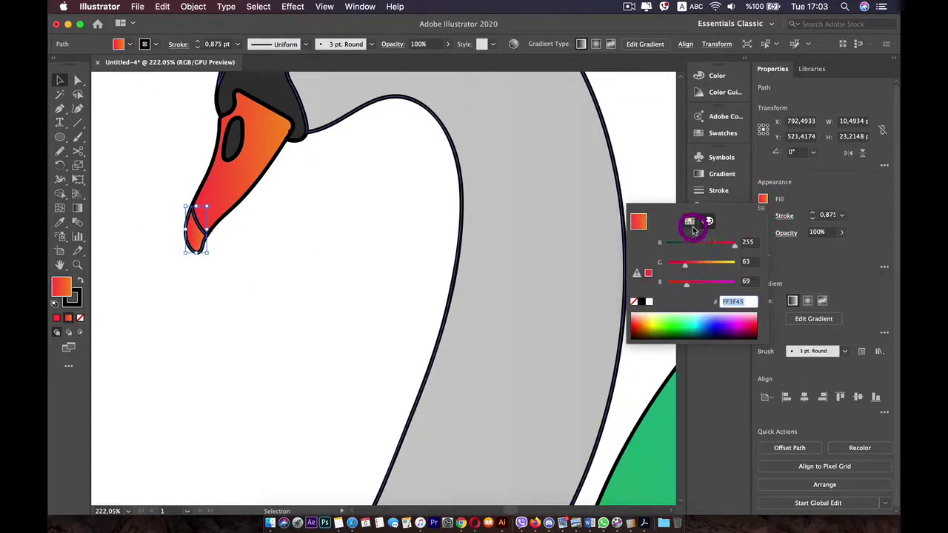
left_click(690, 222)
left_click(706, 220)
left_click(716, 191)
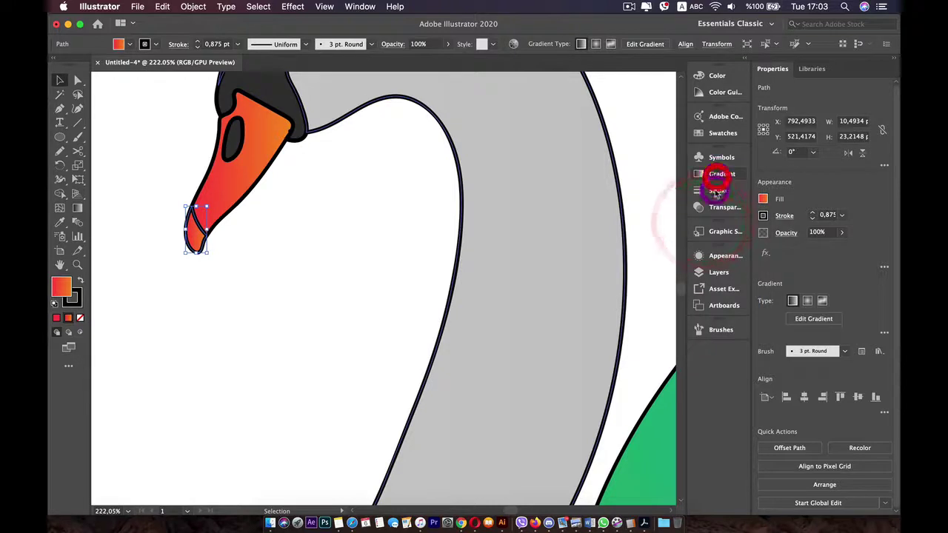
Set the start stop of the beak tip's linear gradient to yellow and deselect the shape
left_click(717, 180)
left_click(643, 259)
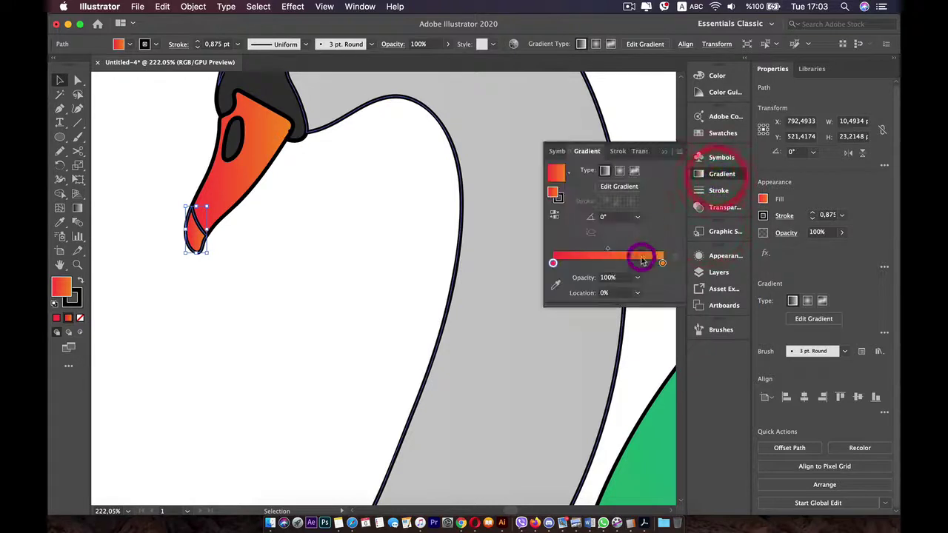
double_click(549, 262)
left_click_drag(603, 329, 616, 325)
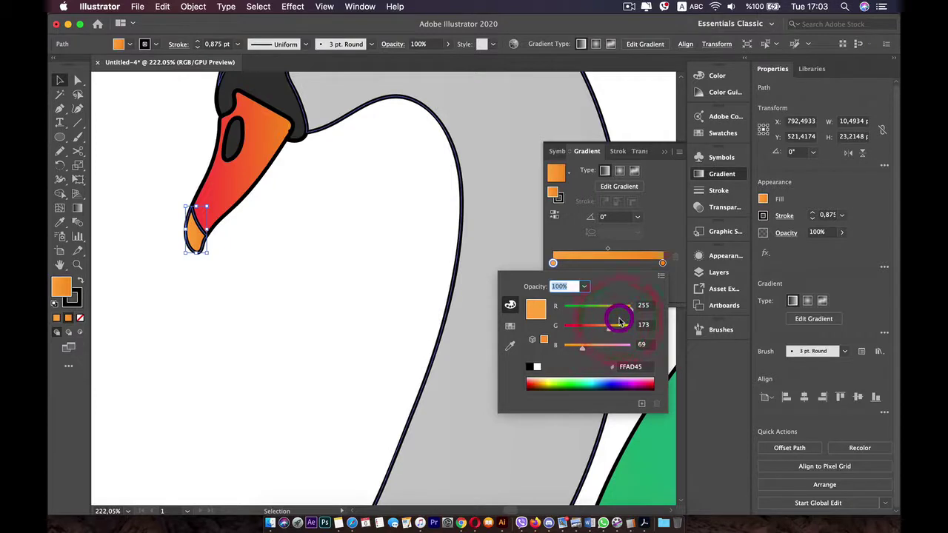
left_click(443, 293)
left_click(356, 265)
Remove the stroke from all shapes of the whole swan and deselect them
left_click_drag(339, 232, 297, 351)
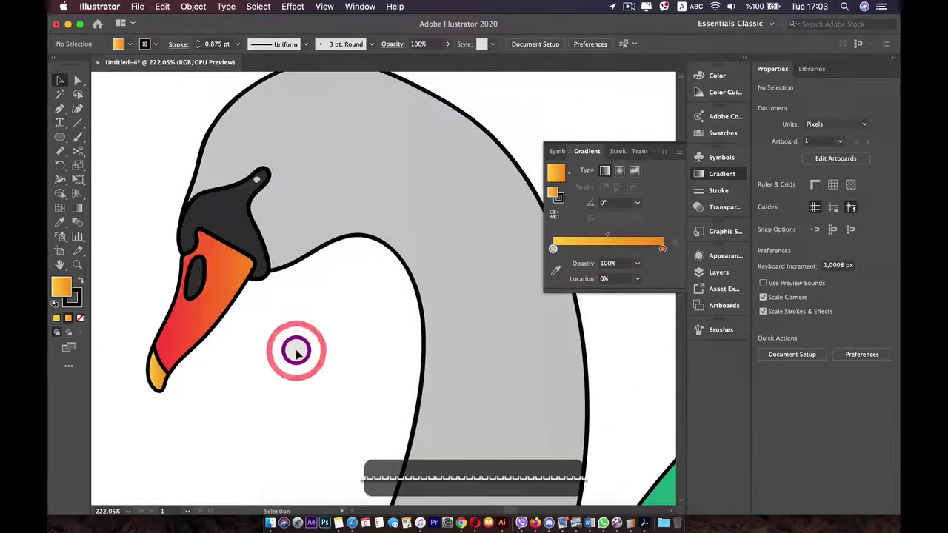
scroll(296, 351, "down", 5)
left_click_drag(352, 290, 277, 308)
scroll(277, 308, "down", 3)
scroll(348, 443, "down", 3)
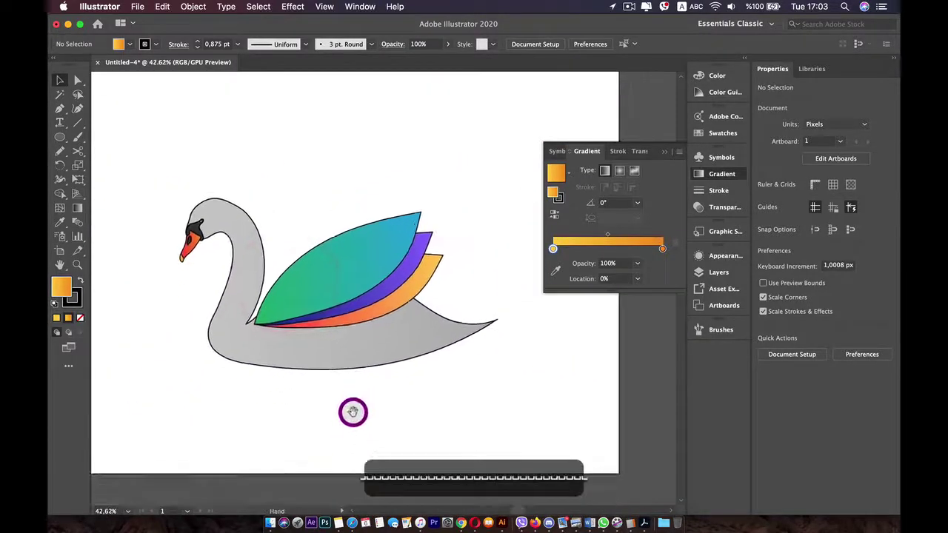
left_click_drag(306, 271, 534, 428)
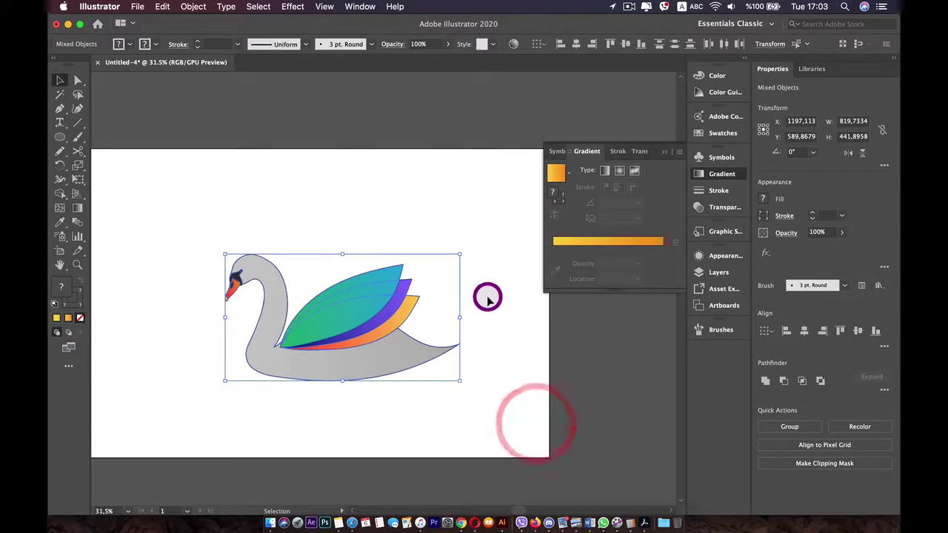
left_click(763, 220)
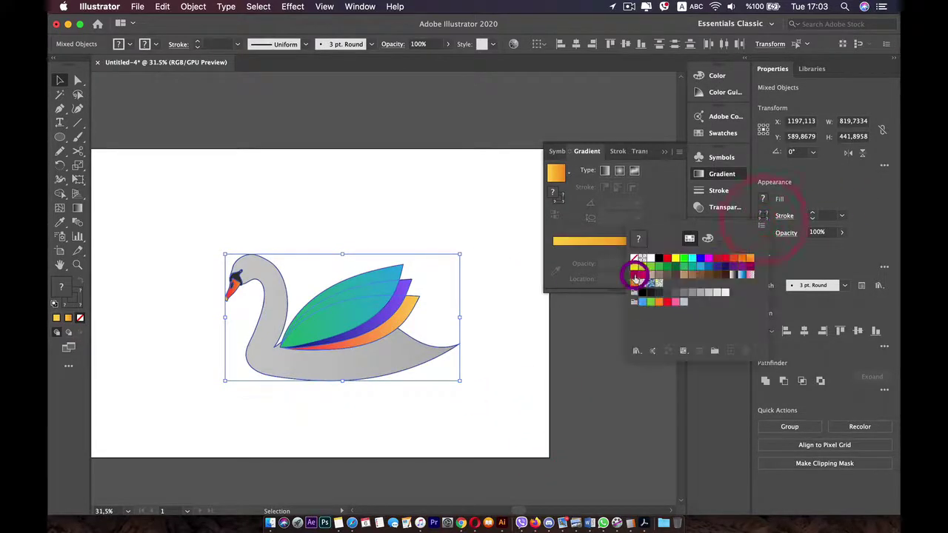
left_click(635, 259)
left_click(528, 313)
left_click(540, 364)
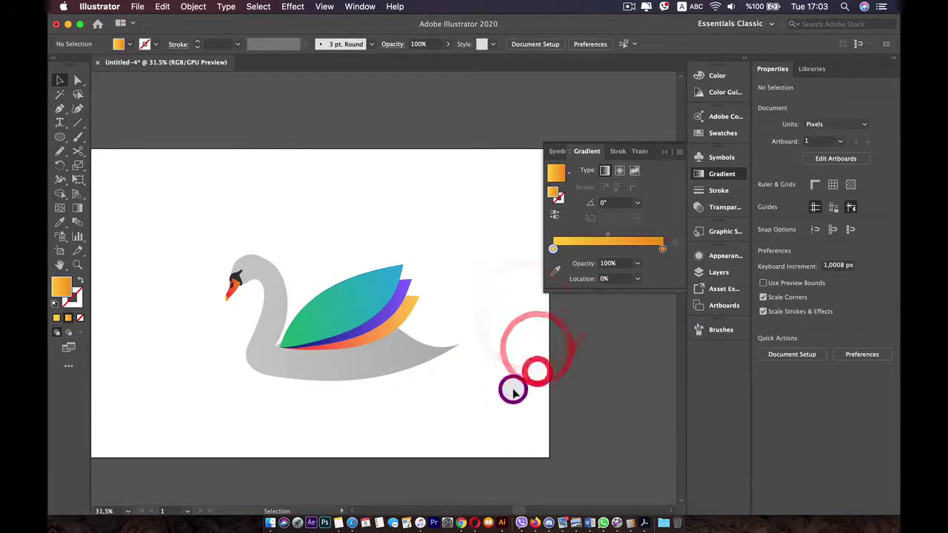
Select the whole swan and move it about 150 px left and 162 px up on the artboard
left_click_drag(356, 333, 457, 415)
left_click_drag(338, 349, 295, 302)
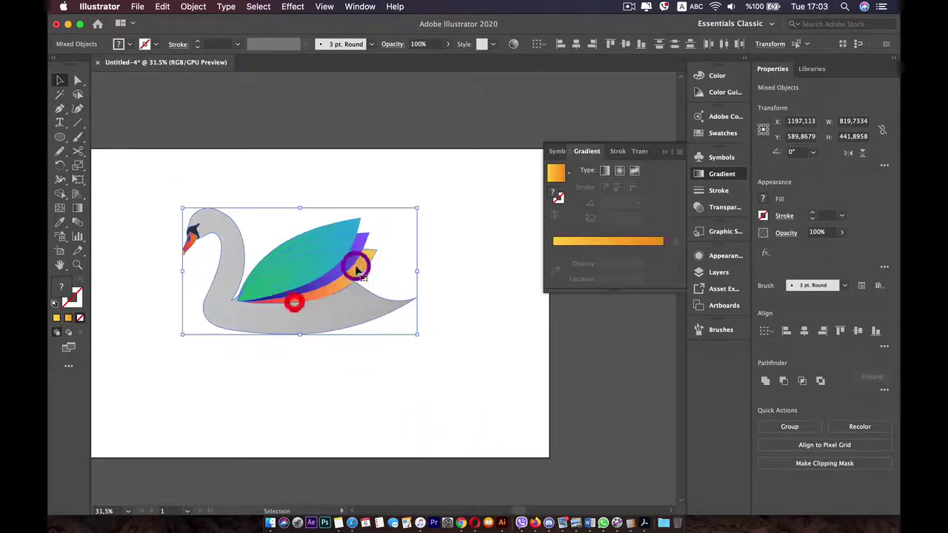
left_click_drag(417, 207, 418, 208)
key("alt")
Give all the swan's shapes a black stroke of 0.6 pt and deselect them
left_click(814, 214)
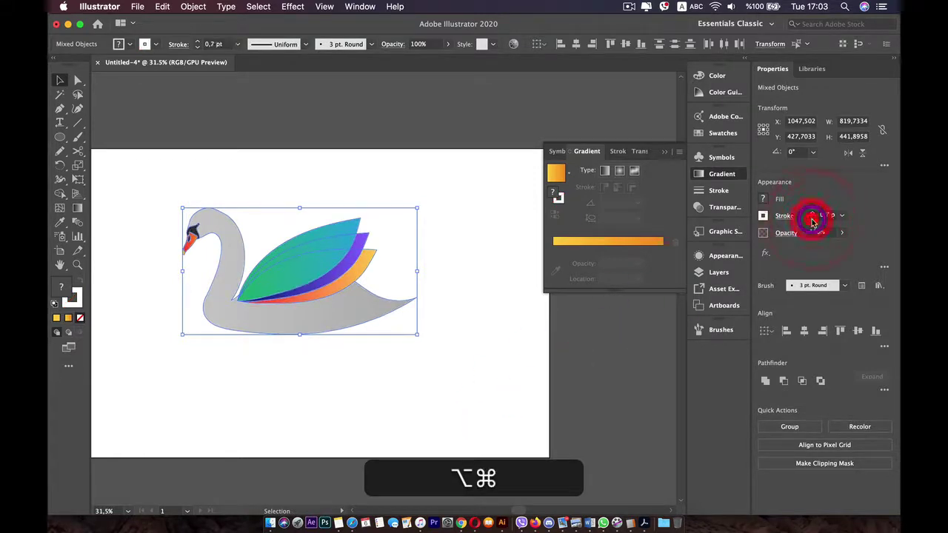
left_click(762, 217)
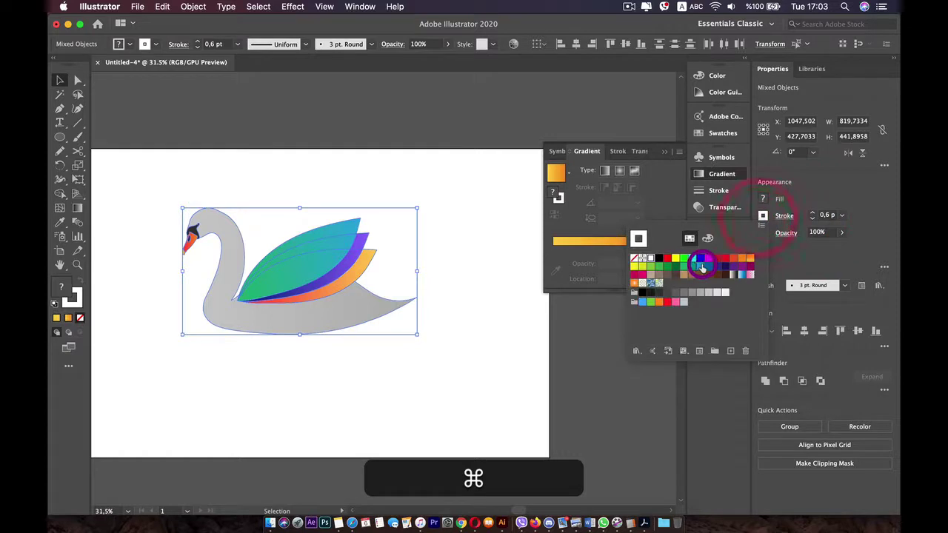
left_click(658, 258)
left_click(452, 371)
left_click(453, 381)
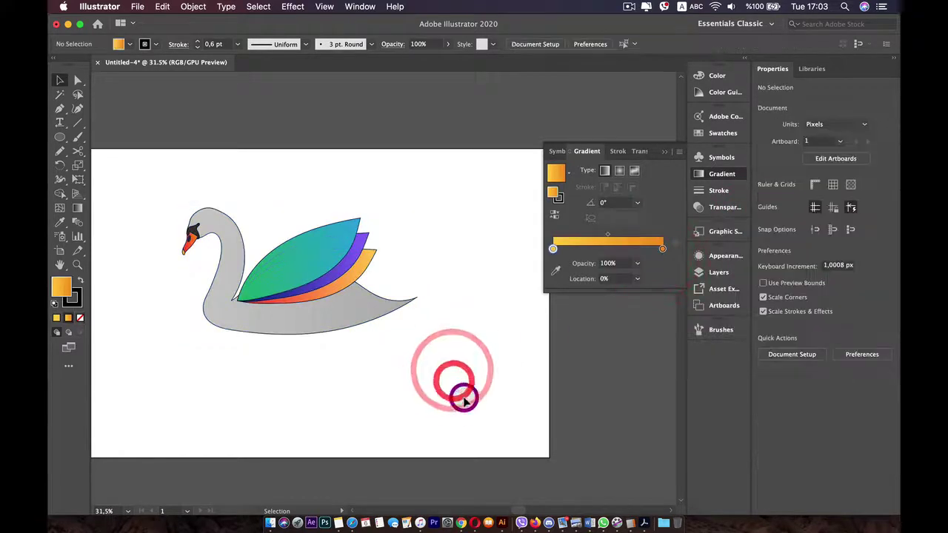
scroll(185, 315, "up", 2)
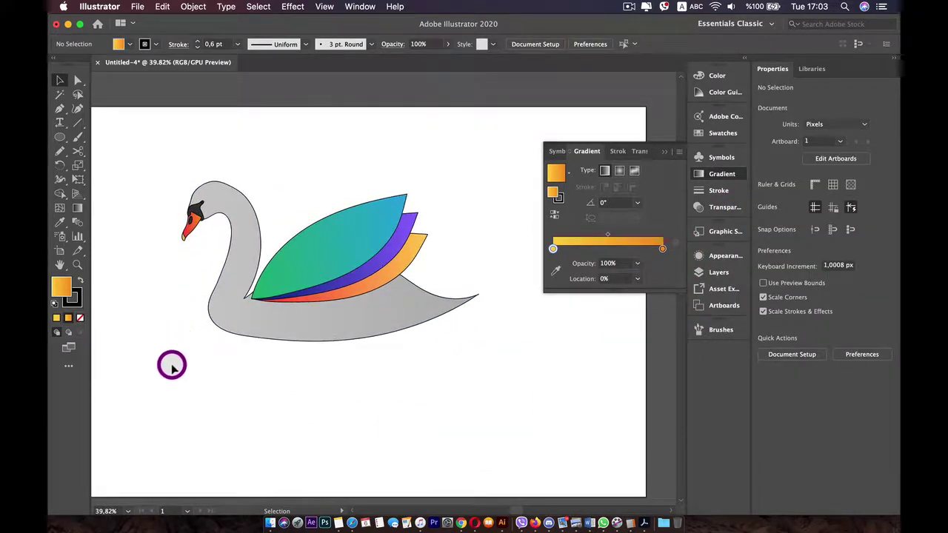
left_click(713, 172)
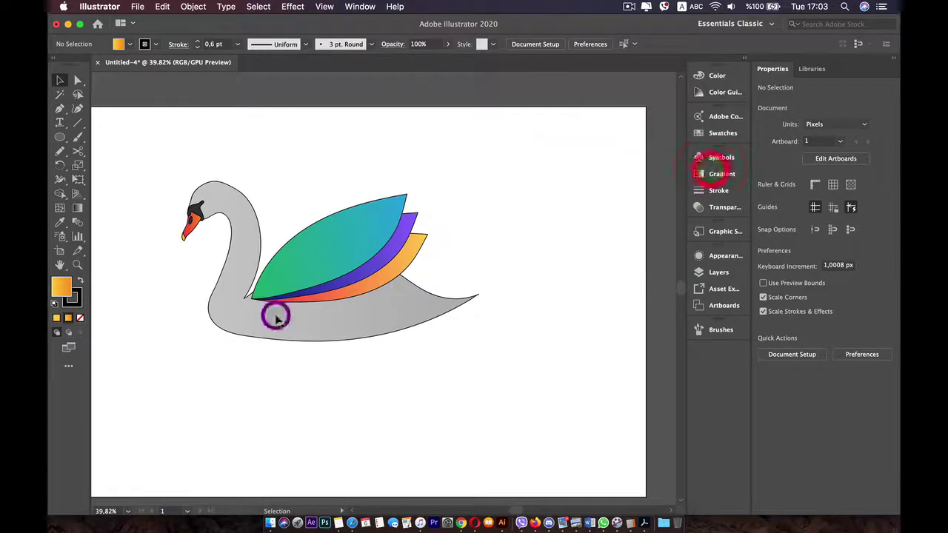
scroll(366, 194, "up", 2)
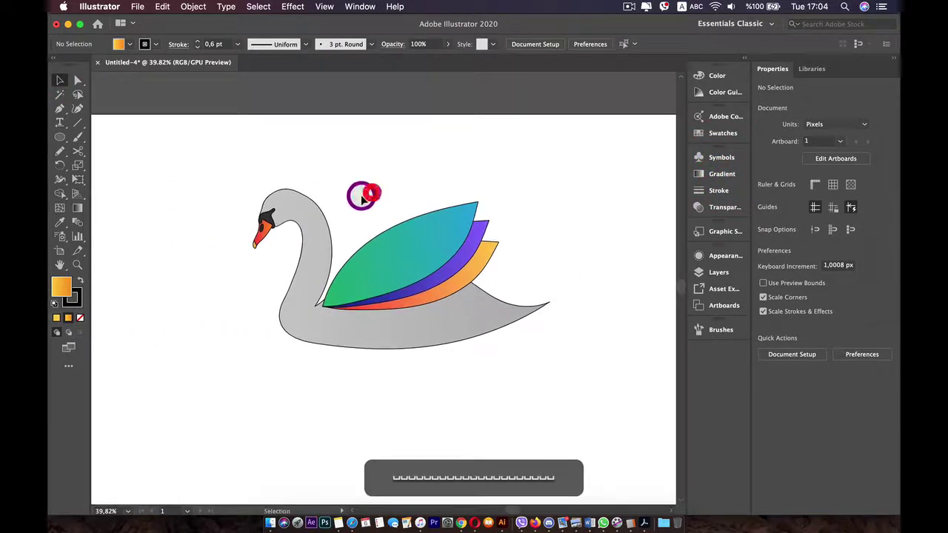